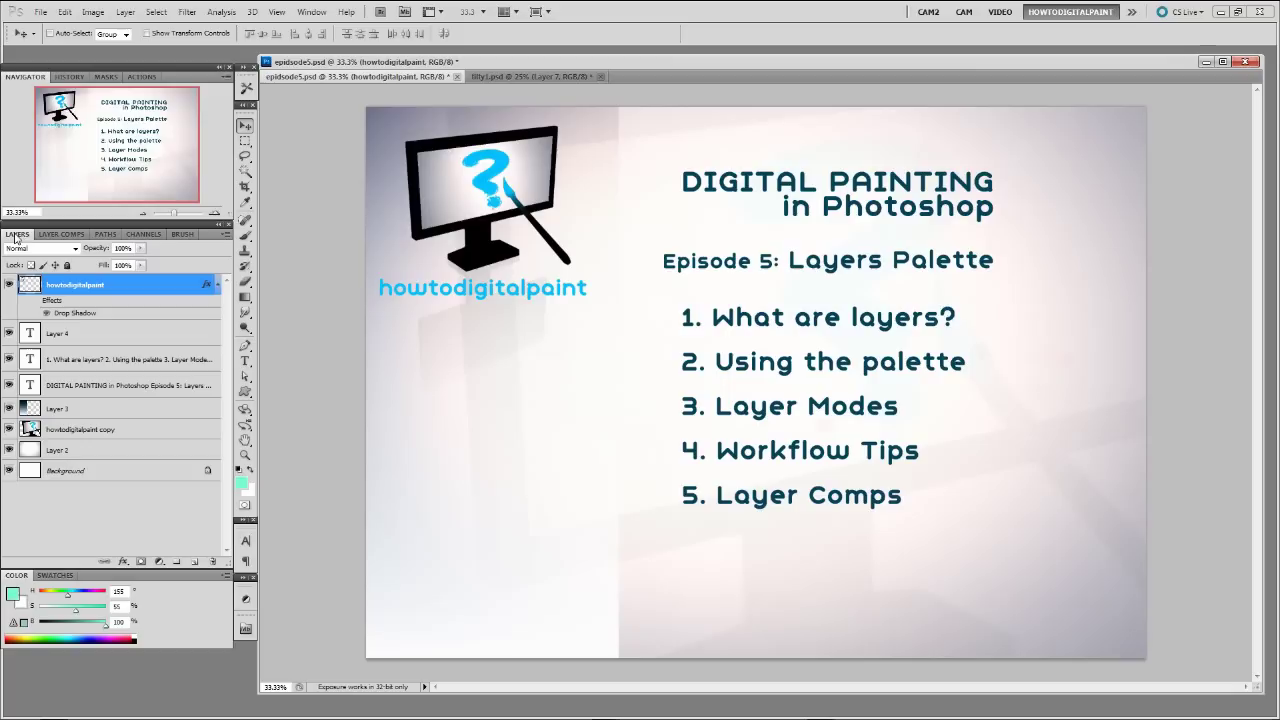
# Step: Open the Window menu's panel list and dismiss it without choosing any panel
pyautogui.click(311, 12)
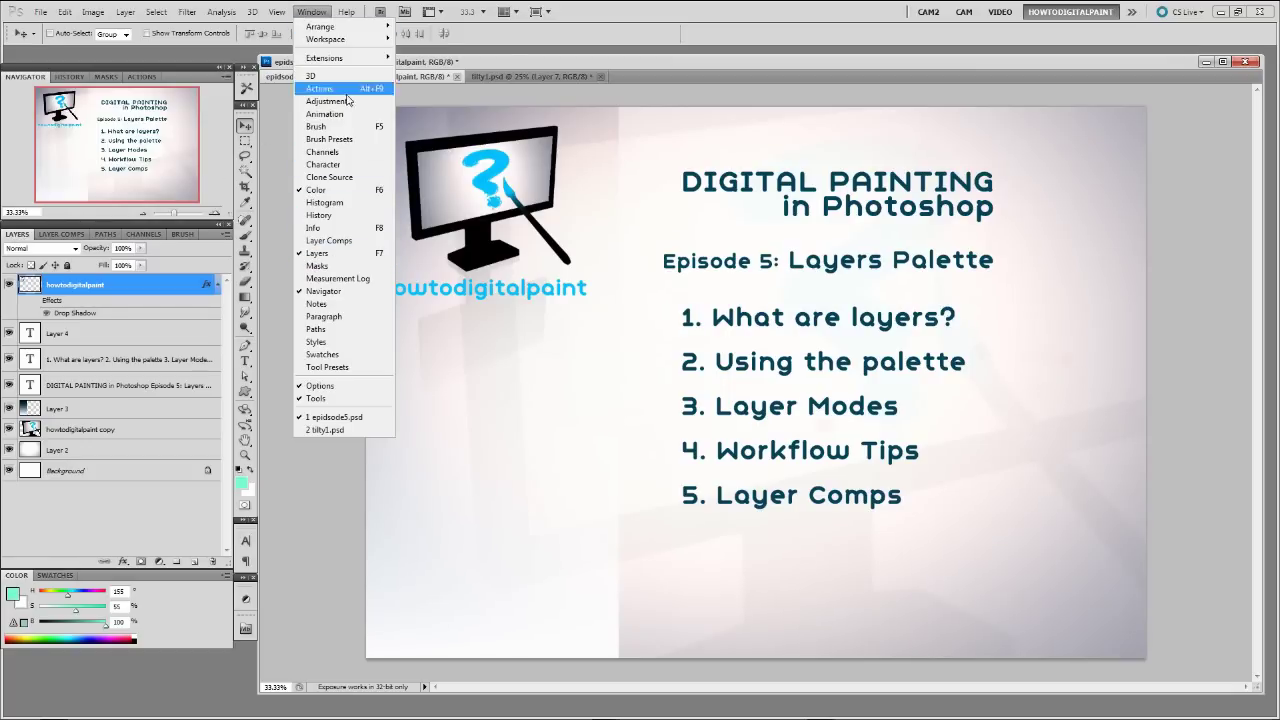
pyautogui.moveTo(342, 14)
pyautogui.click(320, 14)
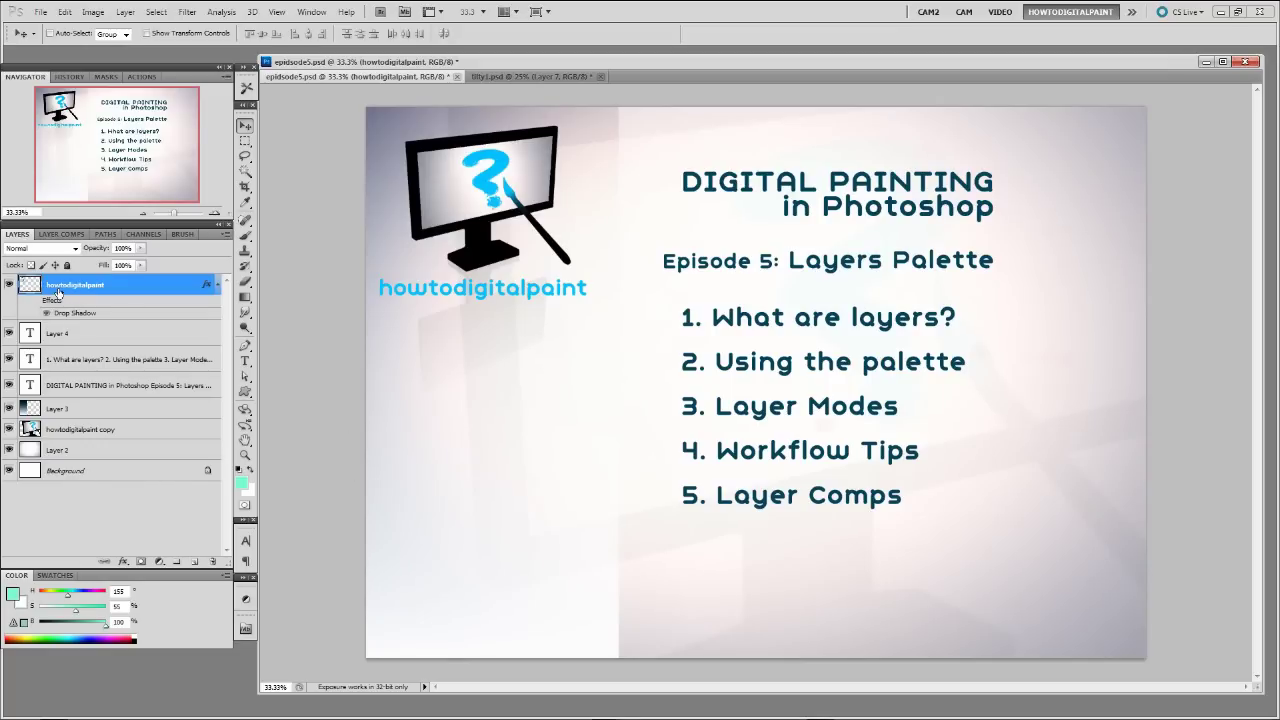
pyautogui.click(9, 285)
pyautogui.click(9, 285)
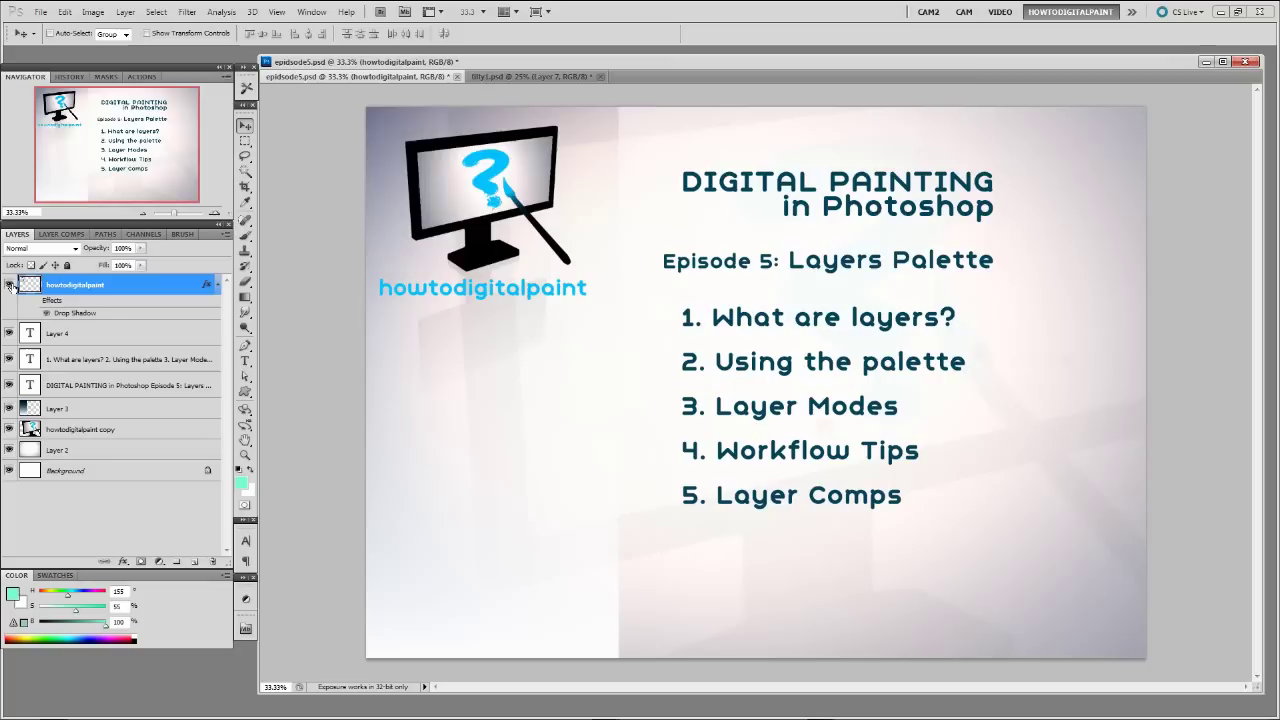
pyautogui.click(9, 285)
pyautogui.click(9, 285)
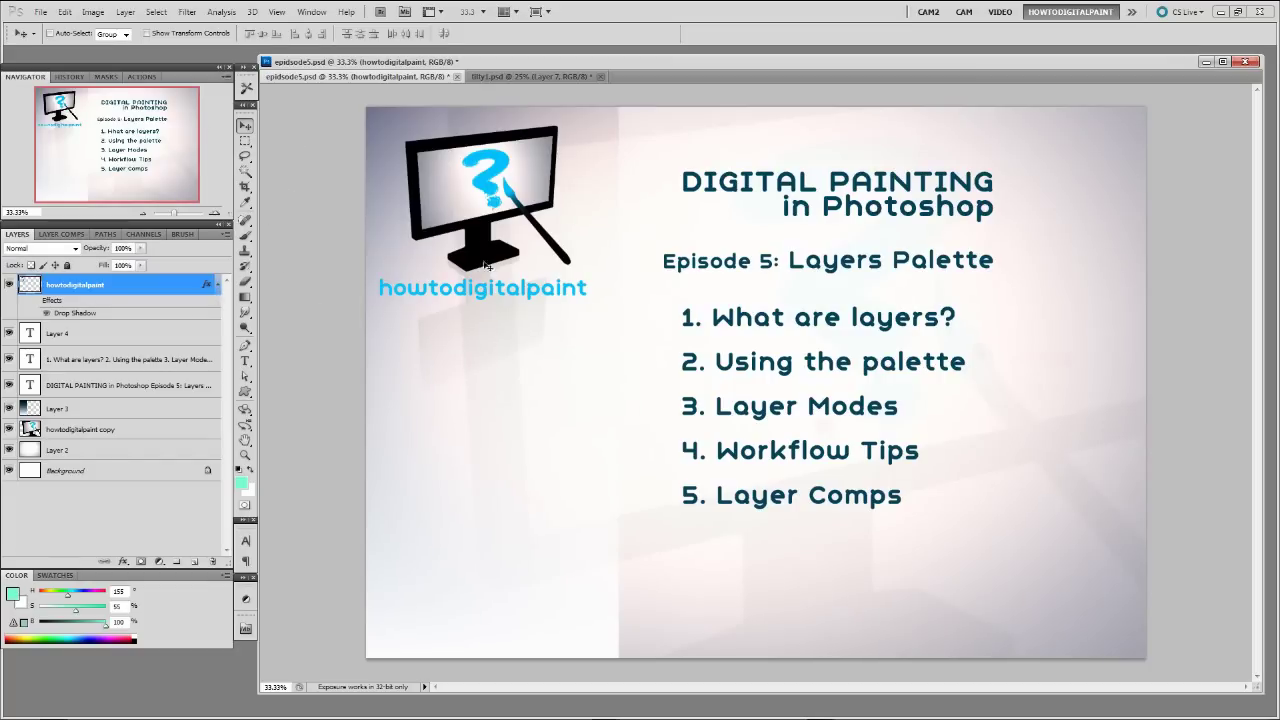
pyautogui.moveTo(477, 219)
pyautogui.mouseDown()
pyautogui.moveTo(783, 202)
pyautogui.moveTo(746, 270)
pyautogui.moveTo(473, 218)
pyautogui.mouseUp()
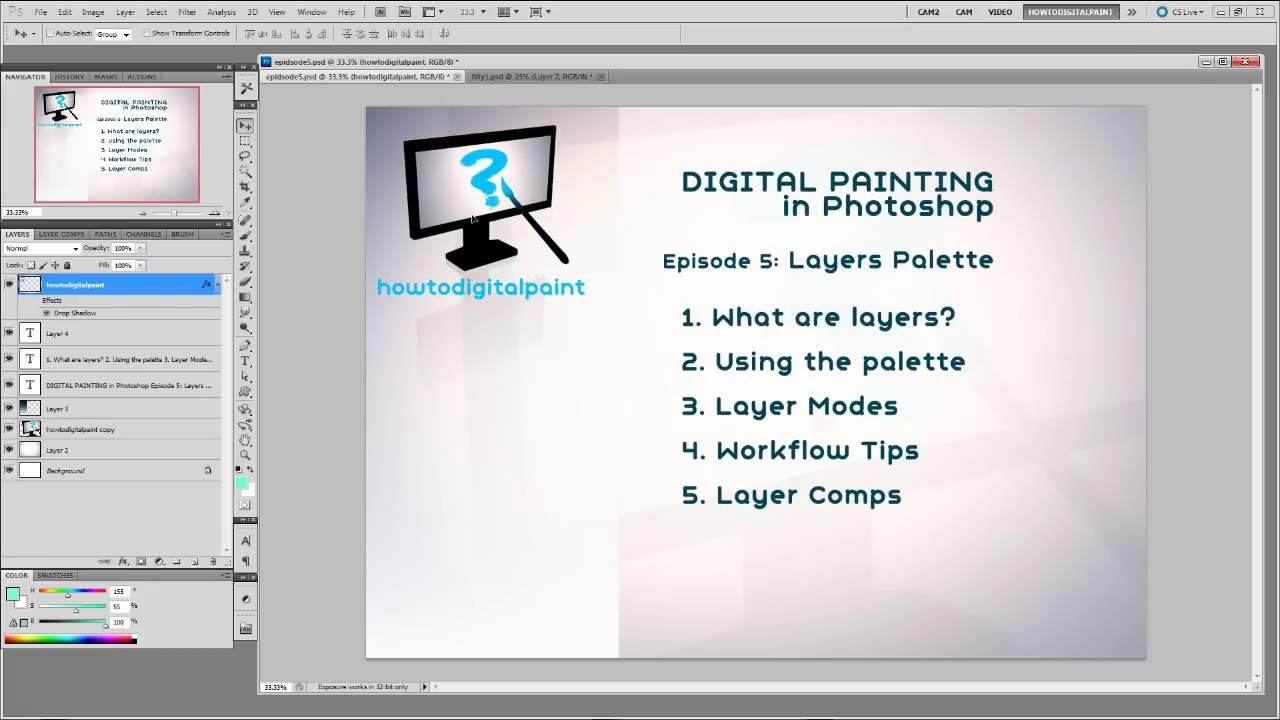
pyautogui.hotkey('ctrl', 'z')
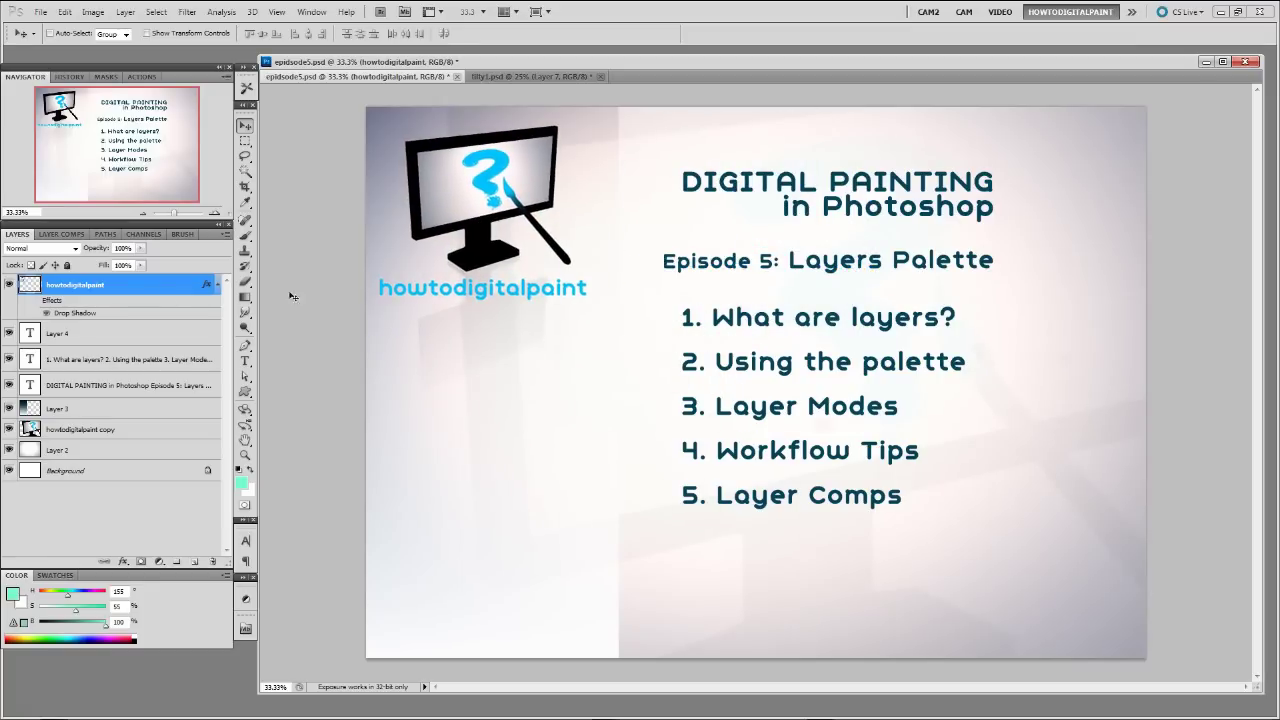
pyautogui.click(70, 337)
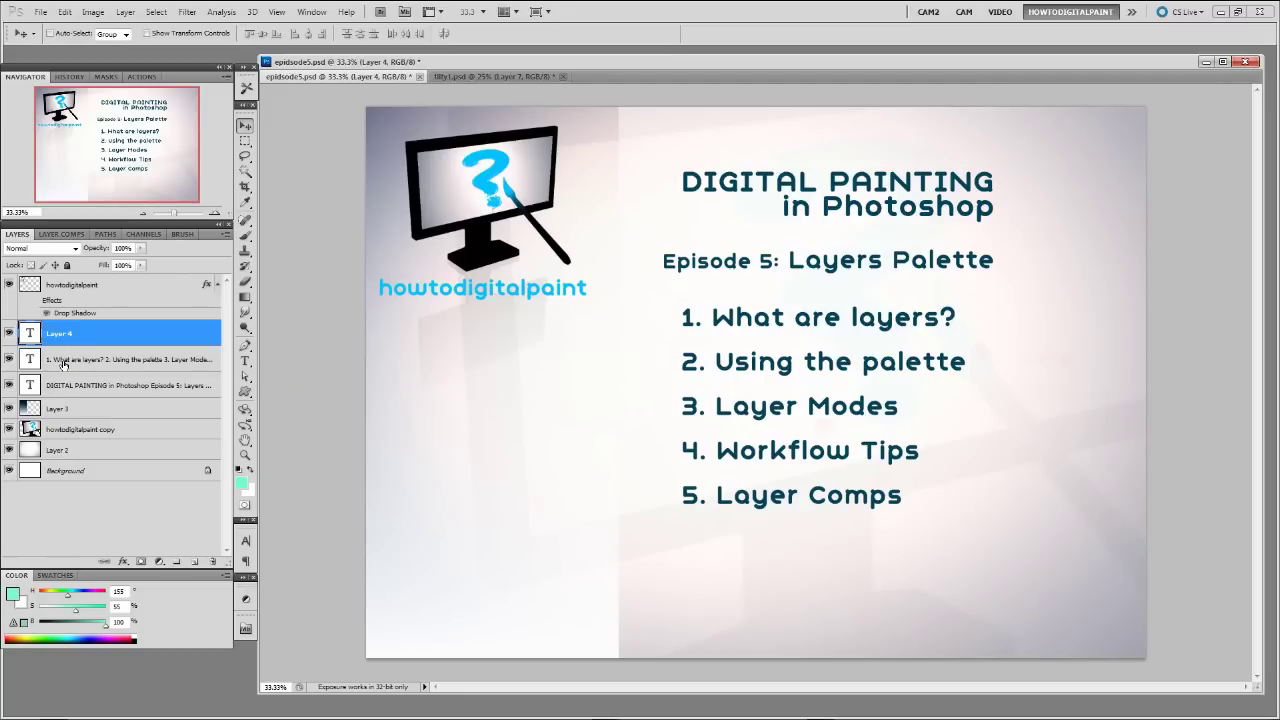
pyautogui.click(63, 362)
pyautogui.click(66, 386)
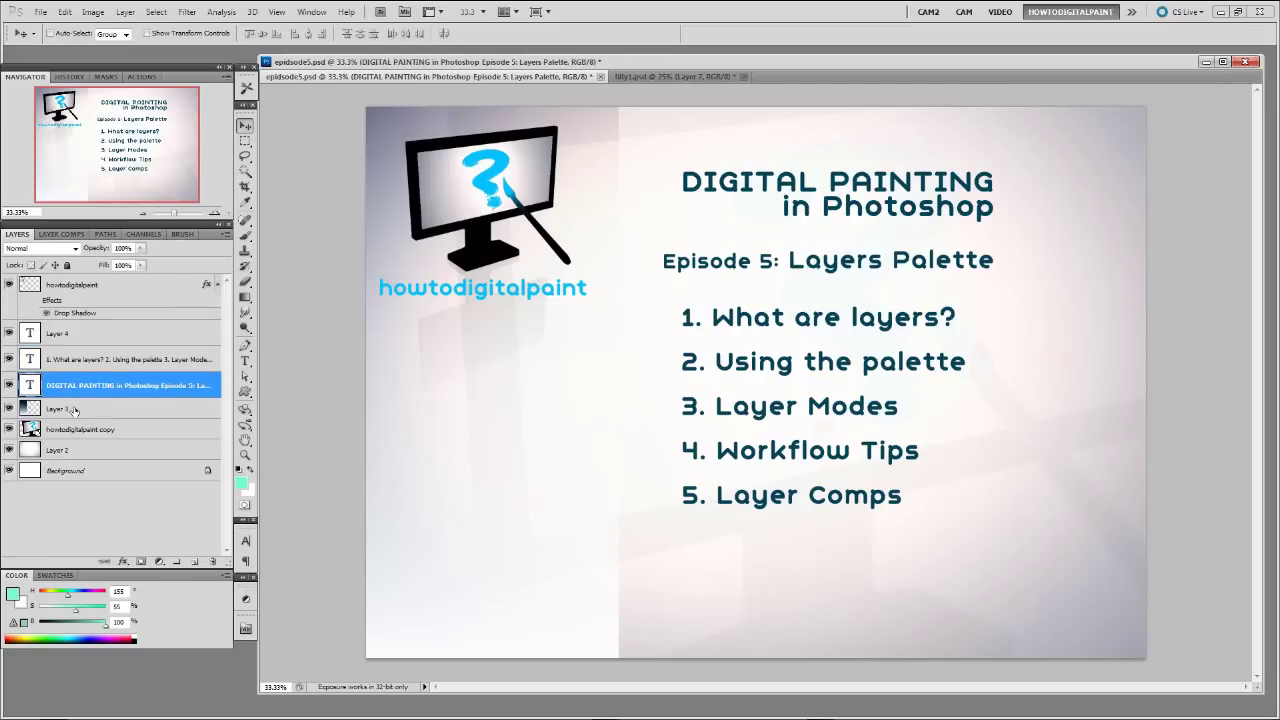
pyautogui.click(74, 409)
pyautogui.click(74, 432)
pyautogui.click(80, 453)
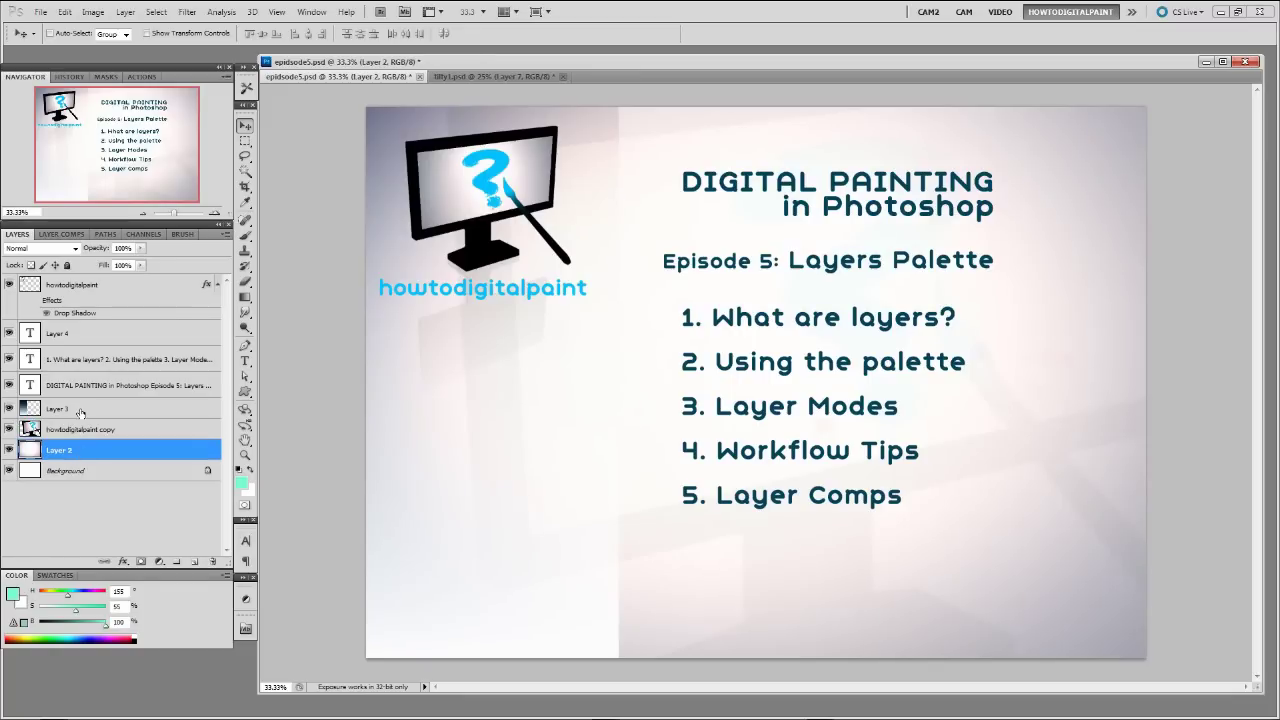
pyautogui.click(78, 355)
pyautogui.click(78, 333)
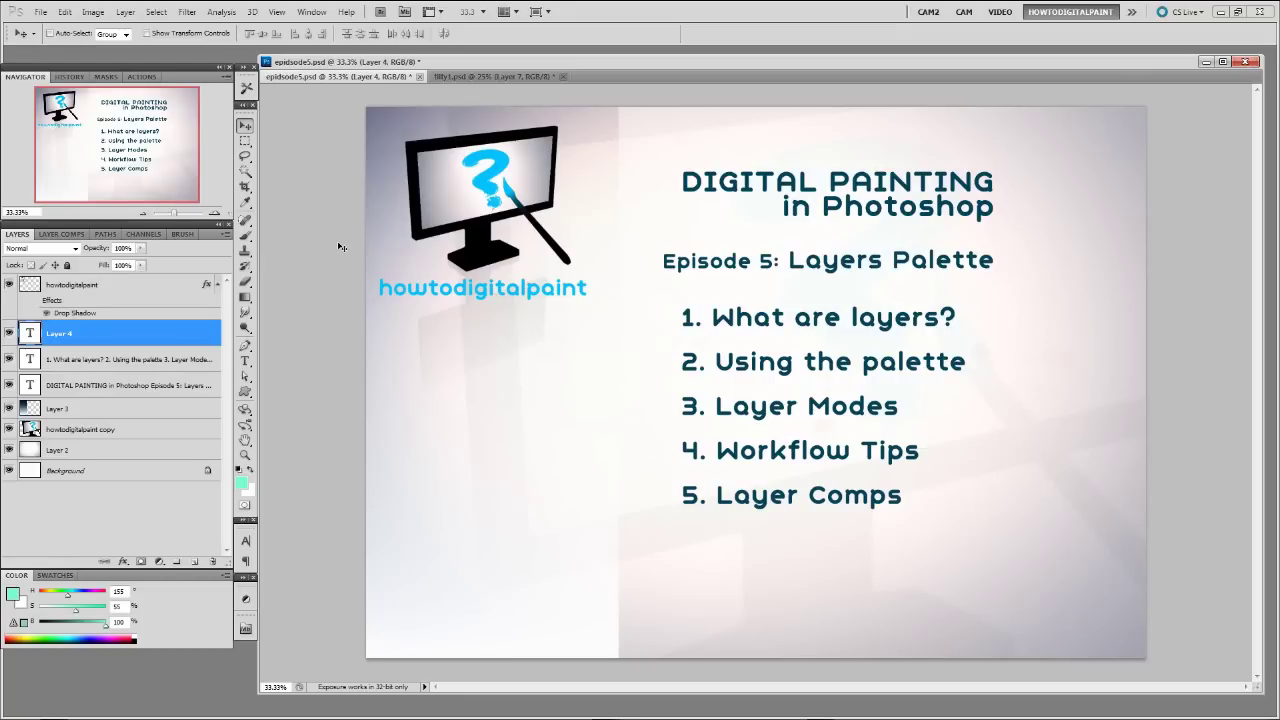
pyautogui.keyDown('ctrl'); pyautogui.click(485, 235); pyautogui.keyUp('ctrl')
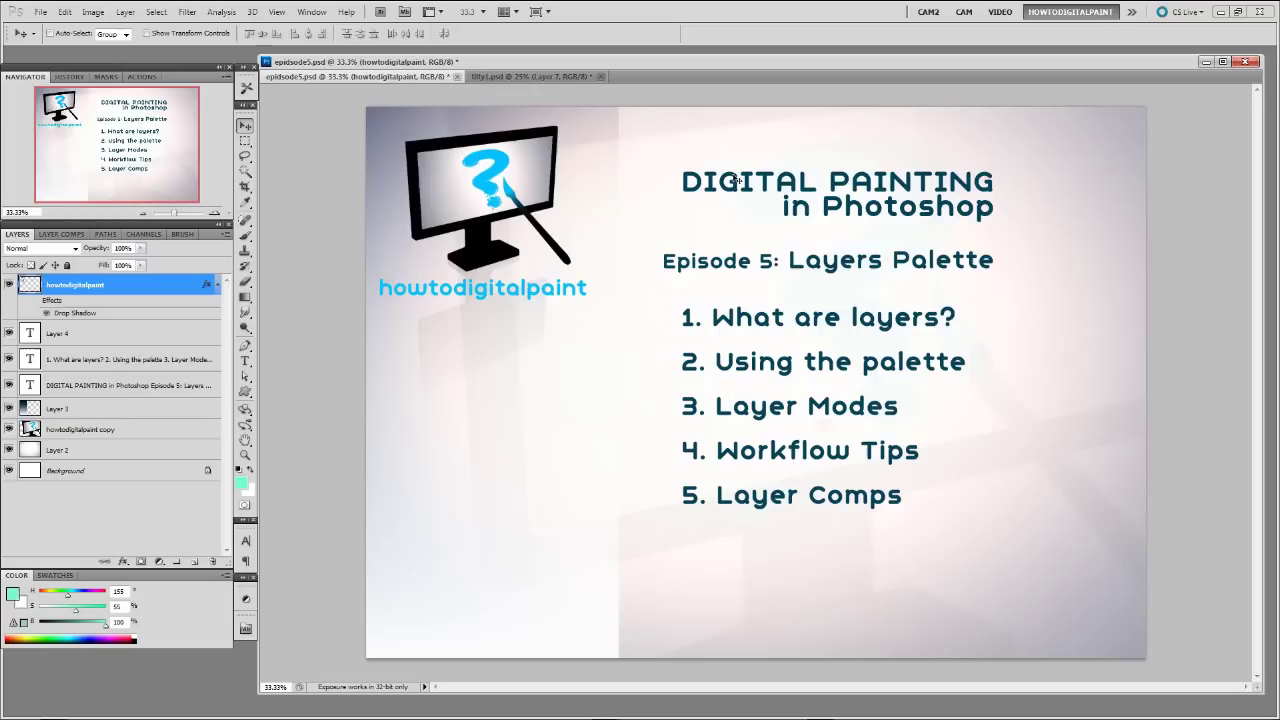
pyautogui.click(733, 180)
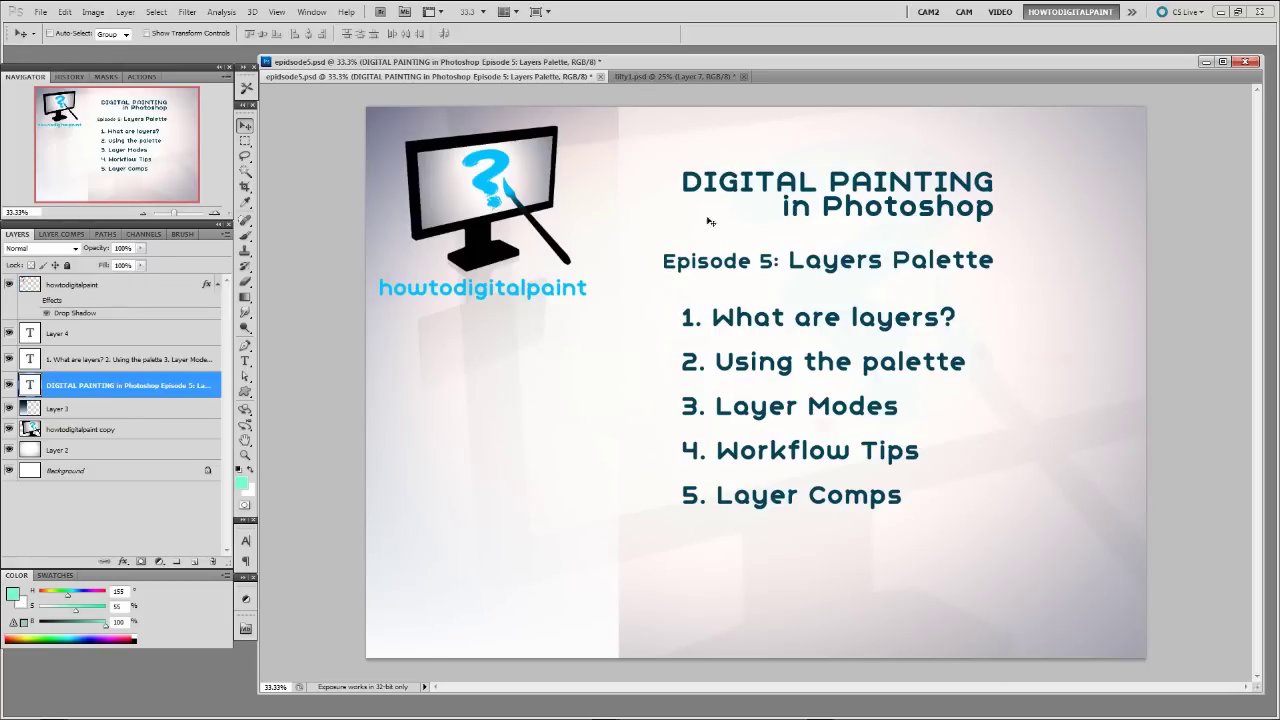
pyautogui.moveTo(745, 185); pyautogui.dragTo(723, 183)
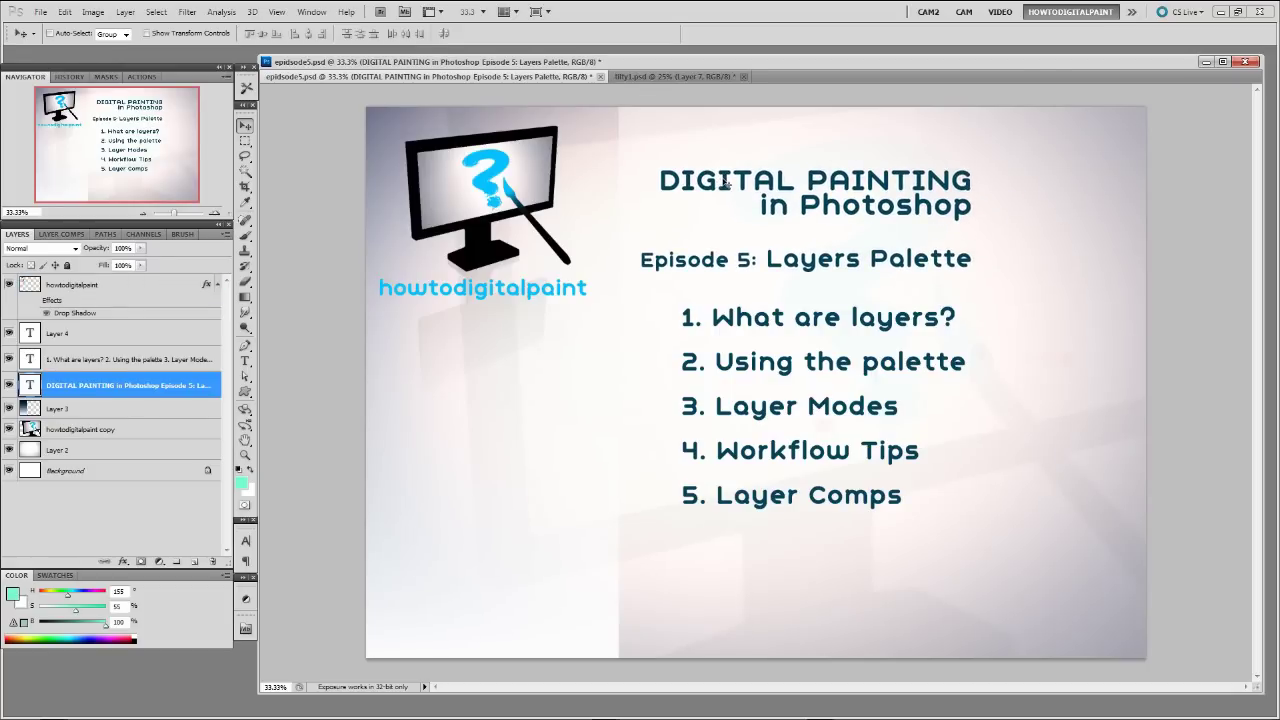
pyautogui.hotkey('ctrl', 'z')
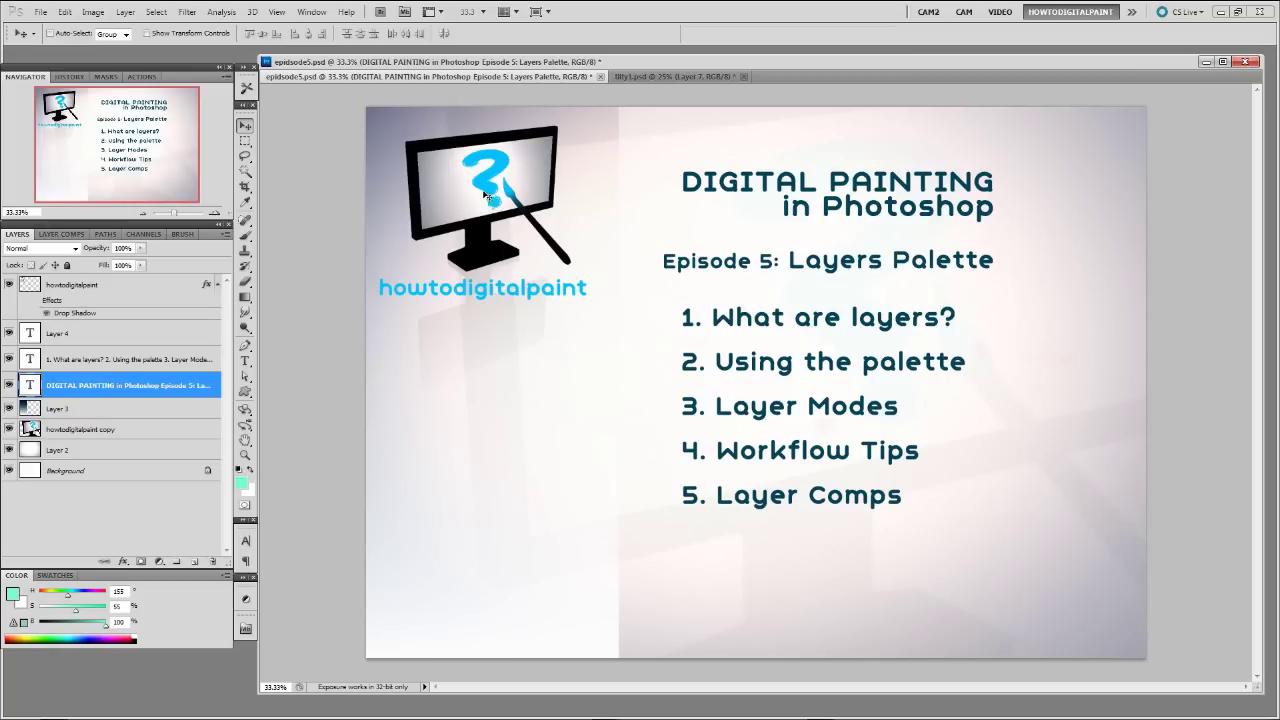
pyautogui.click(62, 291)
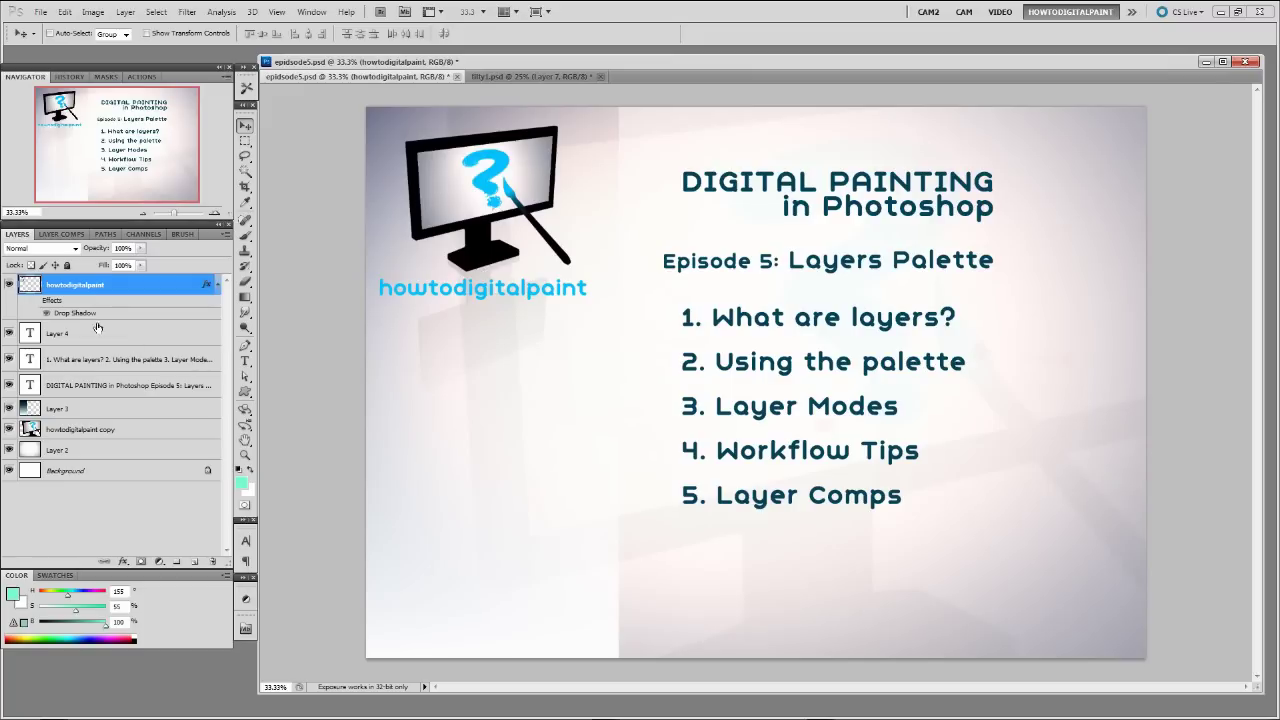
pyautogui.keyDown('ctrl'); pyautogui.click(29, 286); pyautogui.keyUp('ctrl')
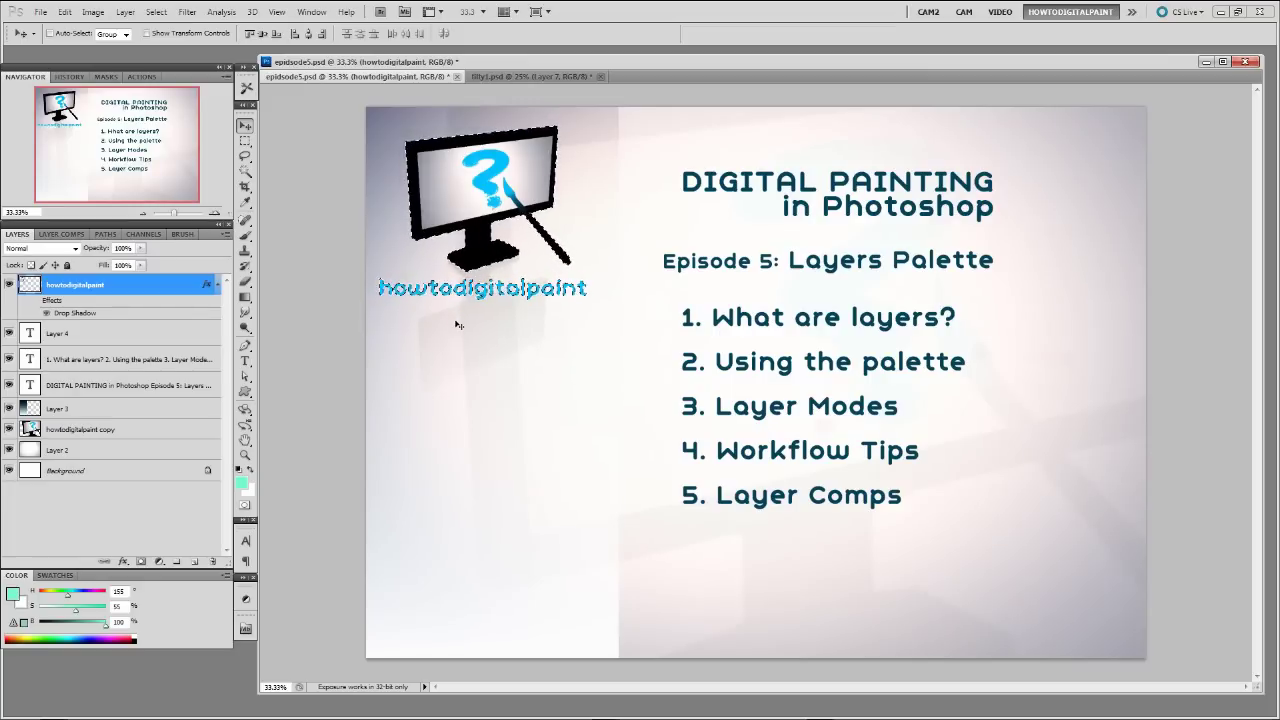
pyautogui.hotkey('ctrl', 'd')
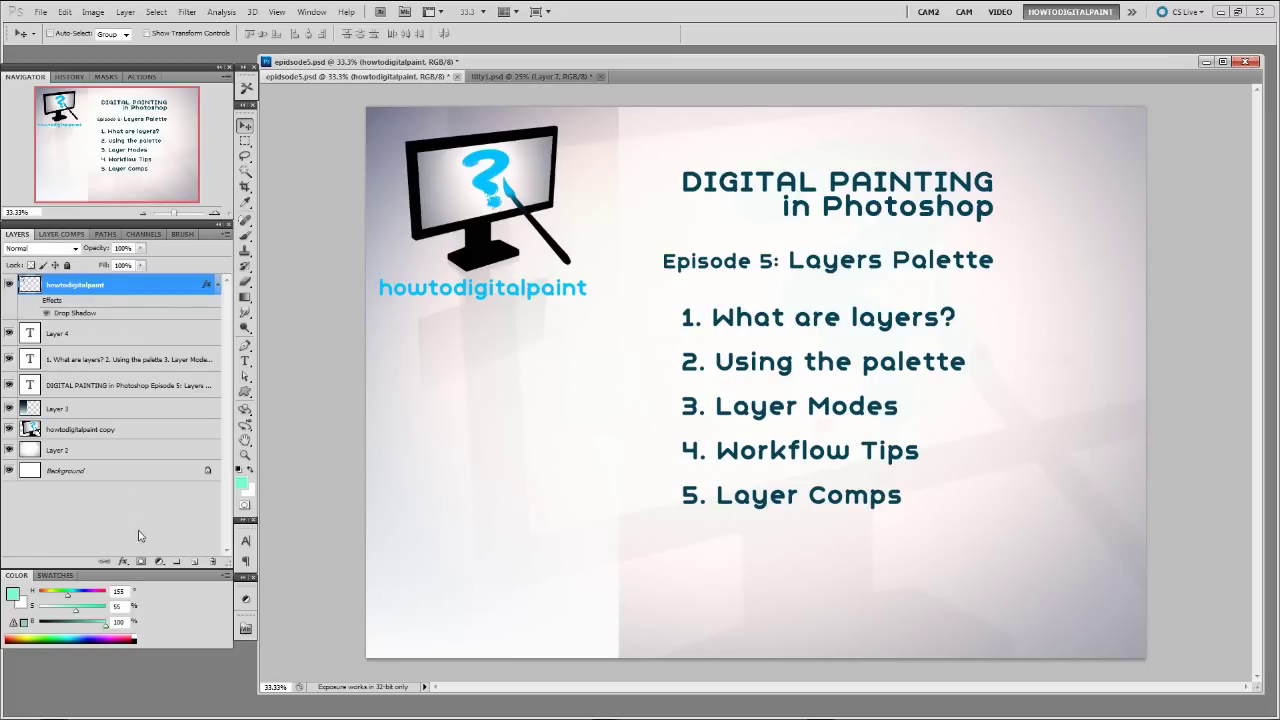
# Step: Add an empty layer above the logo, then dismiss the layer menu and cancel the New Layer dialog
pyautogui.click(196, 562)
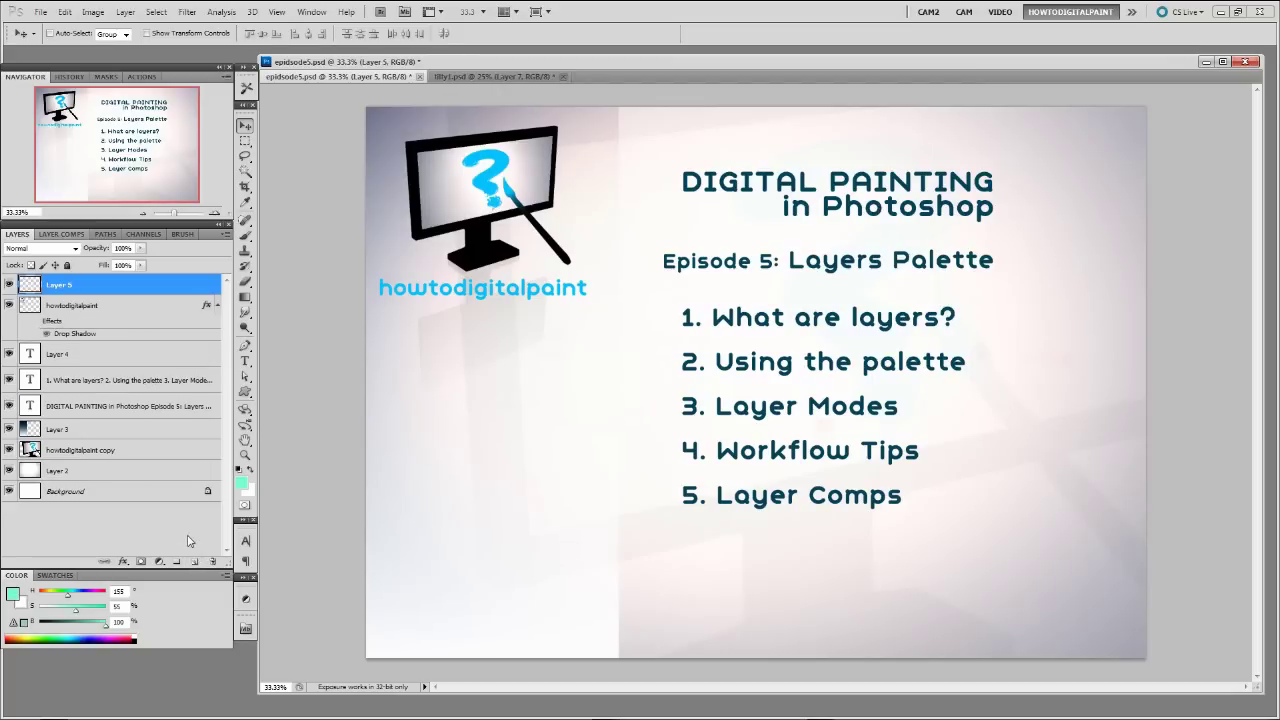
pyautogui.click(228, 236)
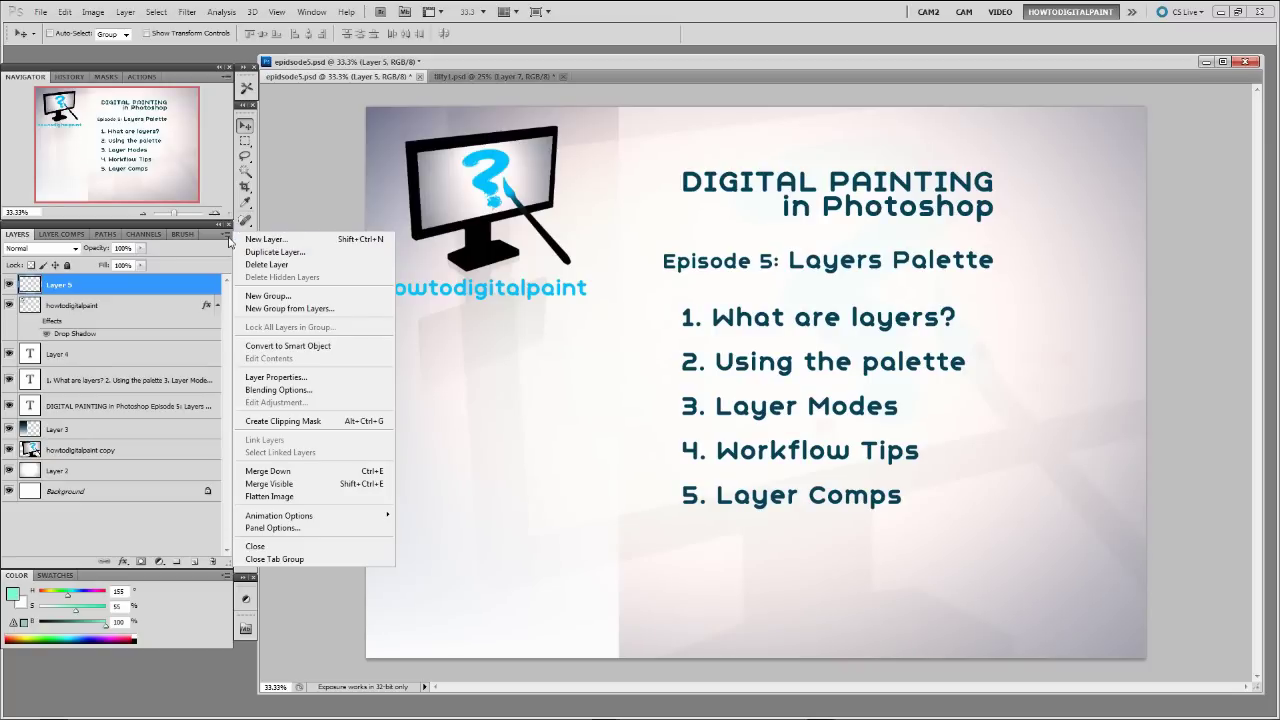
pyautogui.click(218, 256)
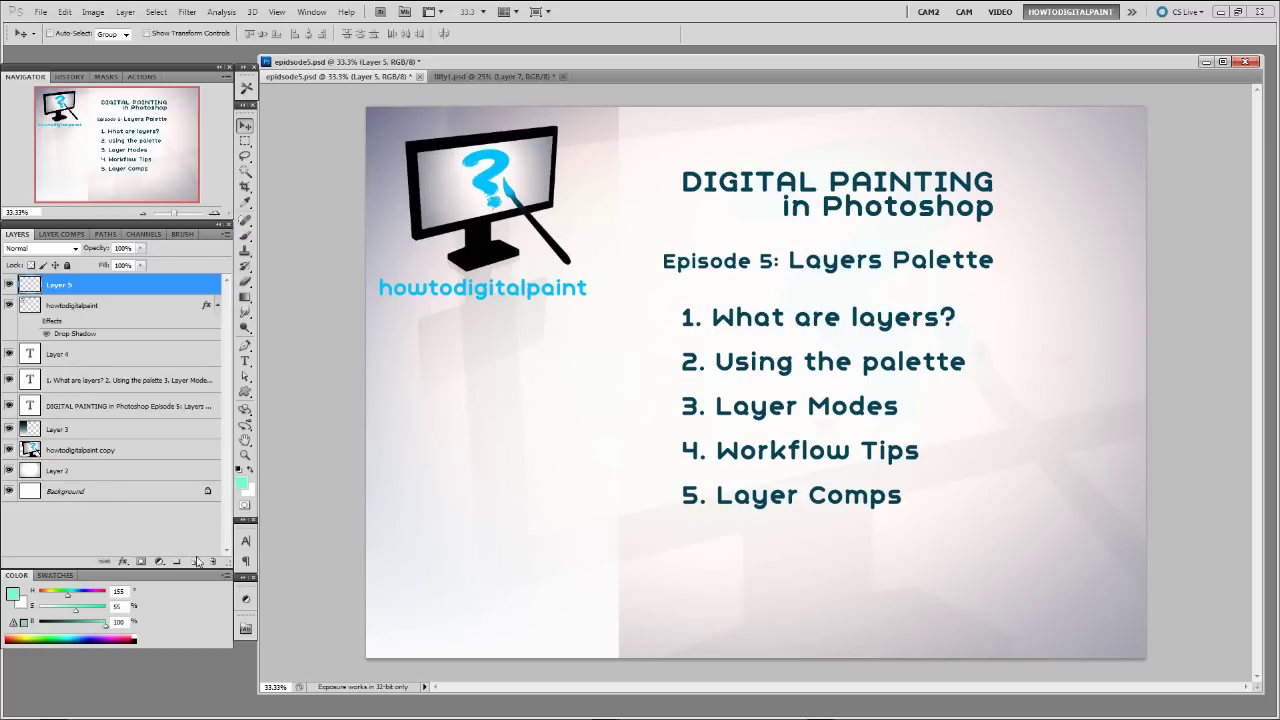
pyautogui.hotkey('ctrl', 'shift', 'n')
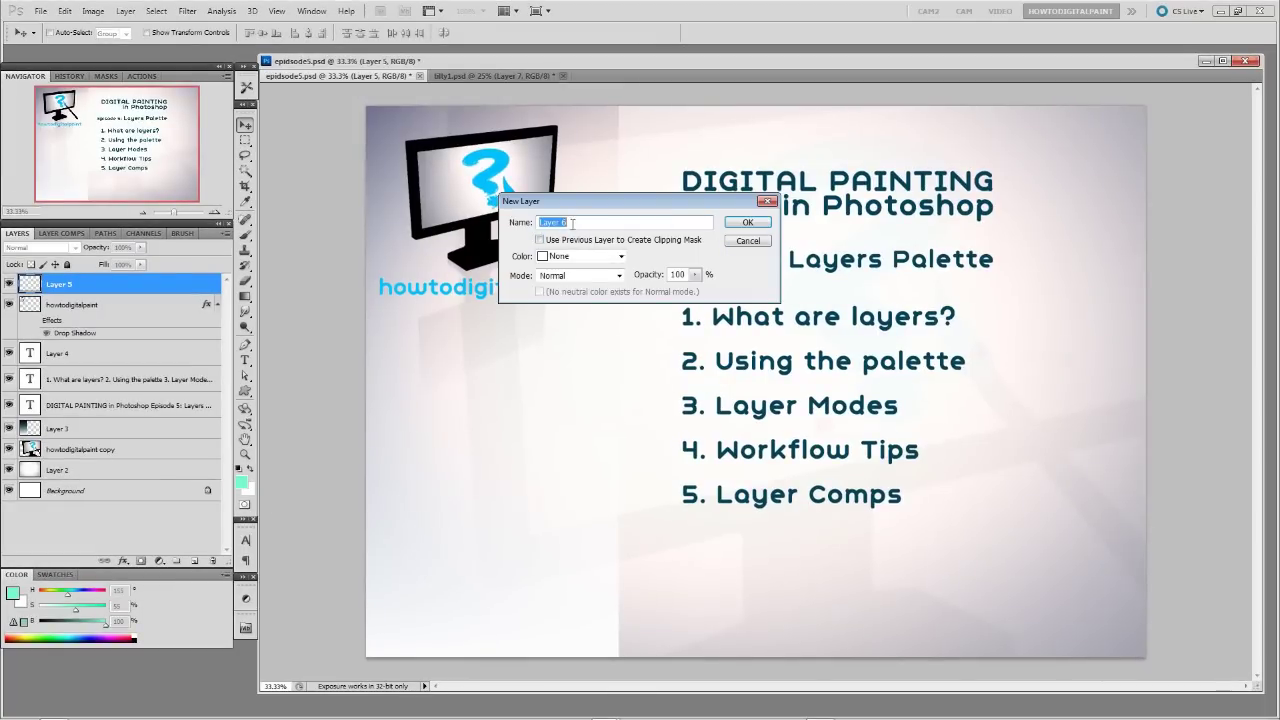
pyautogui.click(750, 247)
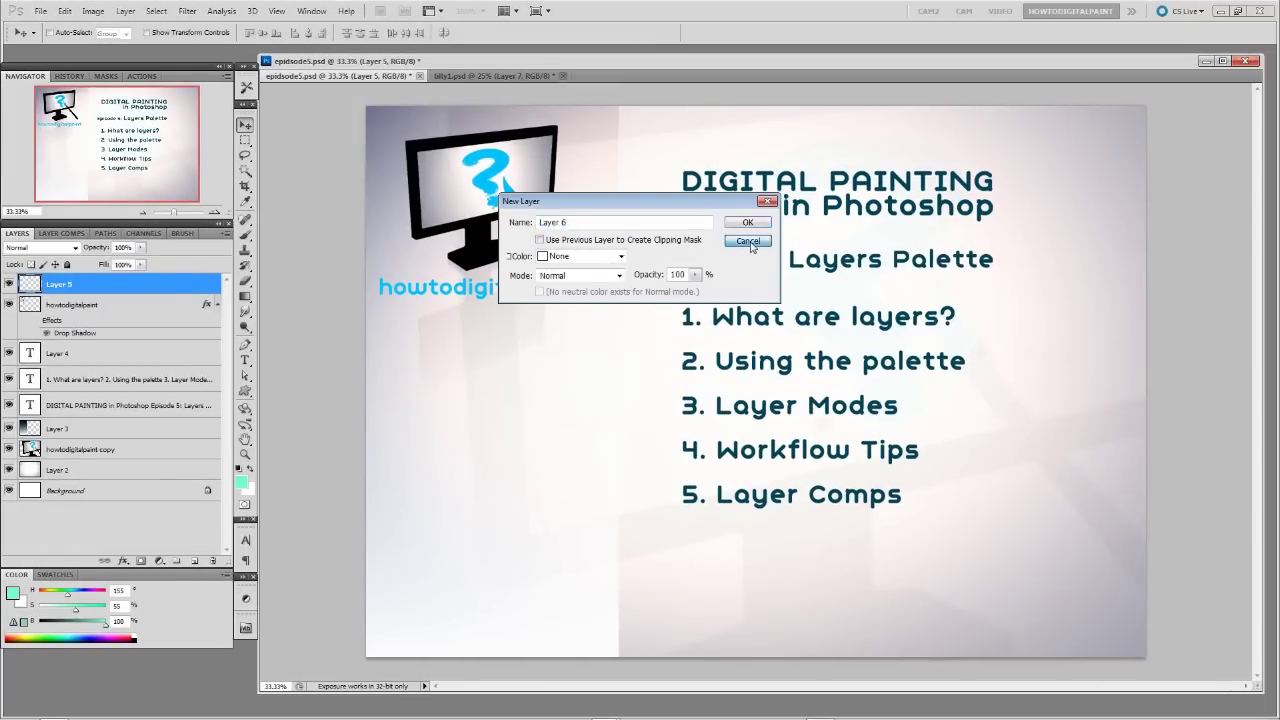
# Step: Duplicate the monitor logo down and right on the canvas, then undo the duplicates
pyautogui.click(71, 307)
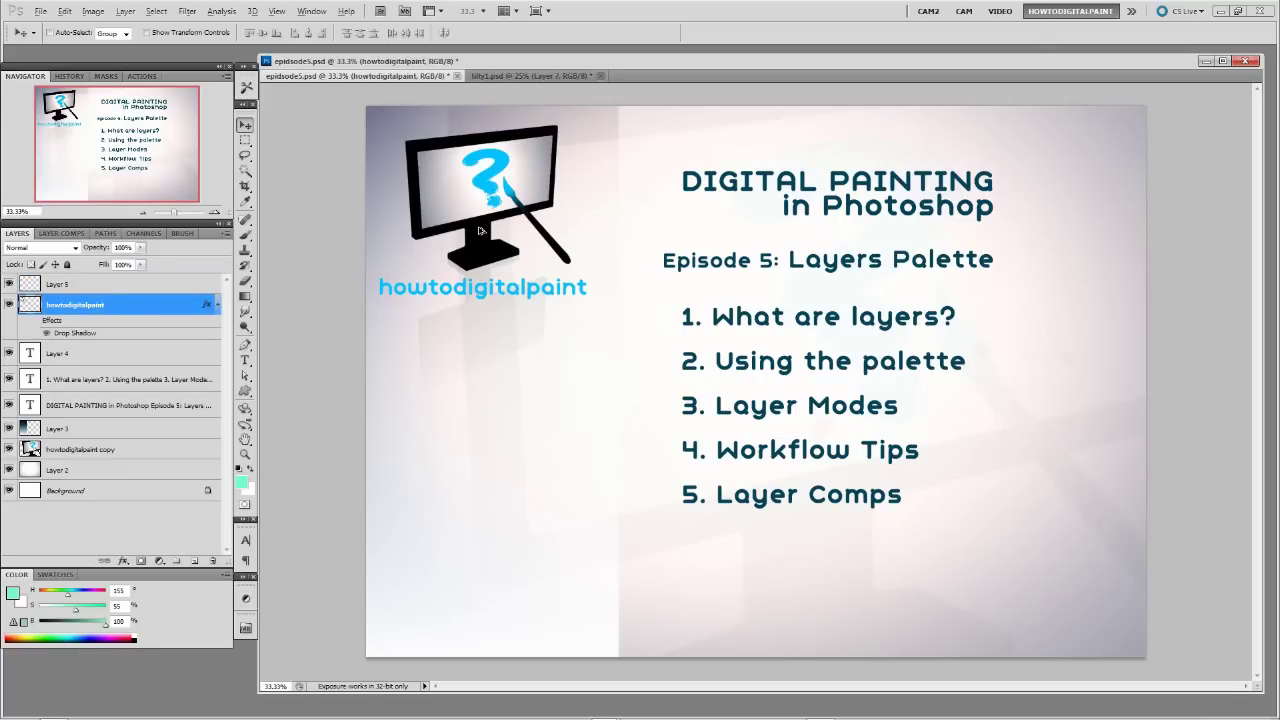
pyautogui.moveTo(479, 231); pyautogui.dragTo(680, 435)
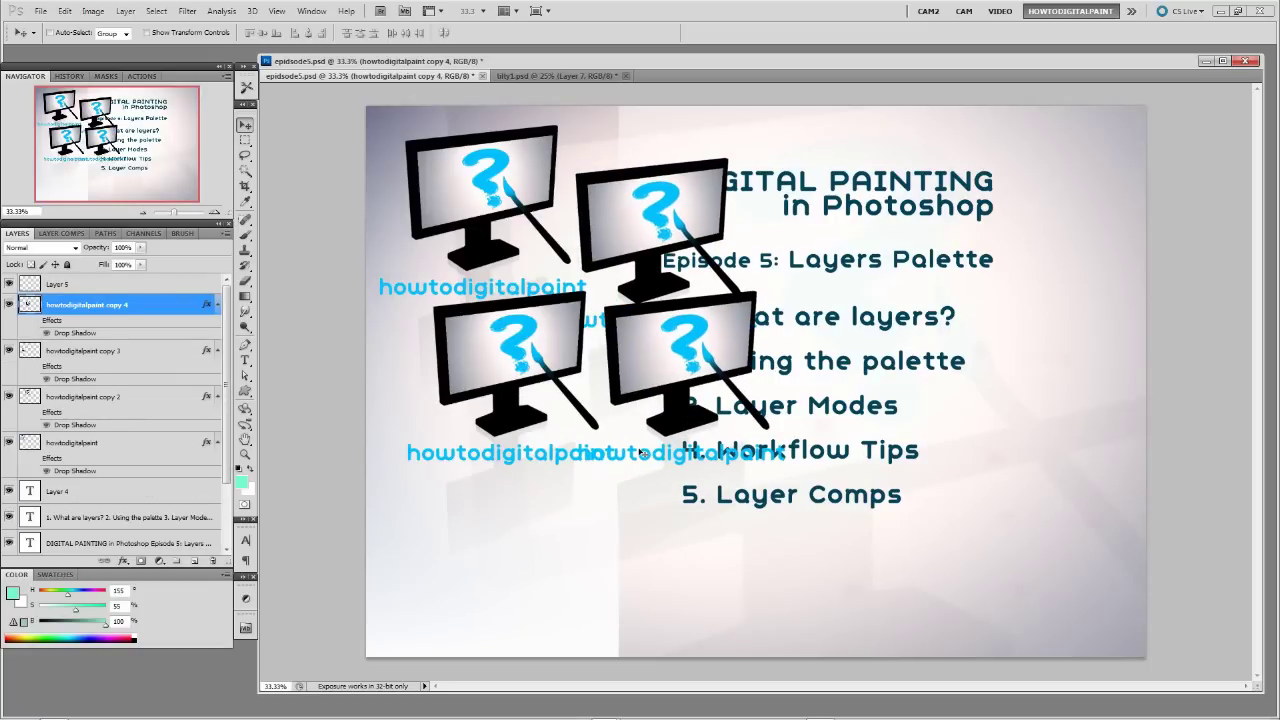
pyautogui.hotkey('ctrl', 'alt', 'z')
pyautogui.hotkey('ctrl', 'alt', 'z')
pyautogui.hotkey('ctrl', 'alt', 'z')
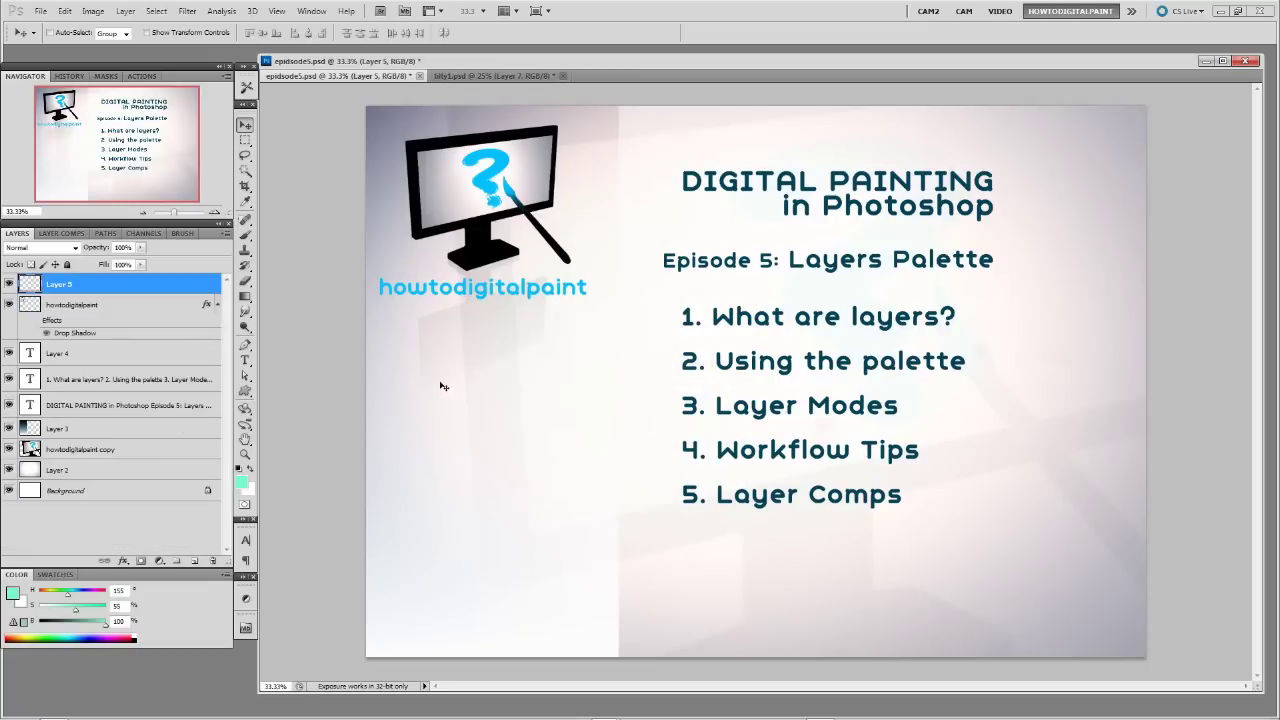
# Step: Duplicate the howtodigitalpaint logo layer, delete the copy, and open the Layers panel menu
pyautogui.click(54, 307)
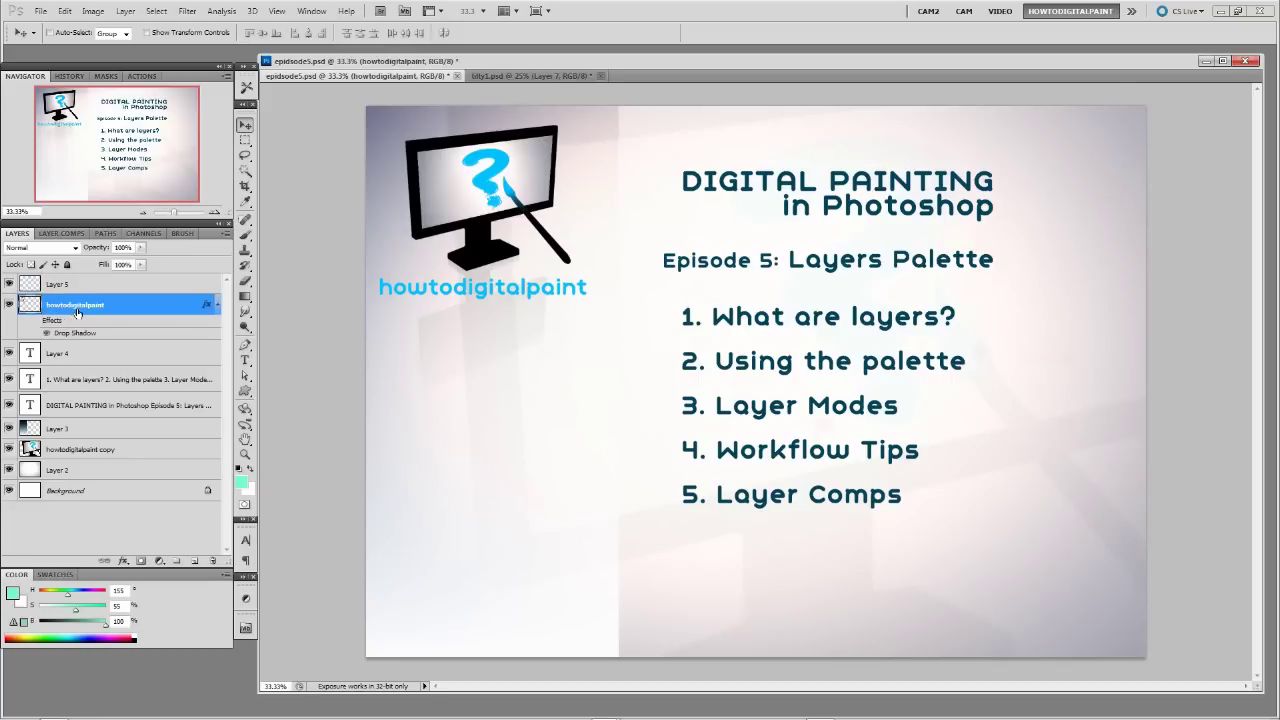
pyautogui.moveTo(82, 307); pyautogui.dragTo(195, 561)
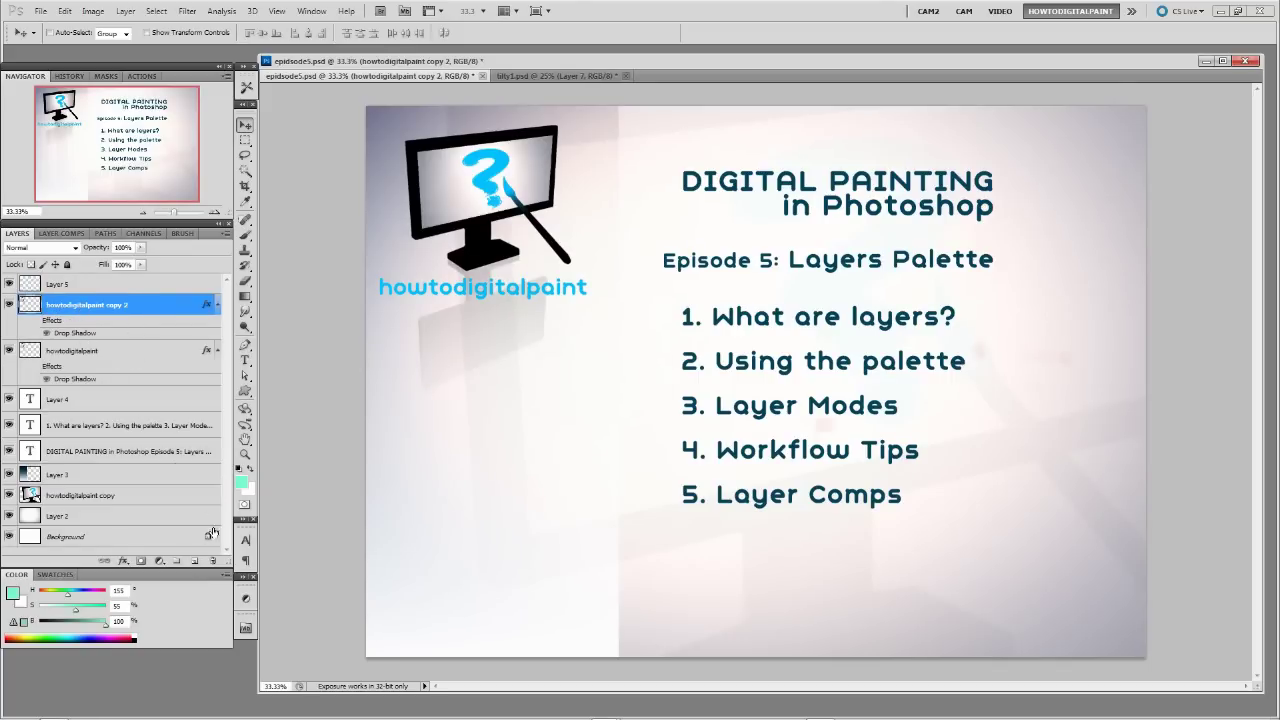
pyautogui.click(215, 563)
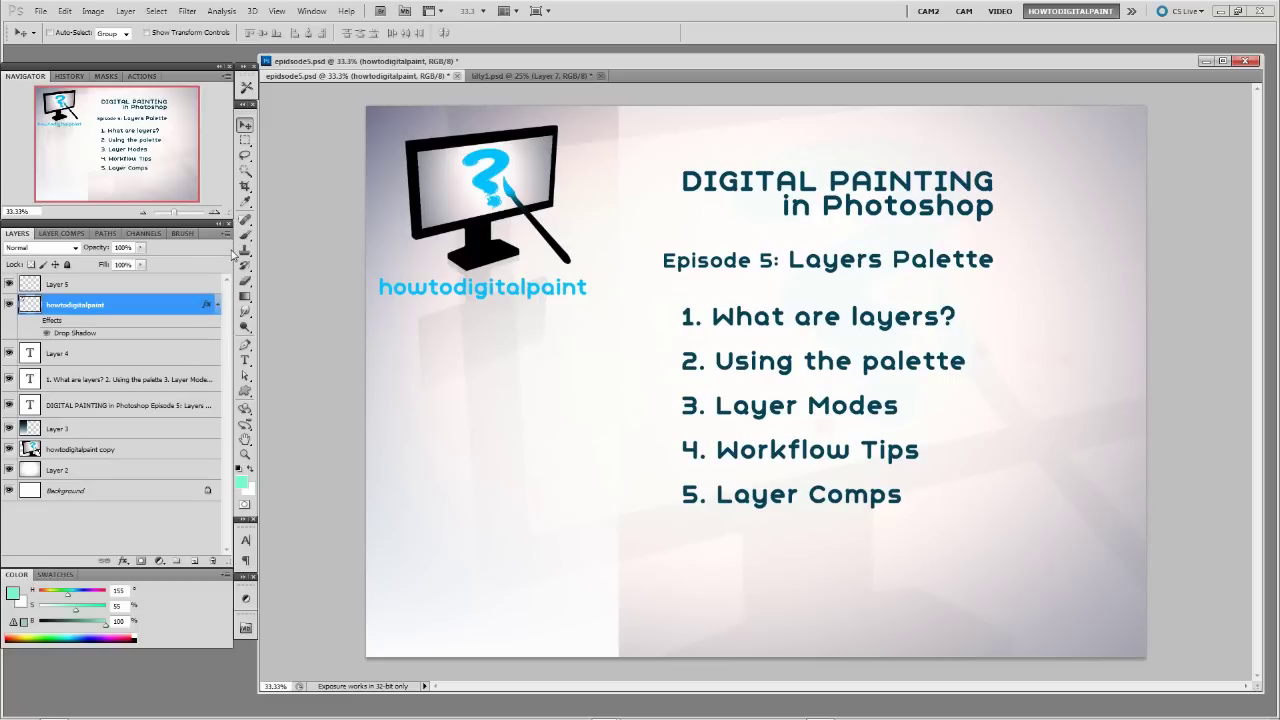
pyautogui.click(227, 236)
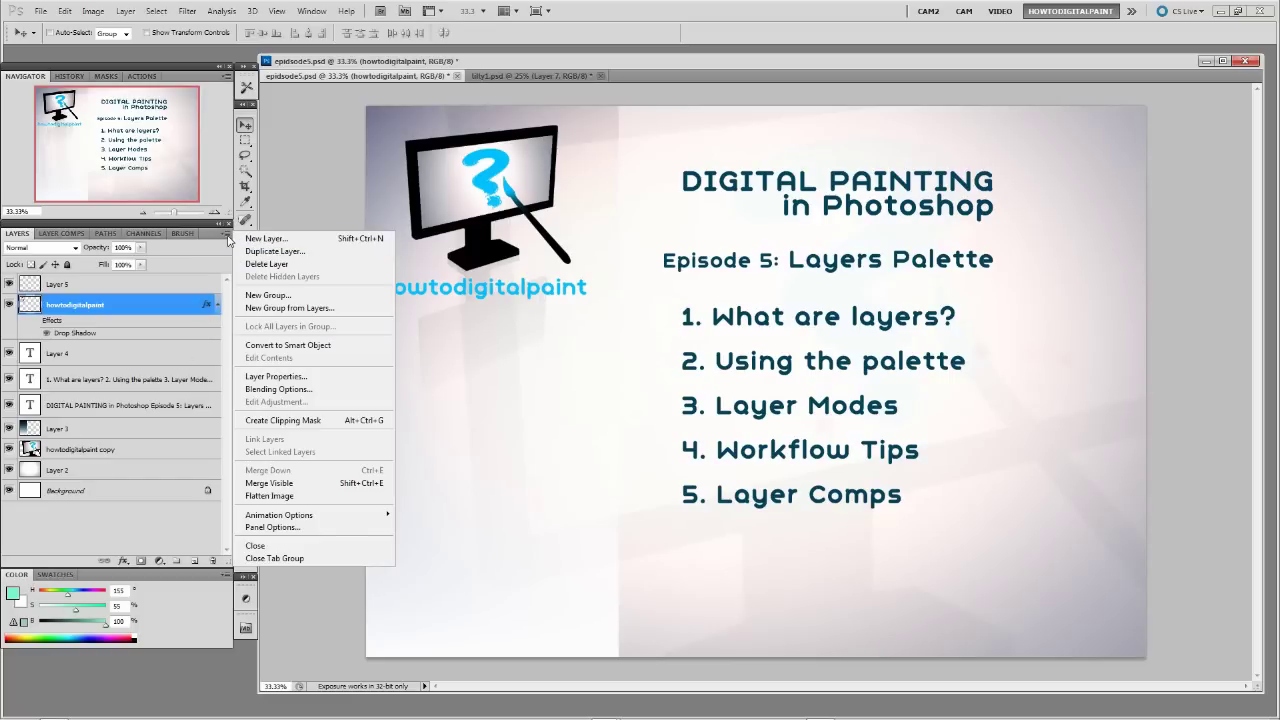
# Step: Close the flyout, leave the howtodigitalpaint layer name unchanged, and reselect it after Layer 5
pyautogui.click(228, 240)
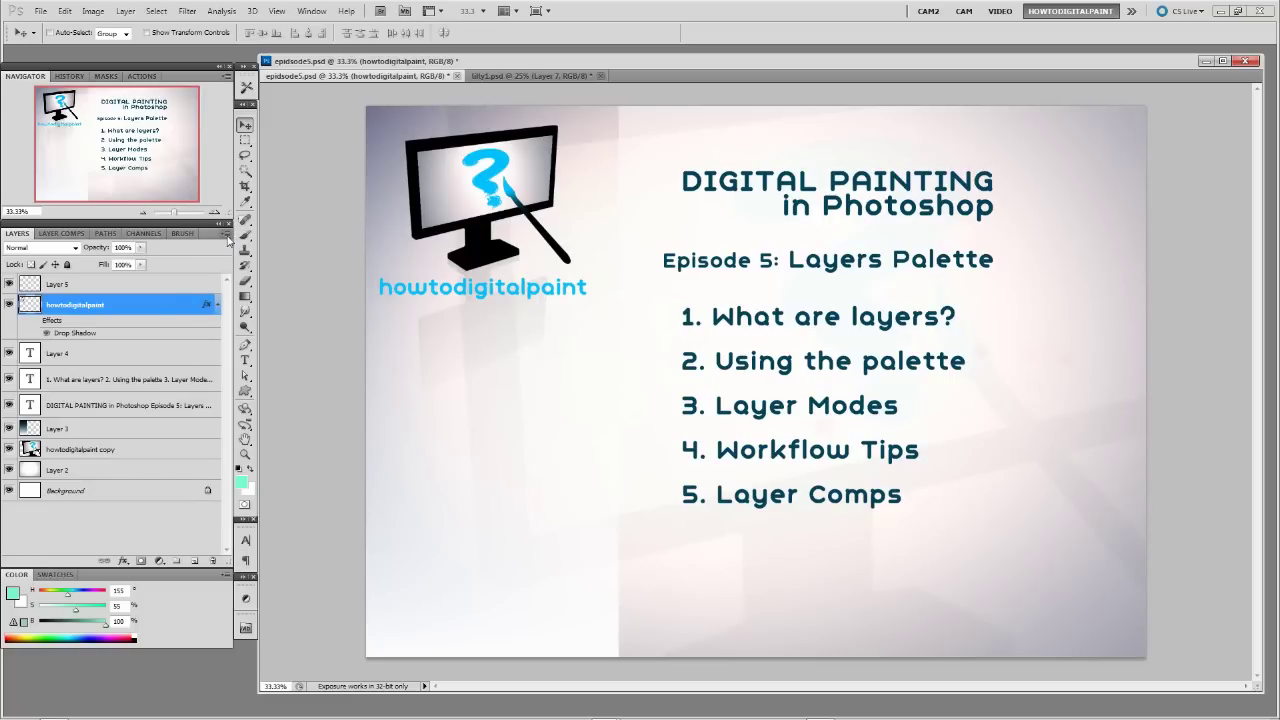
pyautogui.doubleClick(86, 305)
pyautogui.click(115, 288)
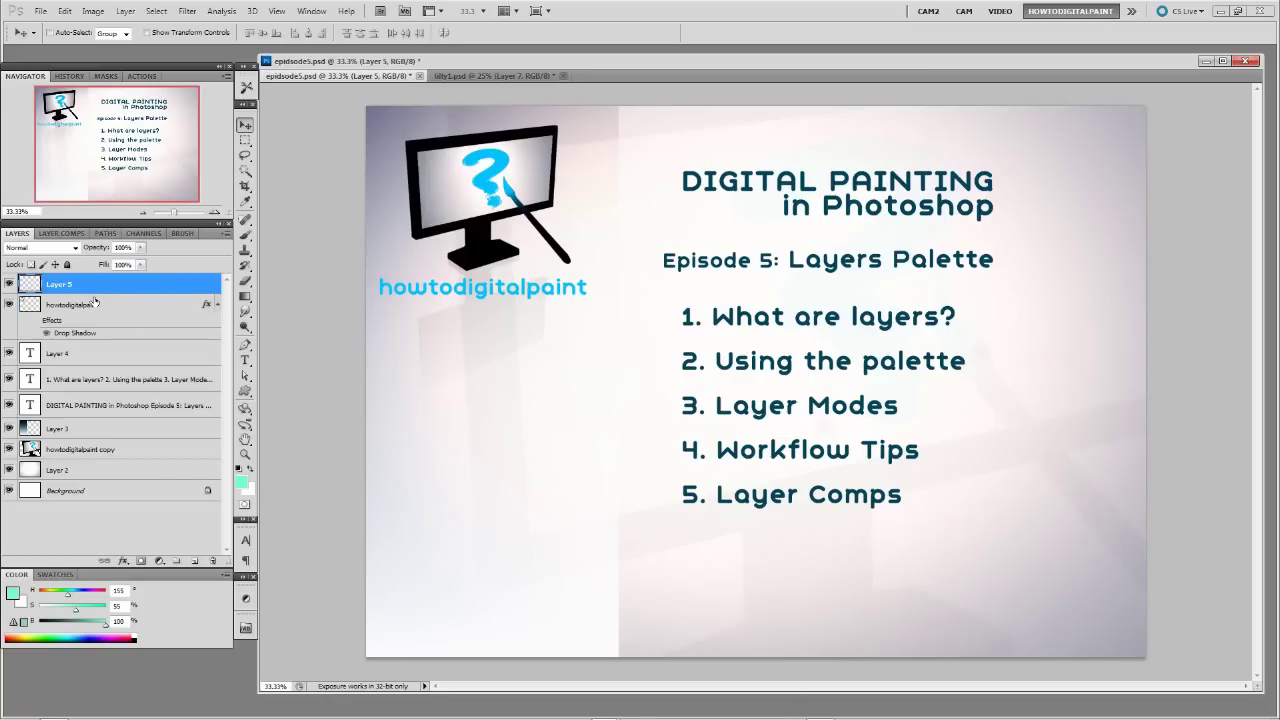
pyautogui.click(75, 306)
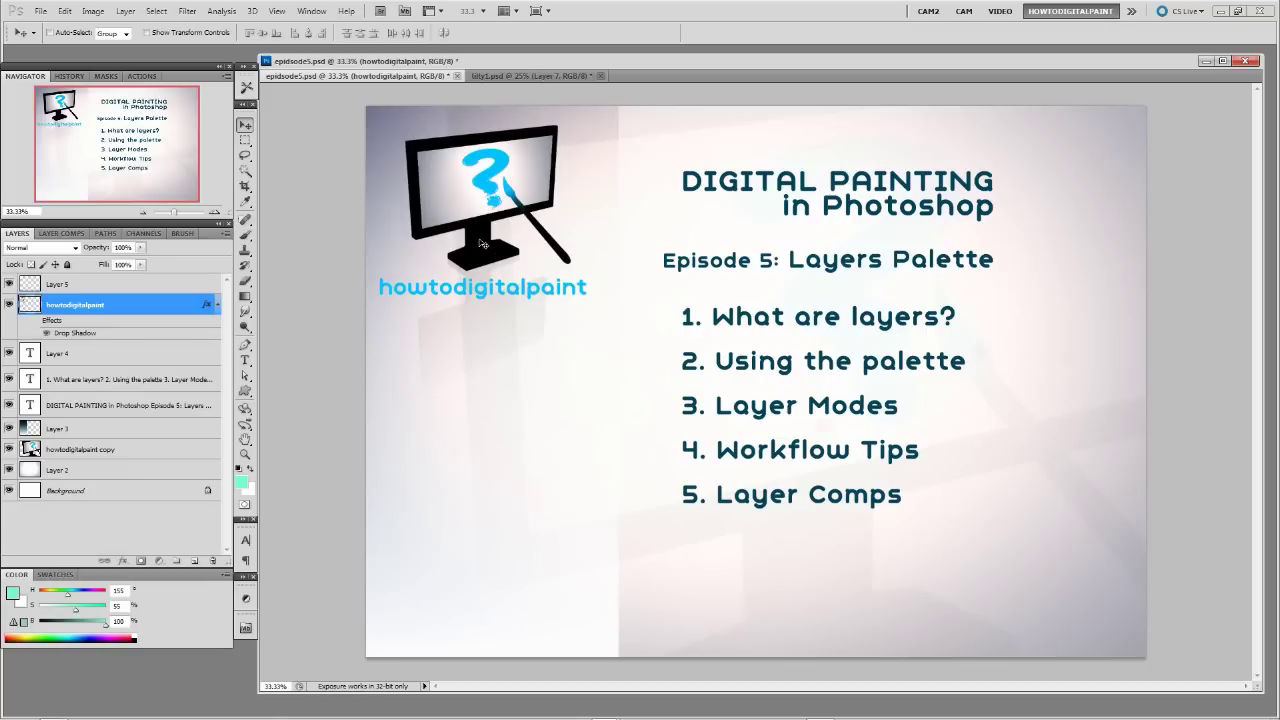
# Step: Move the logo and undo it, then fully lock the layer and confirm it can't move
pyautogui.moveTo(481, 243); pyautogui.dragTo(532, 225)
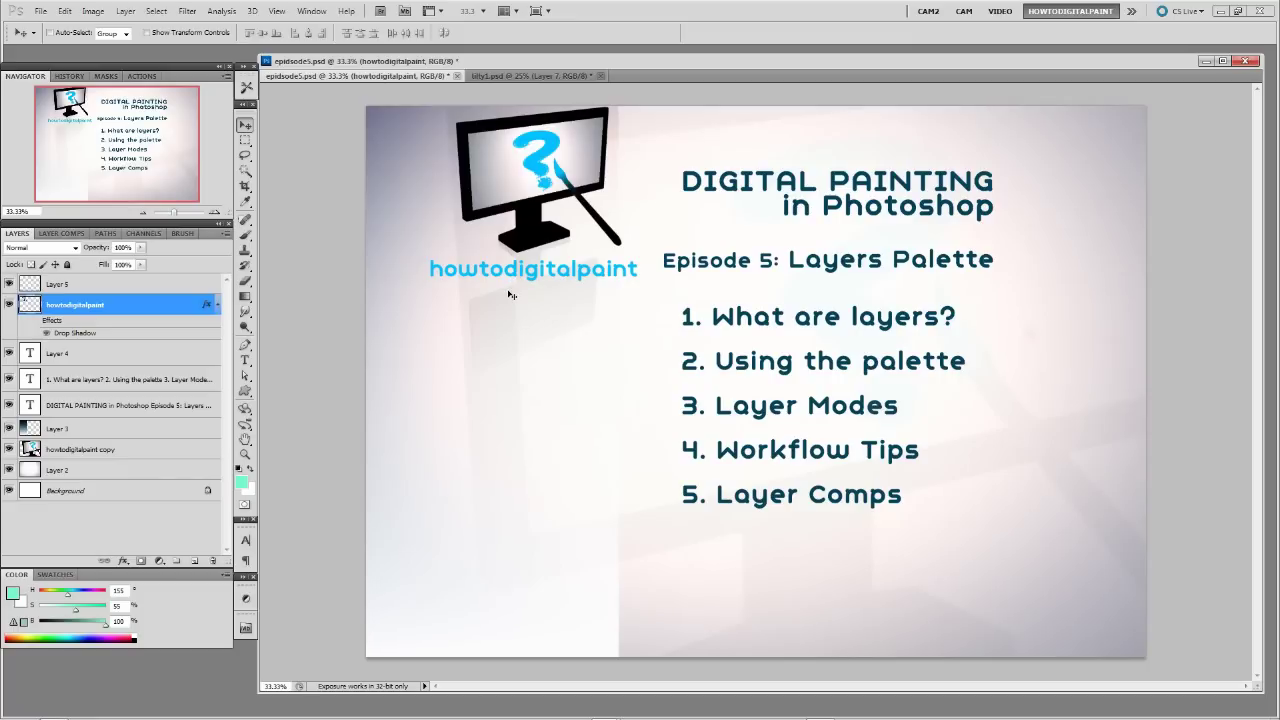
pyautogui.hotkey('ctrl', 'z')
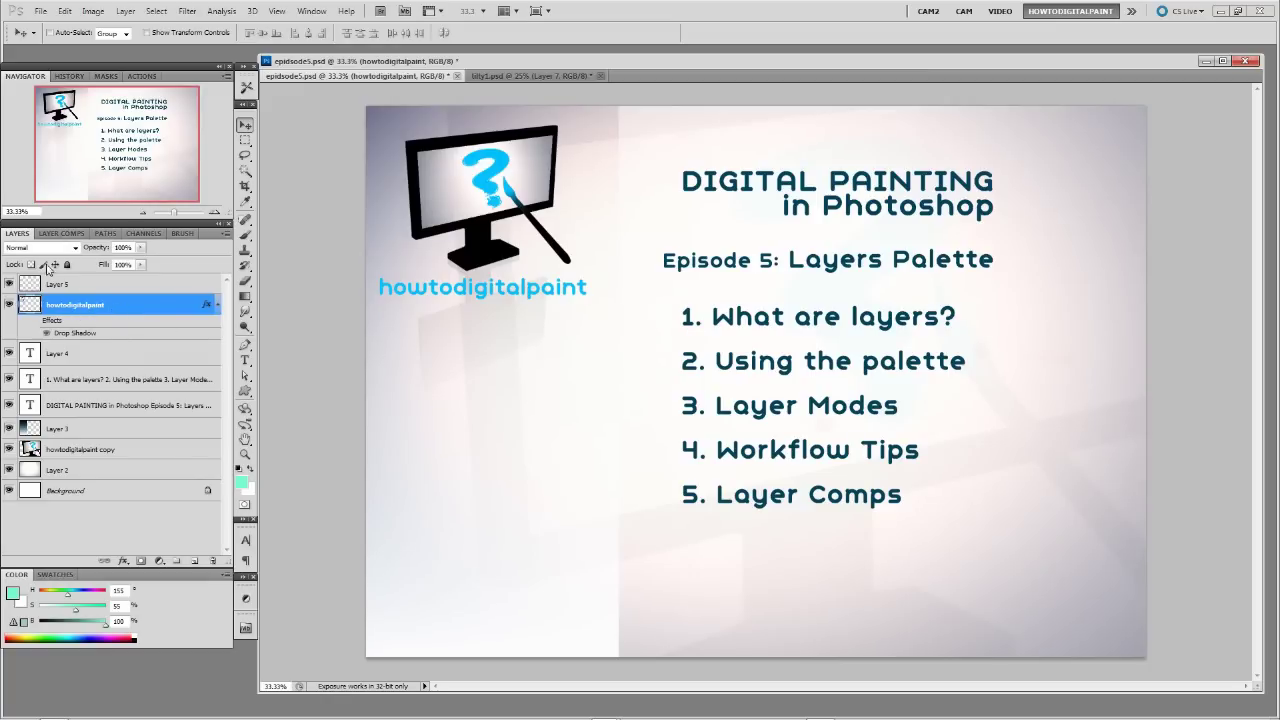
pyautogui.click(67, 264)
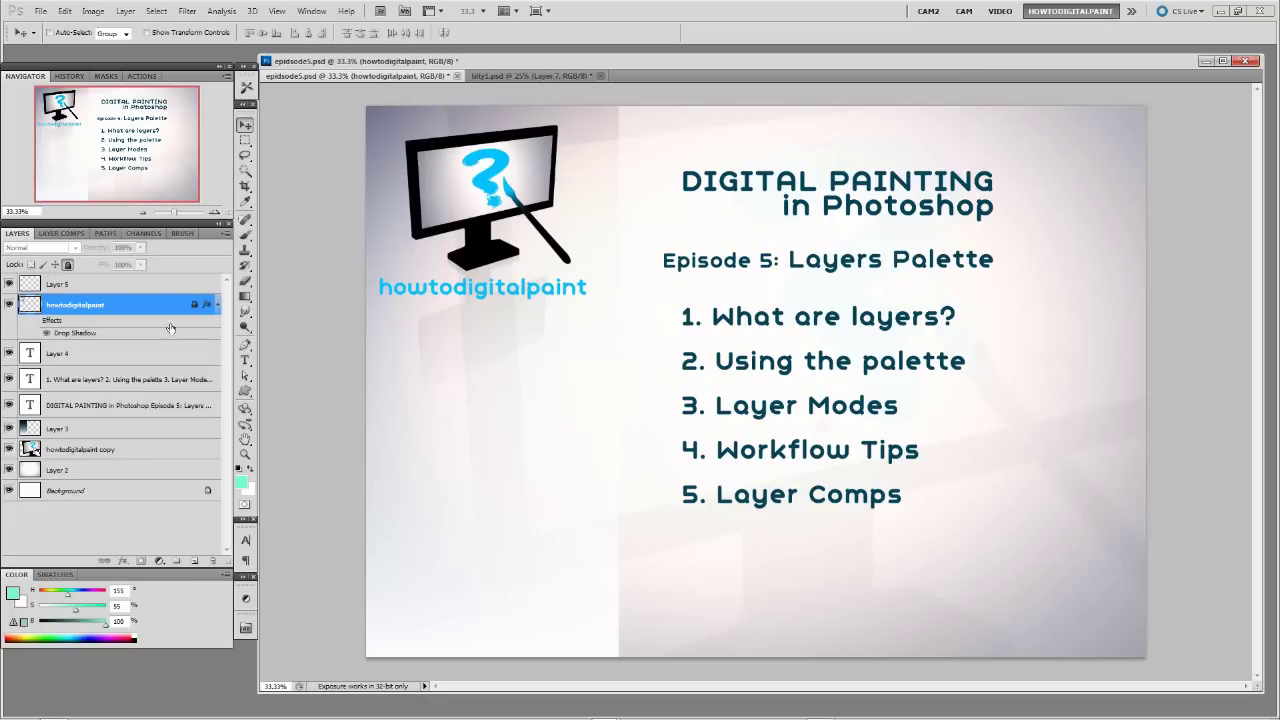
pyautogui.click(554, 248)
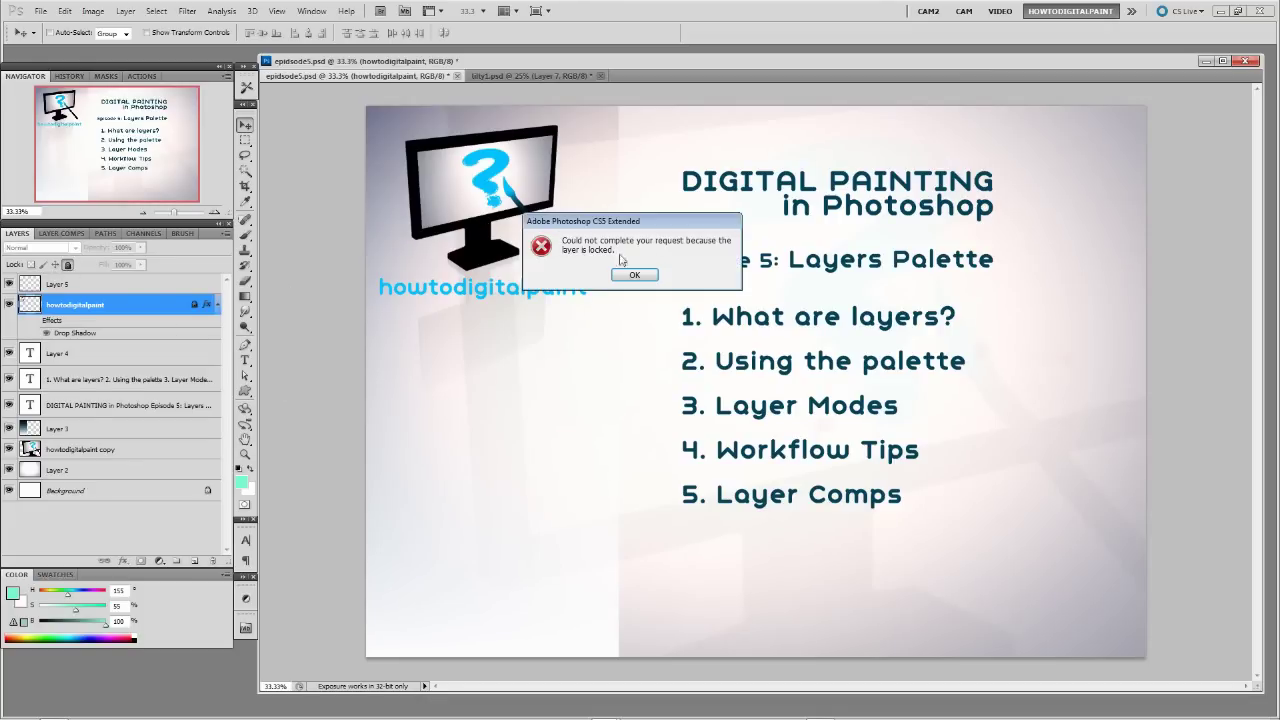
pyautogui.click(646, 275)
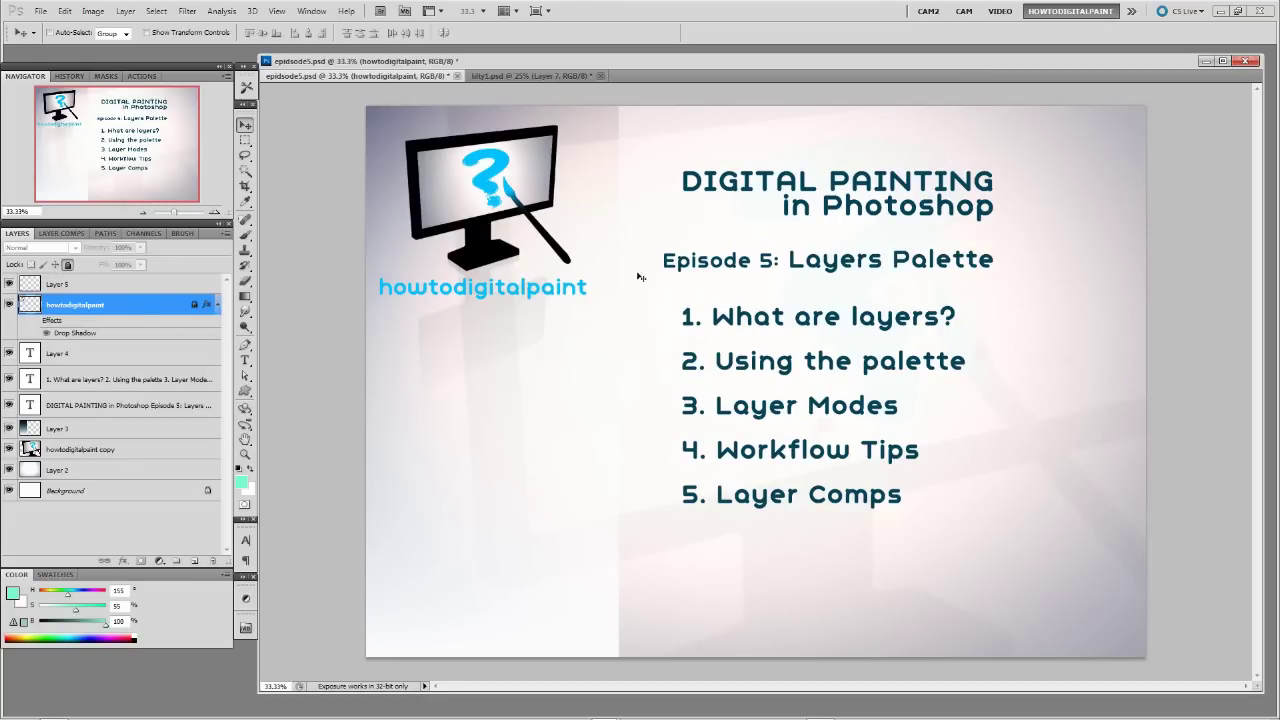
# Step: Unlock the howtodigitalpaint layer and switch to the Brush at size 150
pyautogui.click(67, 266)
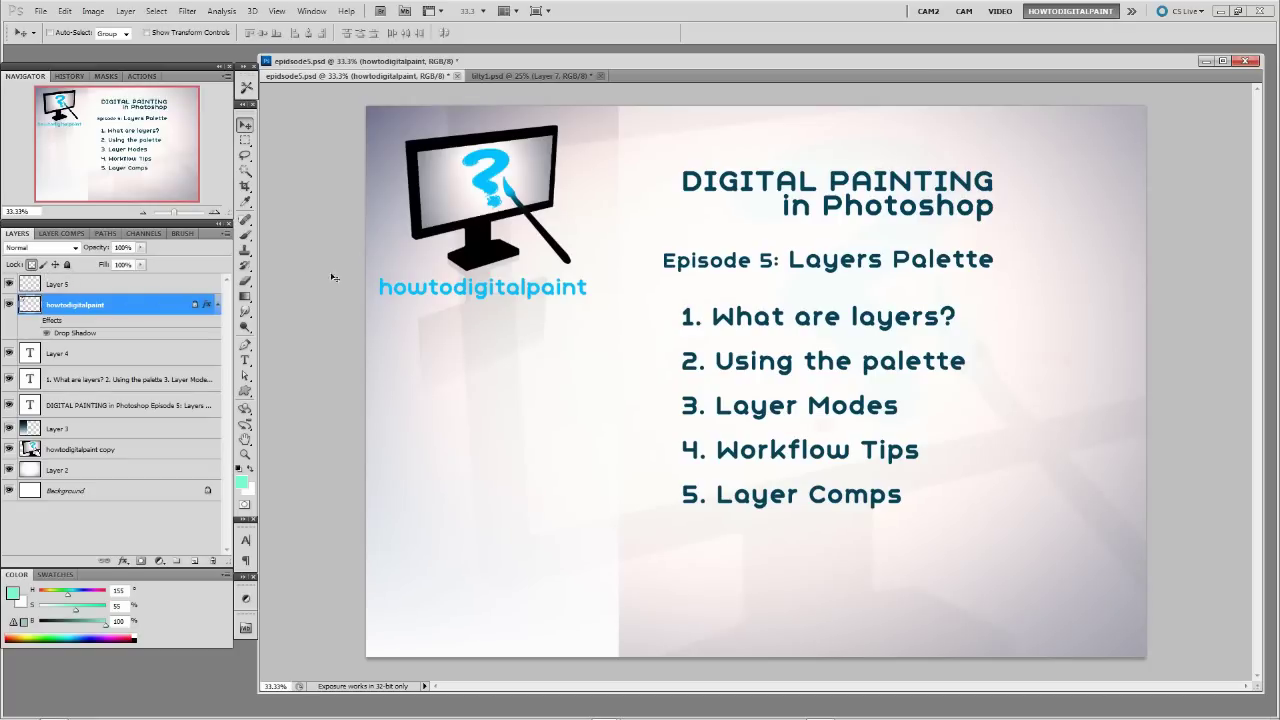
pyautogui.press('b')
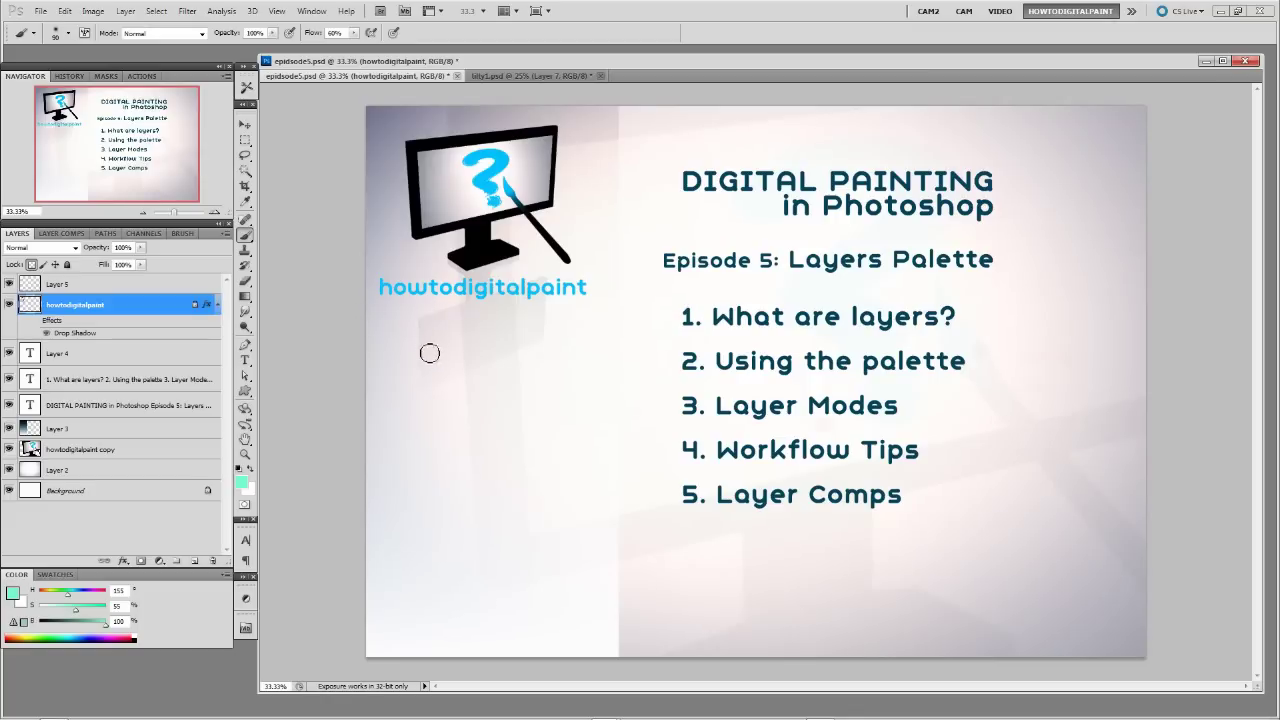
pyautogui.press(']')
pyautogui.press(']')
pyautogui.press(']')
pyautogui.press(']')
# Step: In tilty1.psd, add Layer 8 above Levels 1 and paint a cyan shape at the top-left
pyautogui.click(512, 76)
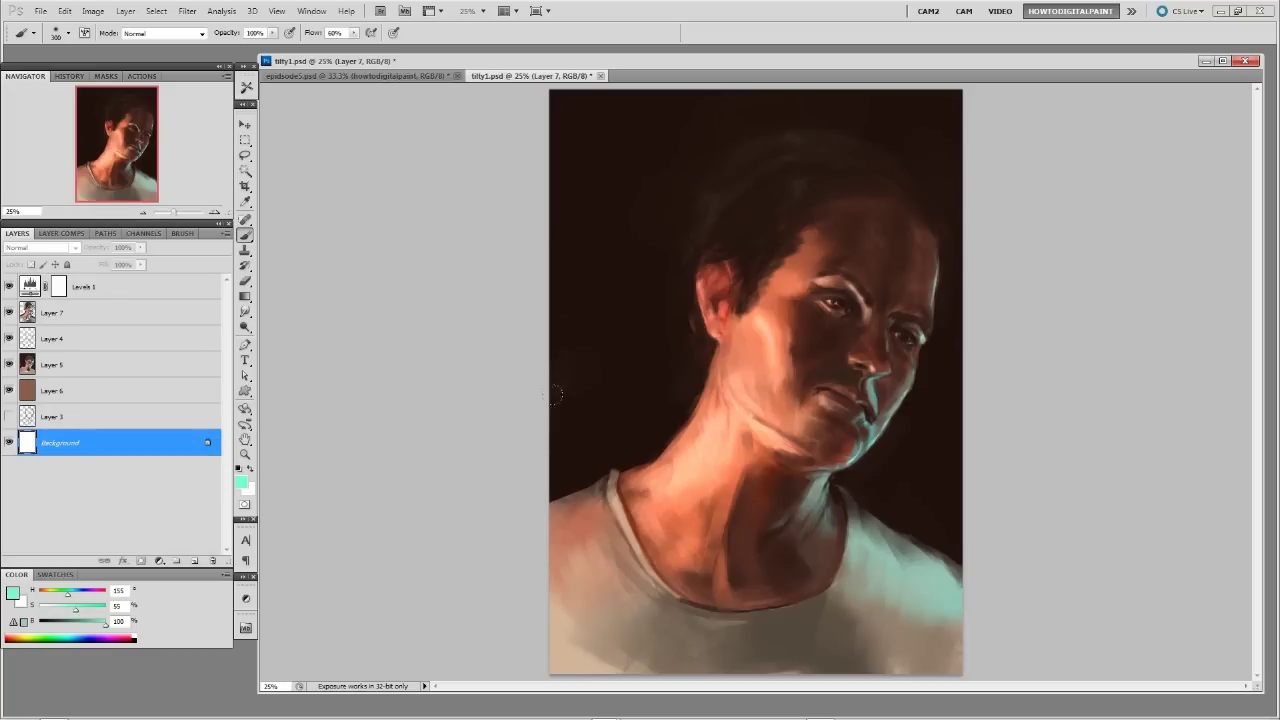
pyautogui.click(105, 288)
pyautogui.click(195, 561)
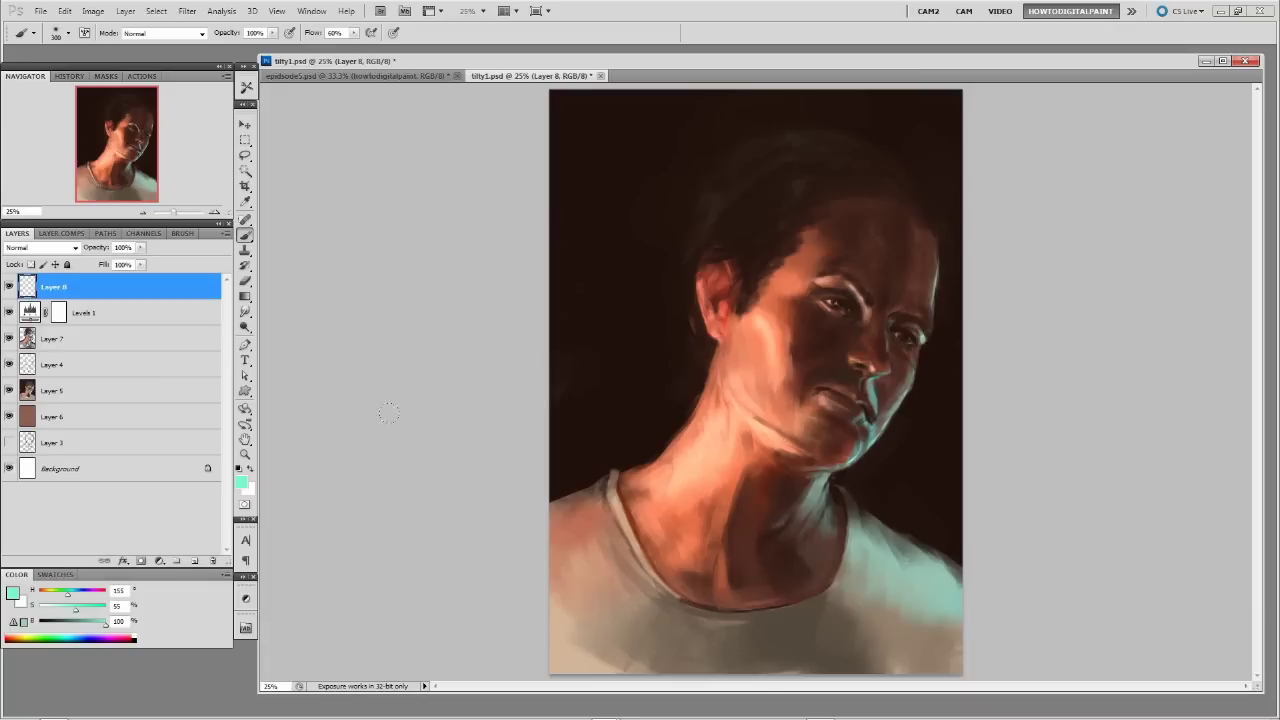
pyautogui.press('g')
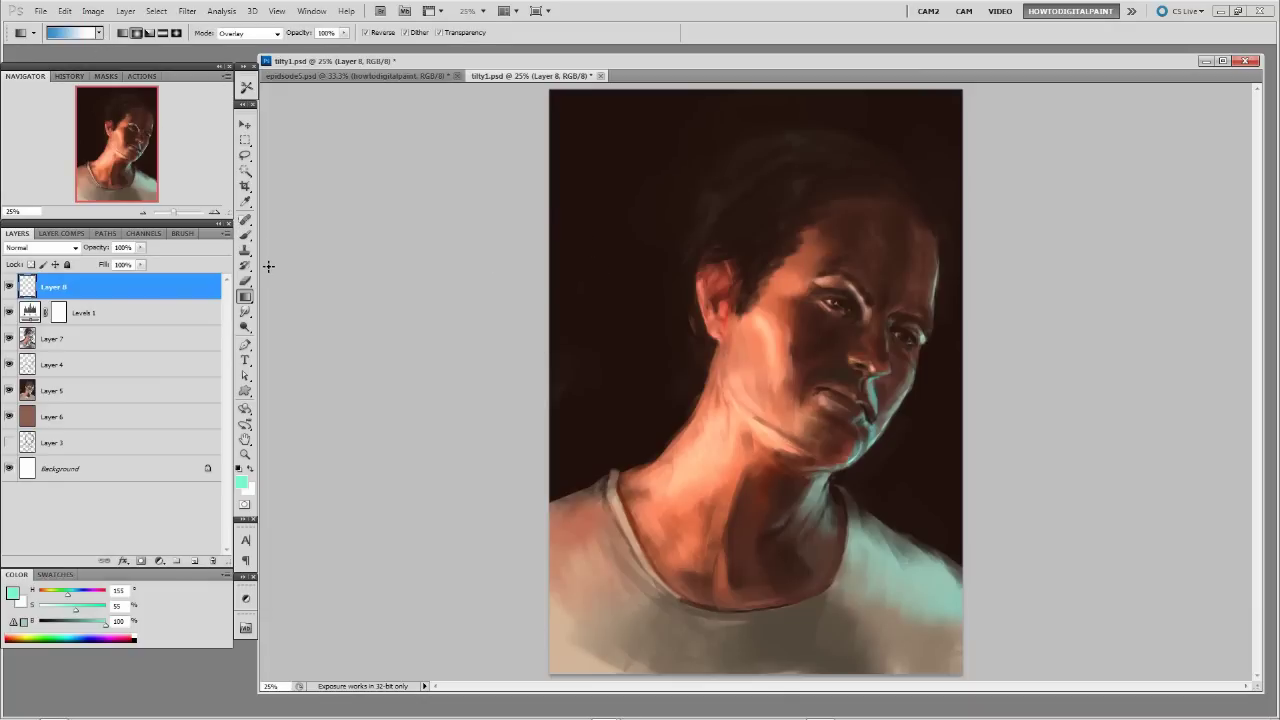
pyautogui.press('b')
pyautogui.moveTo(660, 110); pyautogui.dragTo(605, 290)
pyautogui.moveTo(705, 122); pyautogui.dragTo(698, 202)
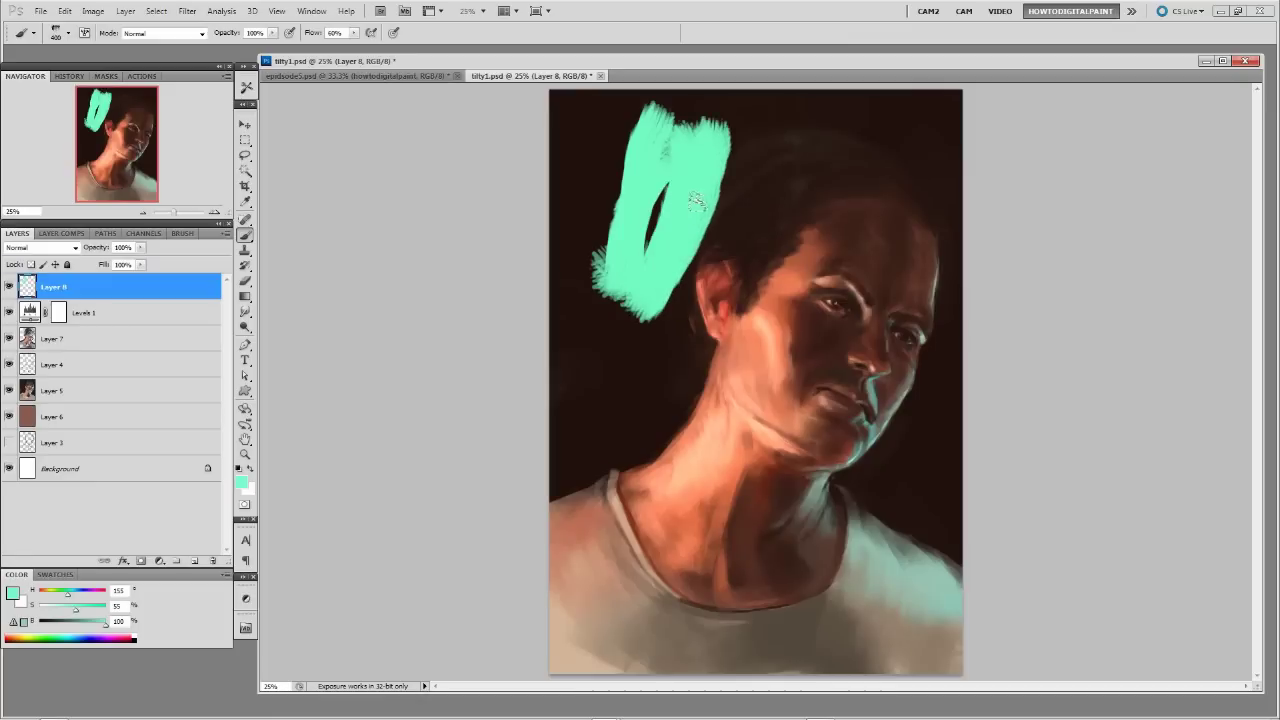
pyautogui.moveTo(717, 150); pyautogui.dragTo(690, 350)
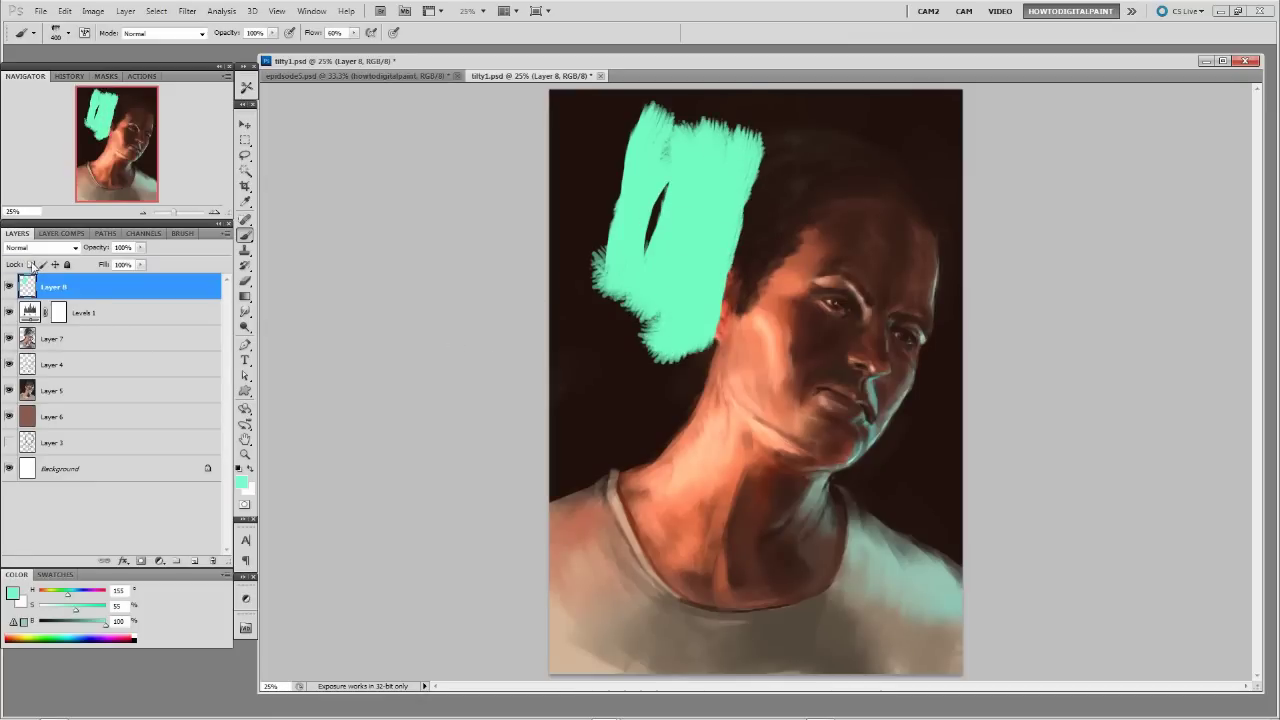
# Step: Lock Layer 8's transparent pixels and repaint the cyan shape dark green
pyautogui.click(31, 264)
pyautogui.moveTo(105, 621); pyautogui.dragTo(67, 621)
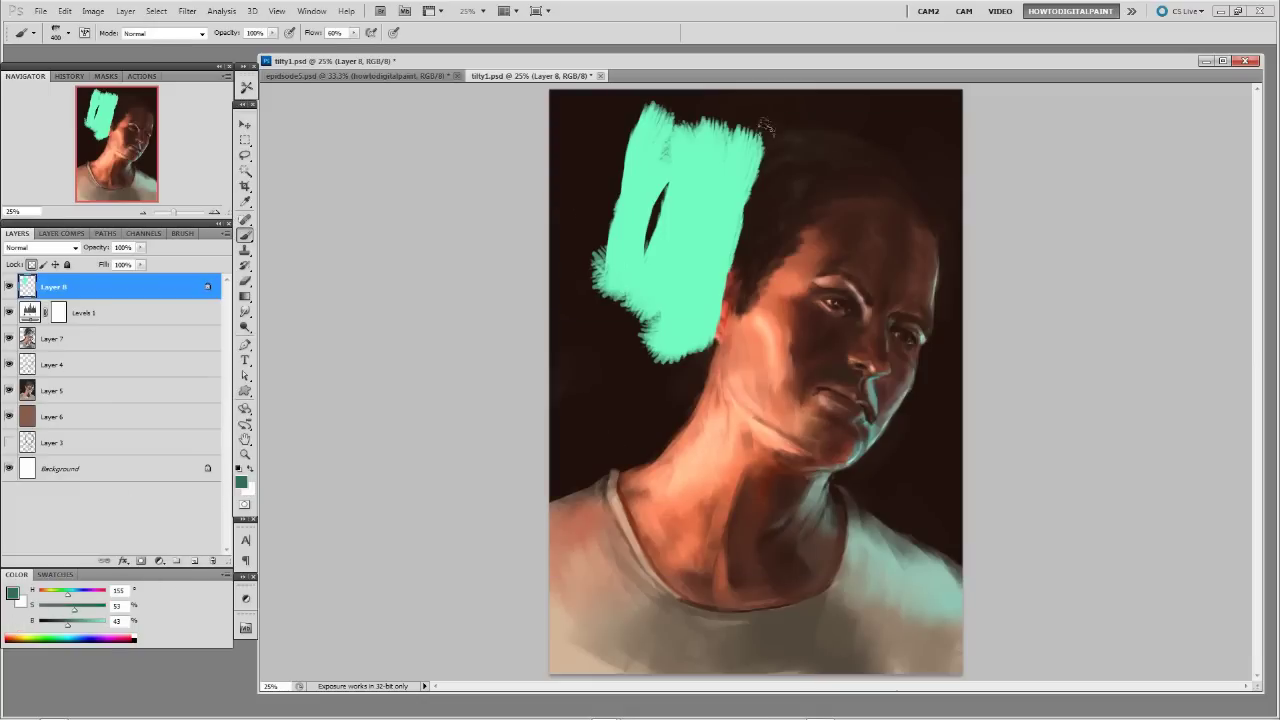
pyautogui.moveTo(767, 127)
pyautogui.mouseDown()
pyautogui.moveTo(728, 153)
pyautogui.moveTo(663, 268)
pyautogui.moveTo(687, 350)
pyautogui.moveTo(656, 205)
pyautogui.moveTo(721, 140)
pyautogui.moveTo(709, 105)
pyautogui.moveTo(567, 122)
pyautogui.moveTo(690, 114)
pyautogui.mouseUp()
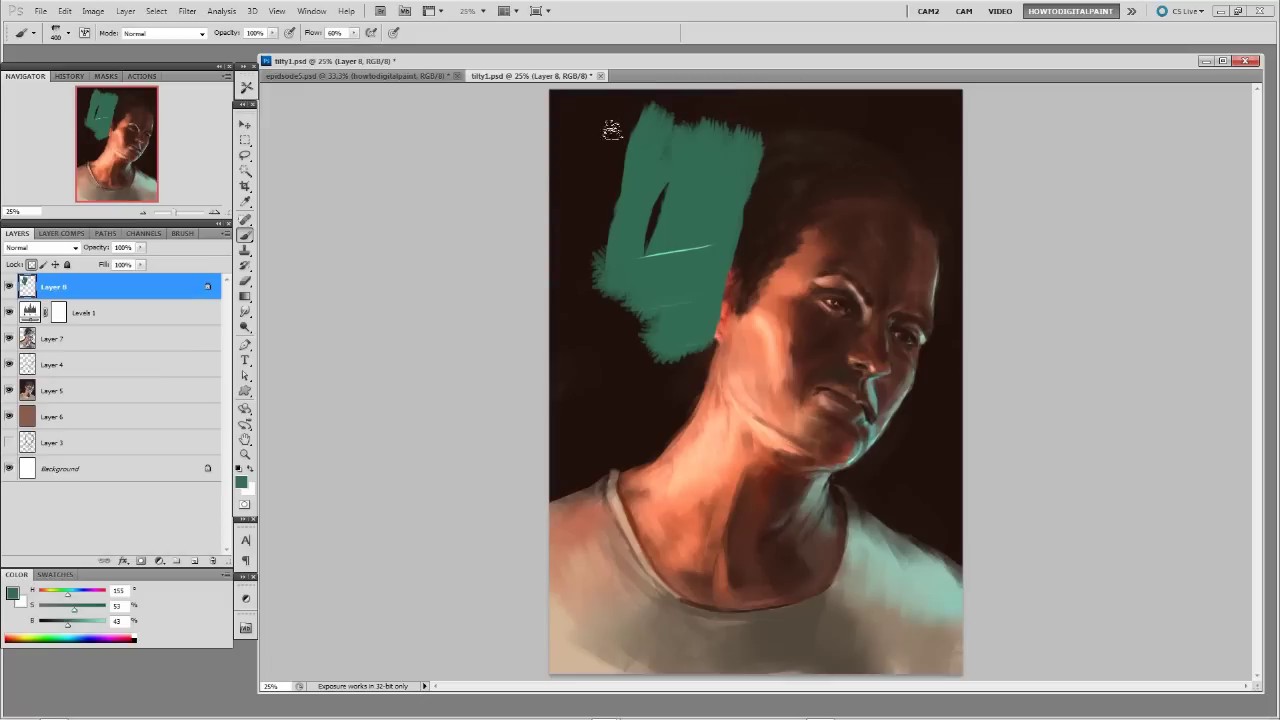
pyautogui.moveTo(642, 252); pyautogui.dragTo(813, 216)
# Step: Toggle each lock button on Layer 8, then delete Layer 8 and make Layer 7 active
pyautogui.click(31, 265)
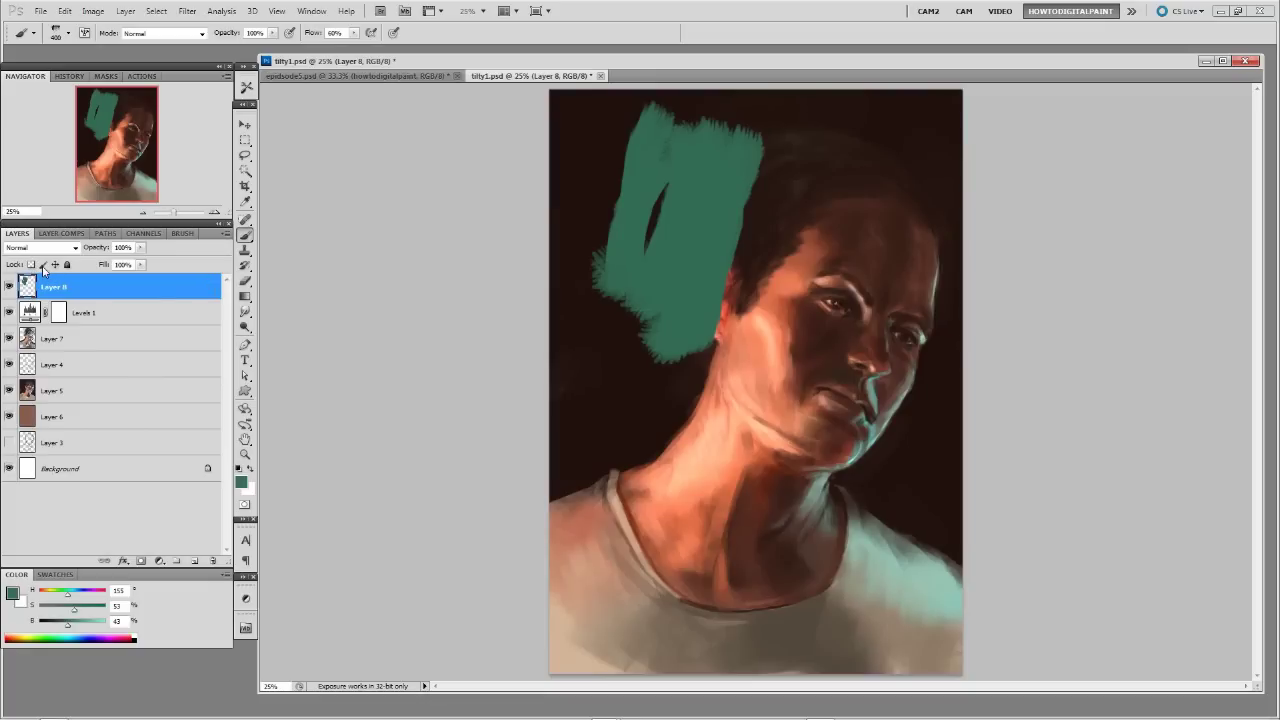
pyautogui.click(43, 265)
pyautogui.click(45, 267)
pyautogui.click(54, 265)
pyautogui.click(67, 265)
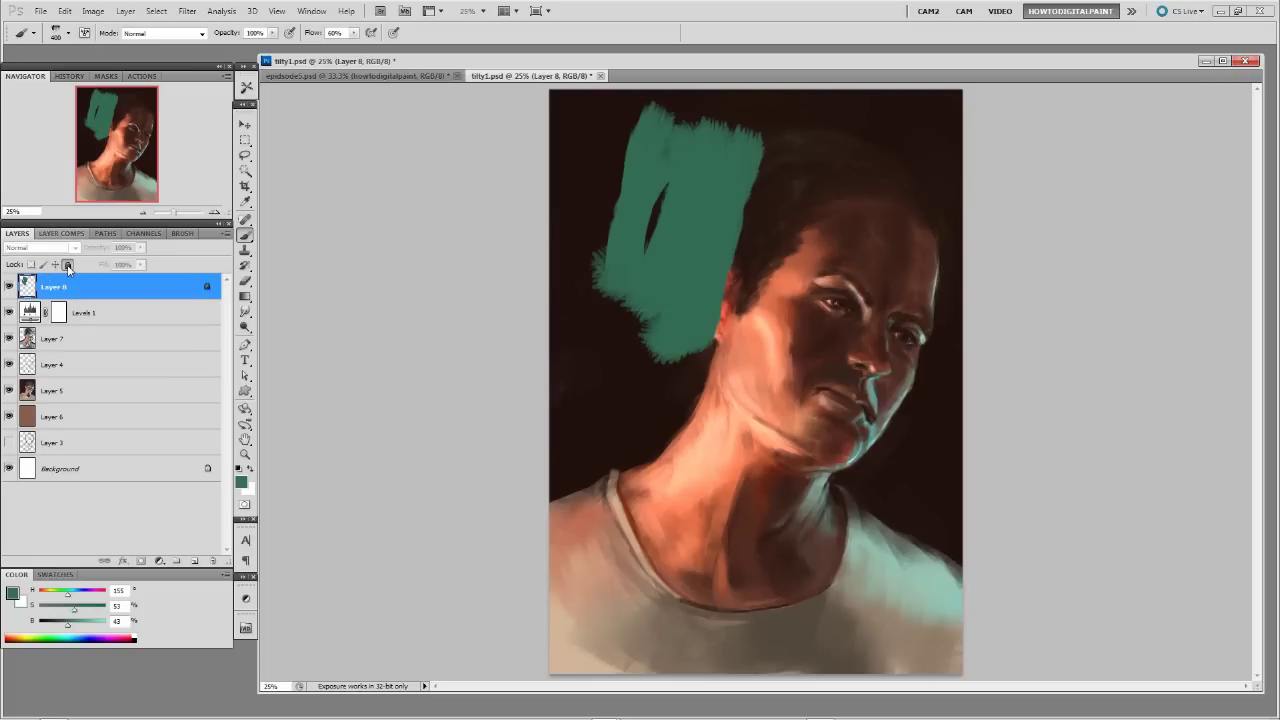
pyautogui.click(67, 265)
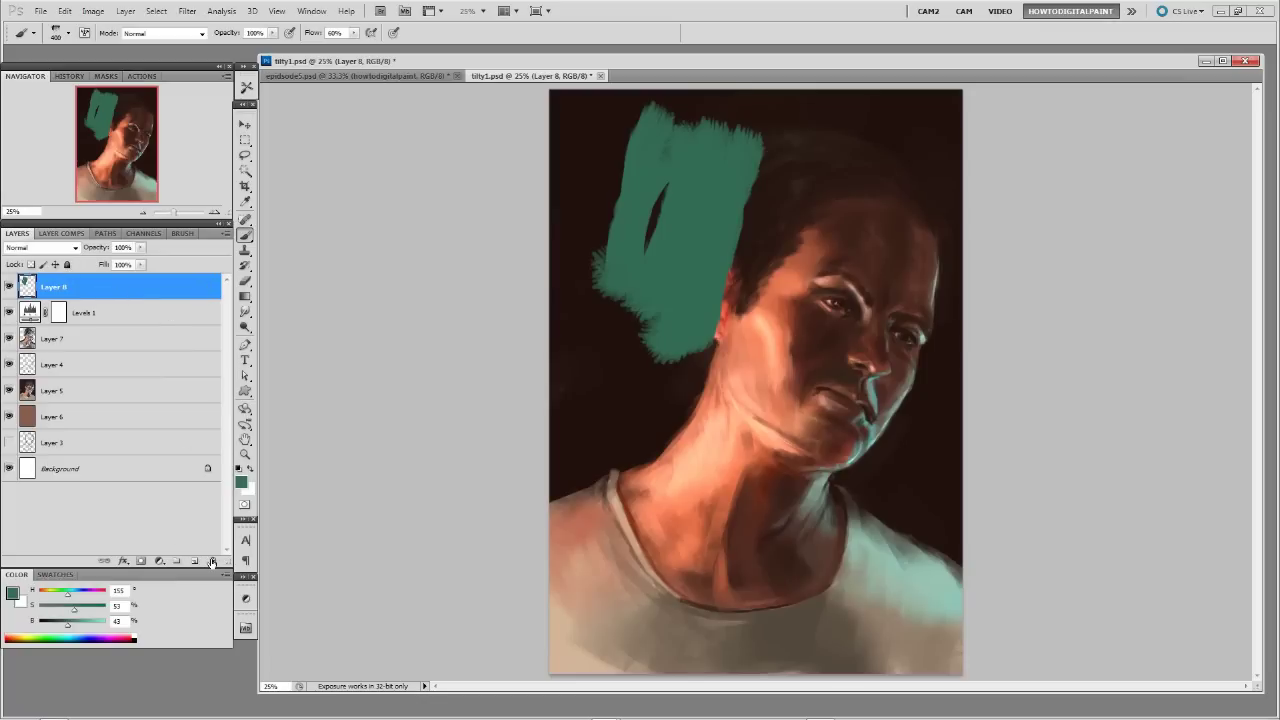
pyautogui.click(212, 562)
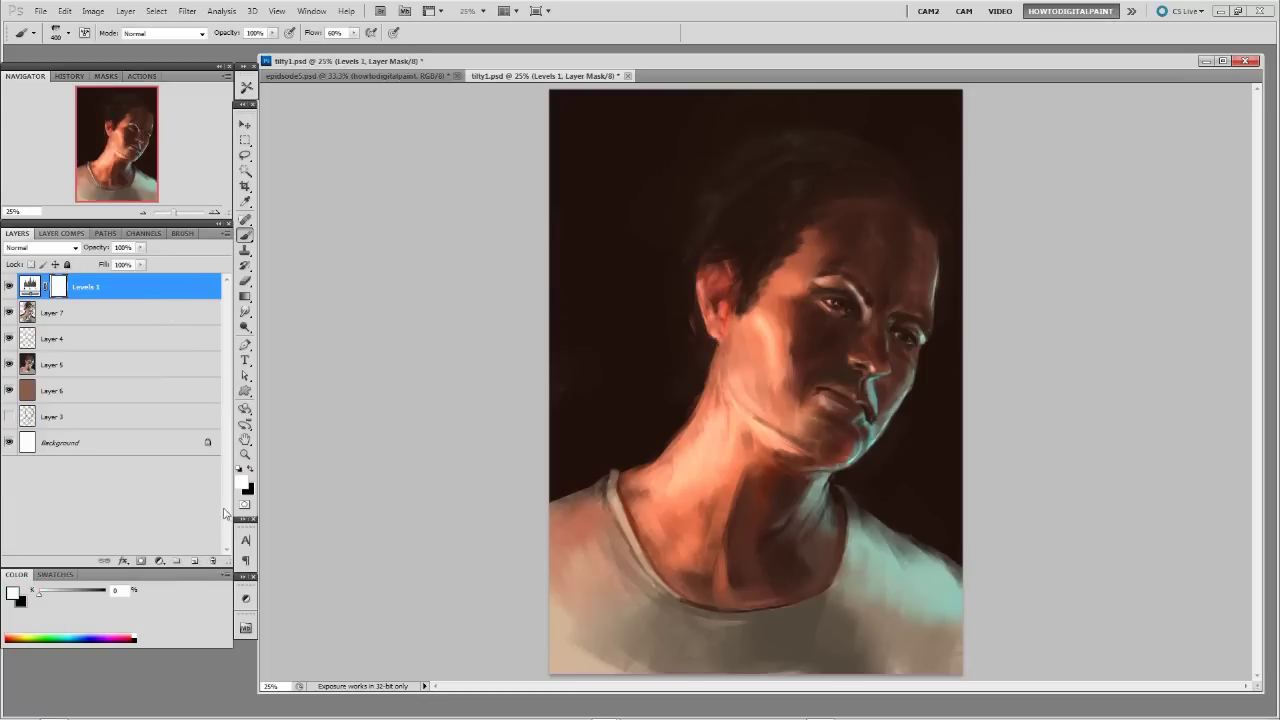
pyautogui.click(65, 314)
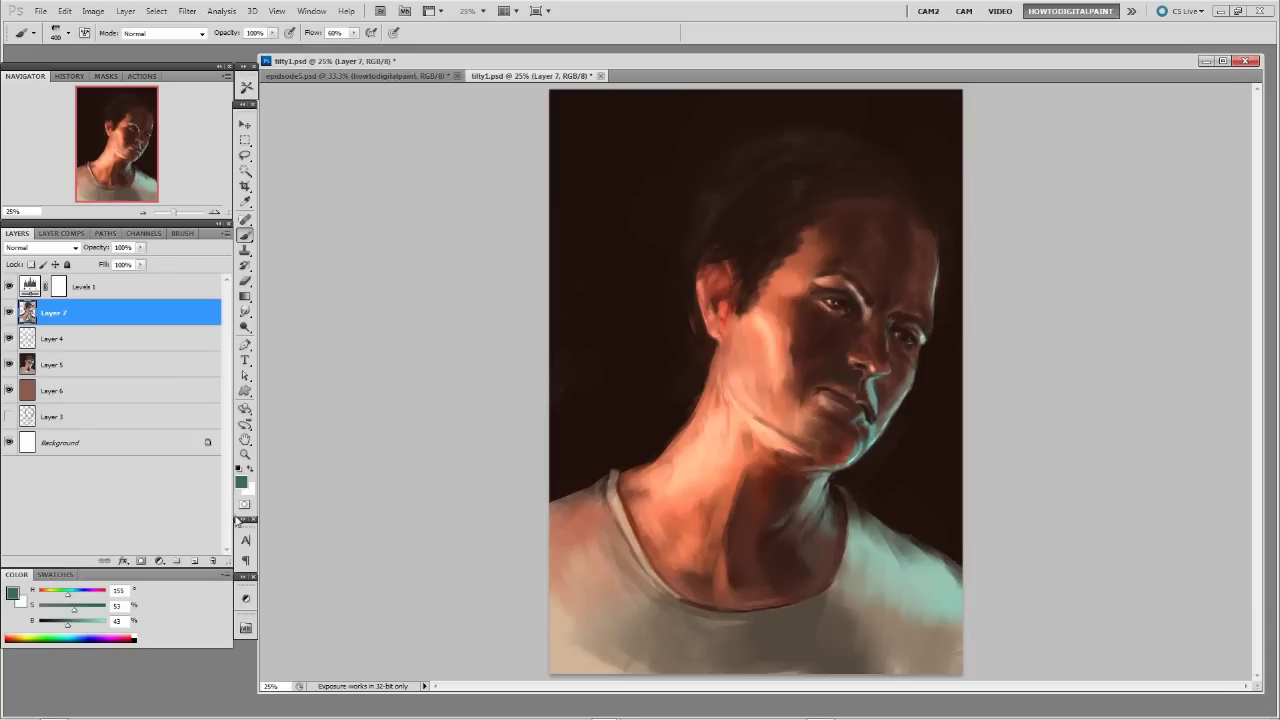
# Step: Add a new Layer 8 above Layer 7 and paint teal over the cheek, neck and ear
pyautogui.click(196, 561)
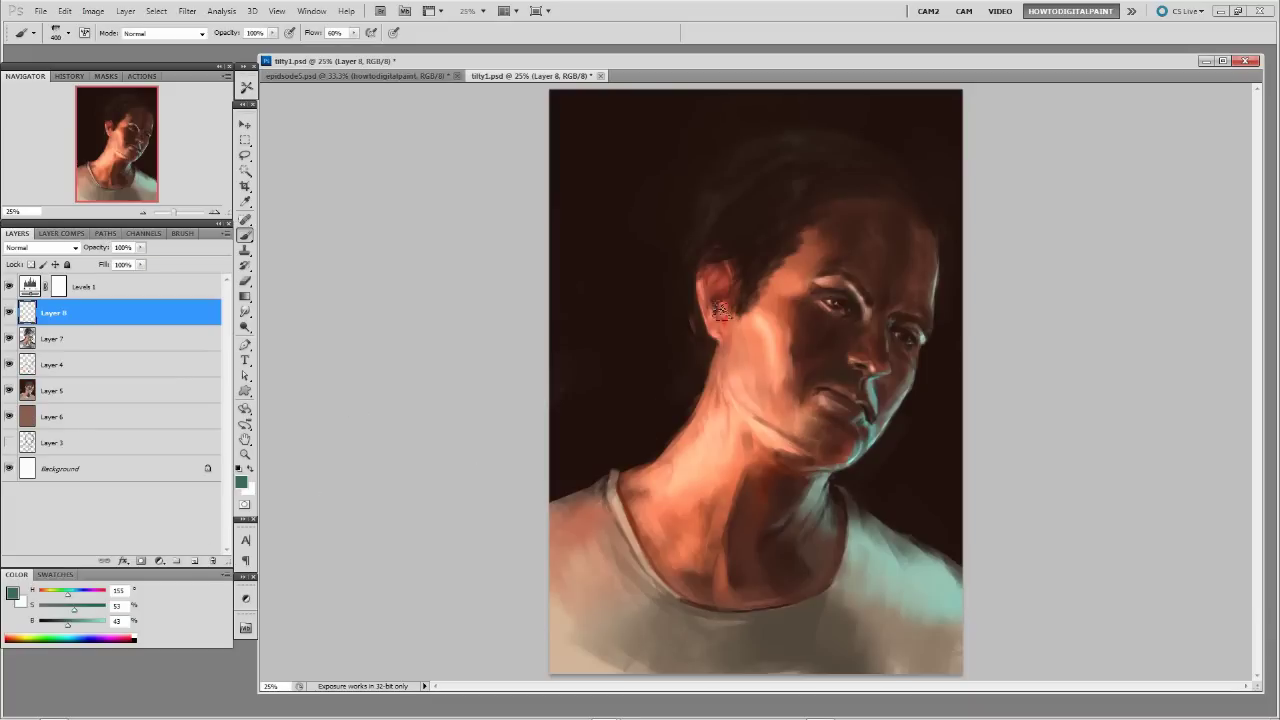
pyautogui.moveTo(742, 292)
pyautogui.mouseDown()
pyautogui.moveTo(753, 381)
pyautogui.moveTo(724, 331)
pyautogui.moveTo(758, 276)
pyautogui.moveTo(756, 320)
pyautogui.moveTo(806, 236)
pyautogui.mouseUp()
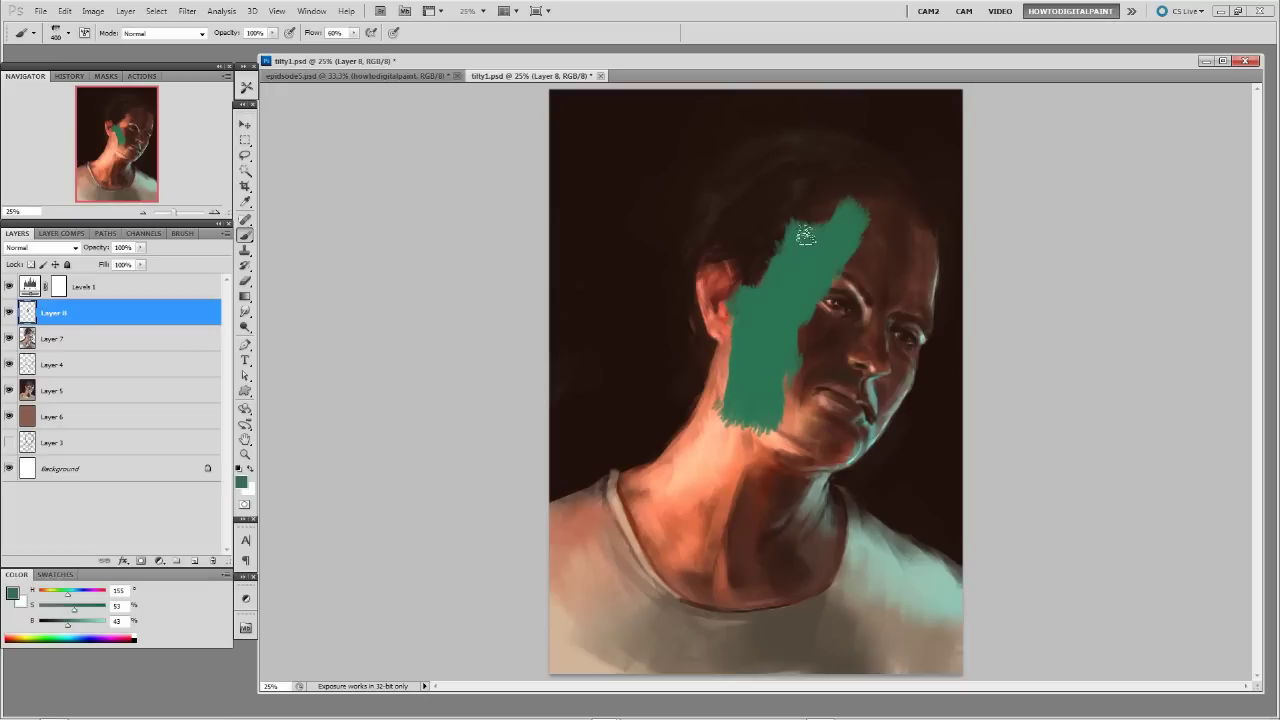
pyautogui.moveTo(753, 291)
pyautogui.mouseDown()
pyautogui.moveTo(716, 335)
pyautogui.moveTo(716, 373)
pyautogui.moveTo(751, 425)
pyautogui.moveTo(732, 418)
pyautogui.moveTo(690, 455)
pyautogui.moveTo(673, 436)
pyautogui.moveTo(658, 454)
pyautogui.moveTo(687, 421)
pyautogui.moveTo(620, 483)
pyautogui.moveTo(618, 469)
pyautogui.moveTo(634, 496)
pyautogui.moveTo(693, 498)
pyautogui.moveTo(668, 509)
pyautogui.moveTo(673, 488)
pyautogui.moveTo(634, 486)
pyautogui.mouseUp()
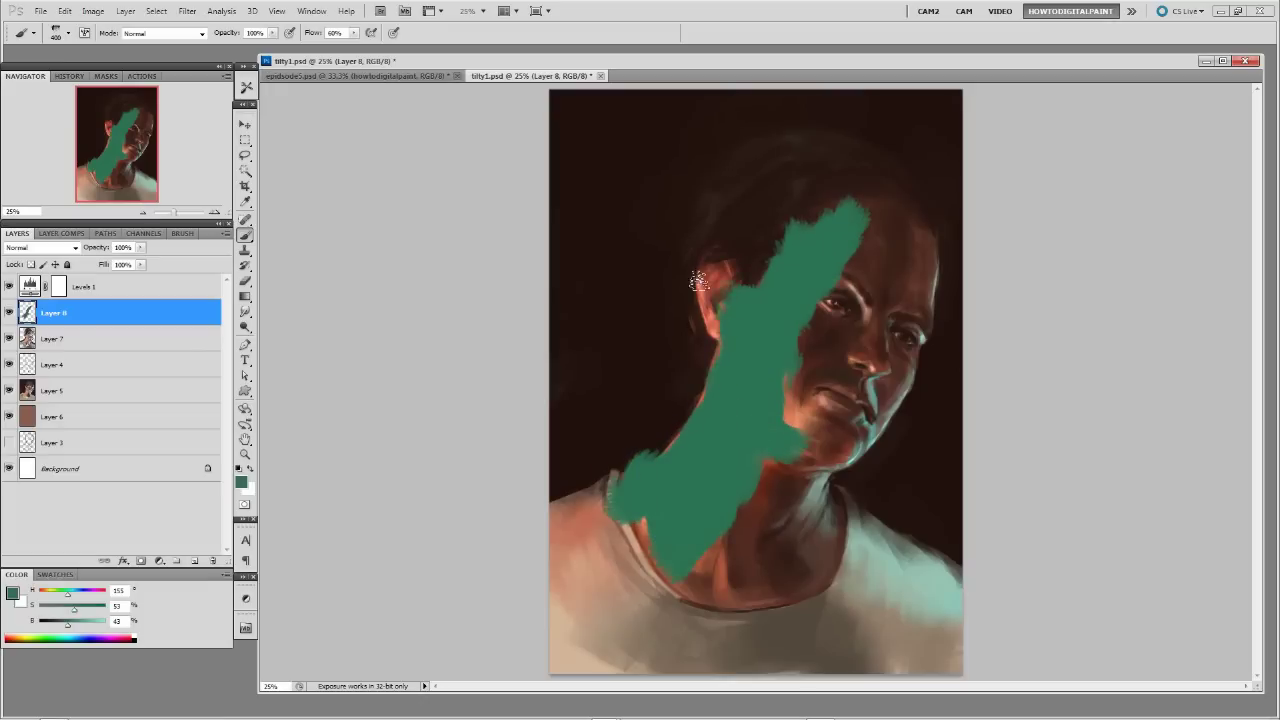
pyautogui.moveTo(698, 282); pyautogui.dragTo(688, 307)
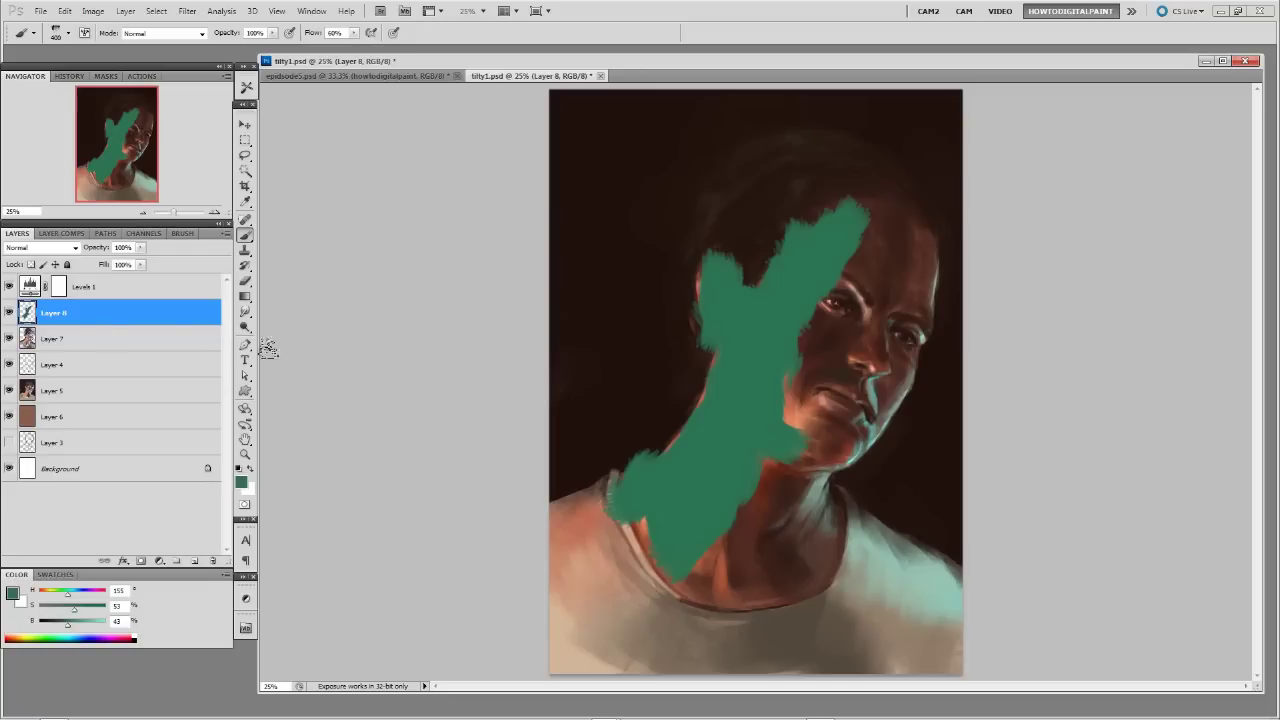
# Step: Lower Layer 8's opacity to 32%, then raise it to 80%
pyautogui.click(140, 247)
pyautogui.moveTo(146, 261); pyautogui.dragTo(94, 261)
pyautogui.click(198, 255)
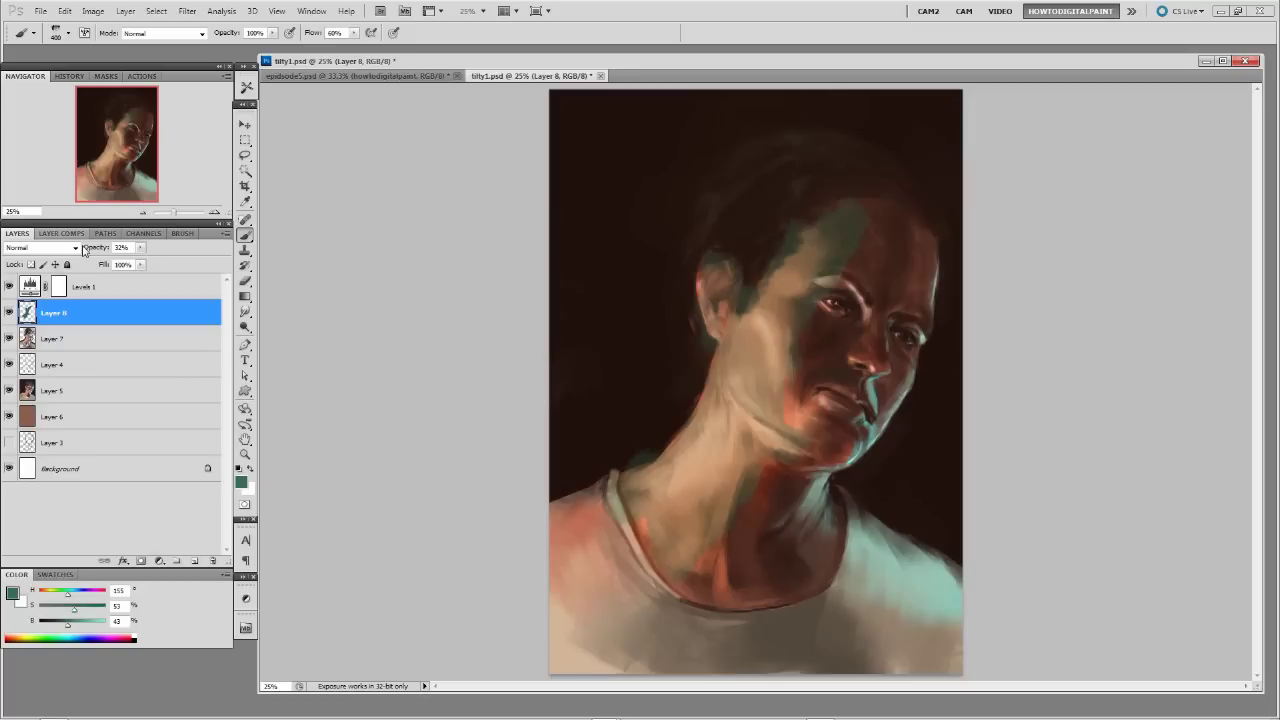
pyautogui.click(140, 247)
pyautogui.moveTo(143, 260); pyautogui.dragTo(190, 260)
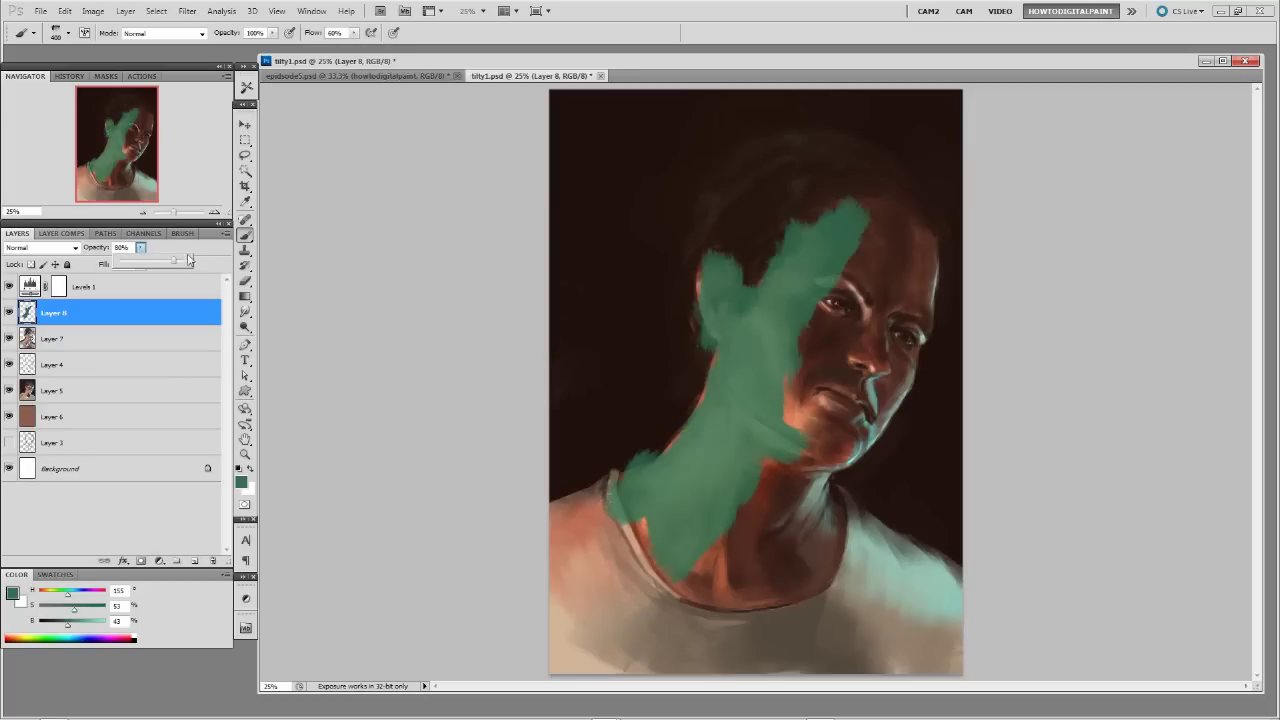
pyautogui.click(204, 257)
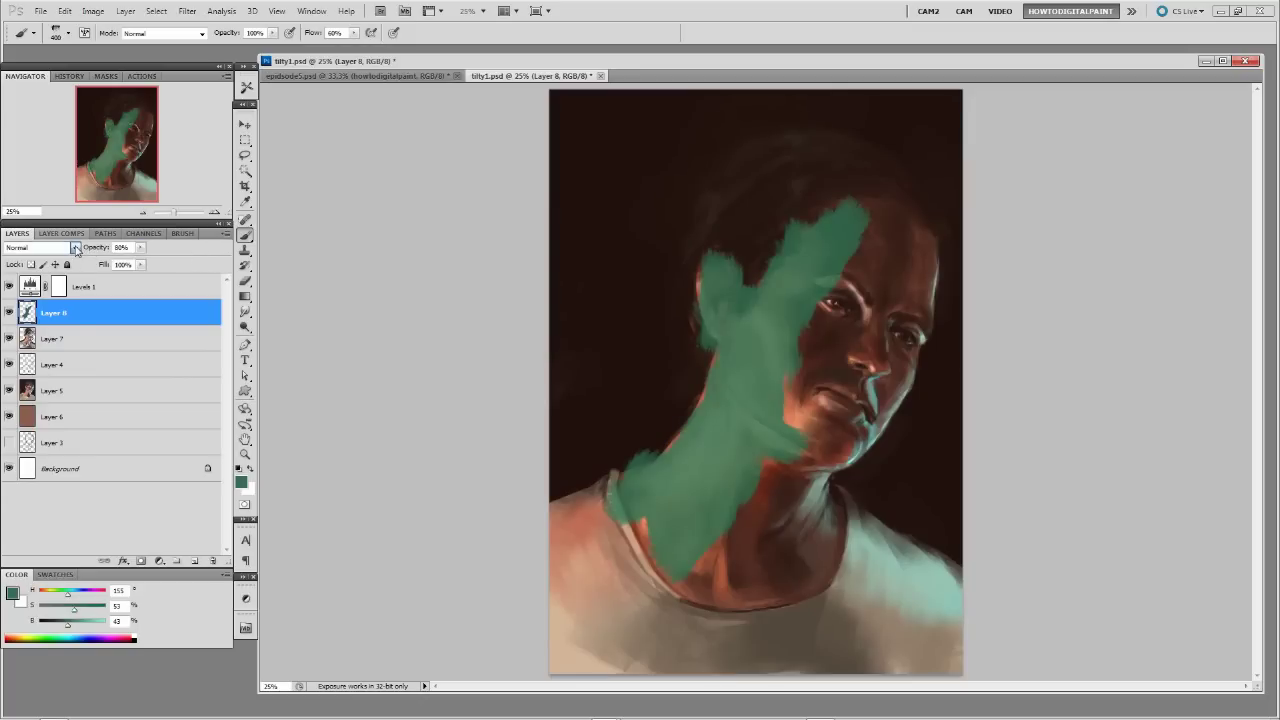
# Step: Try Overlay and Color blend modes on Layer 8, settling on Soft Light
pyautogui.click(75, 247)
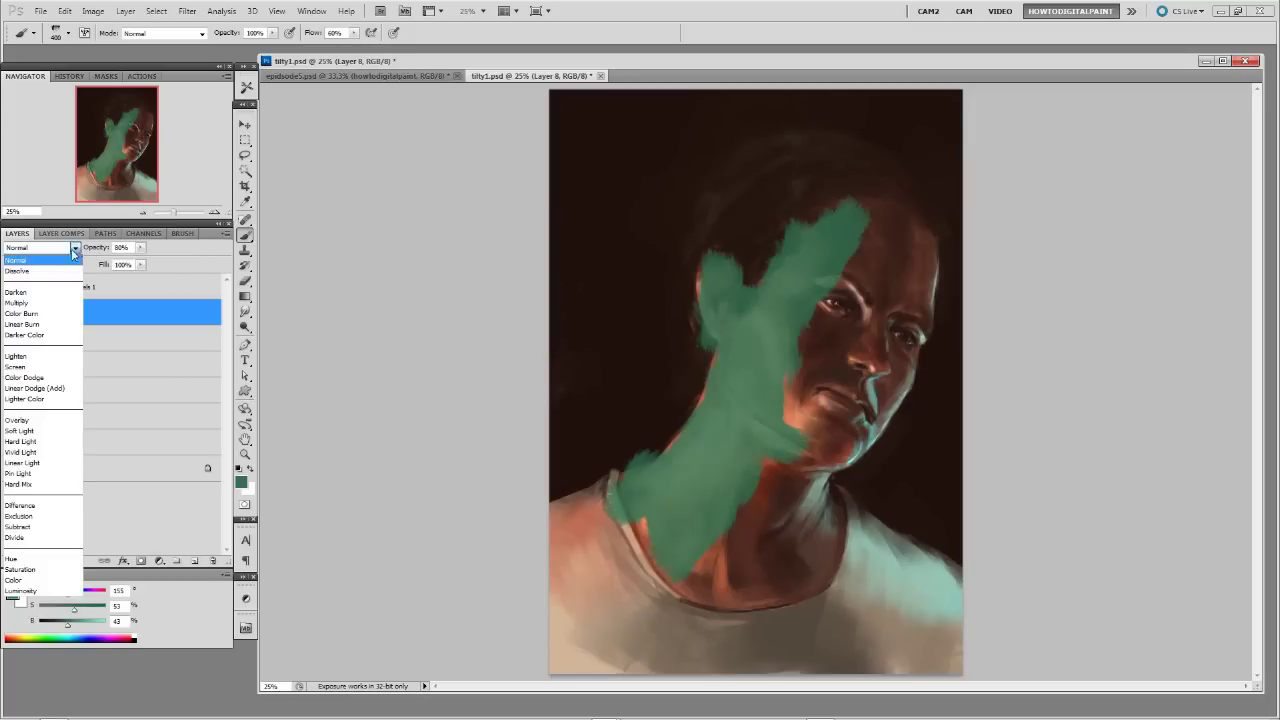
pyautogui.click(31, 424)
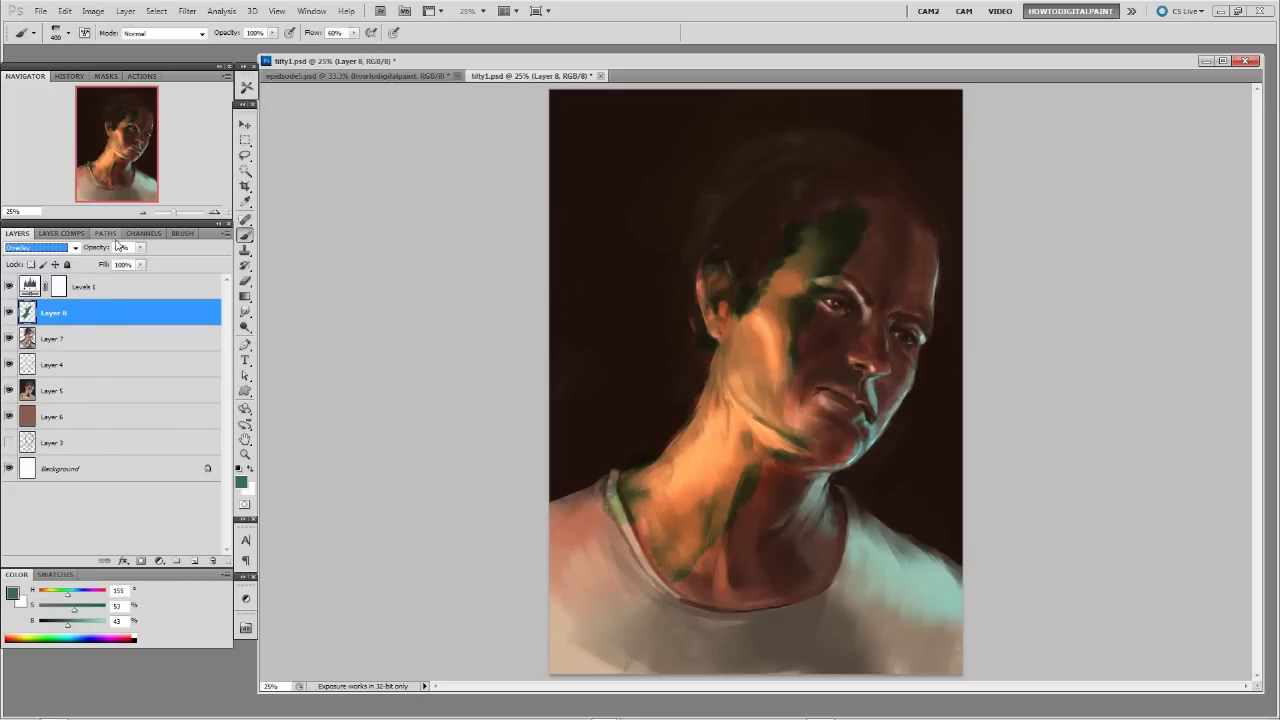
pyautogui.click(75, 247)
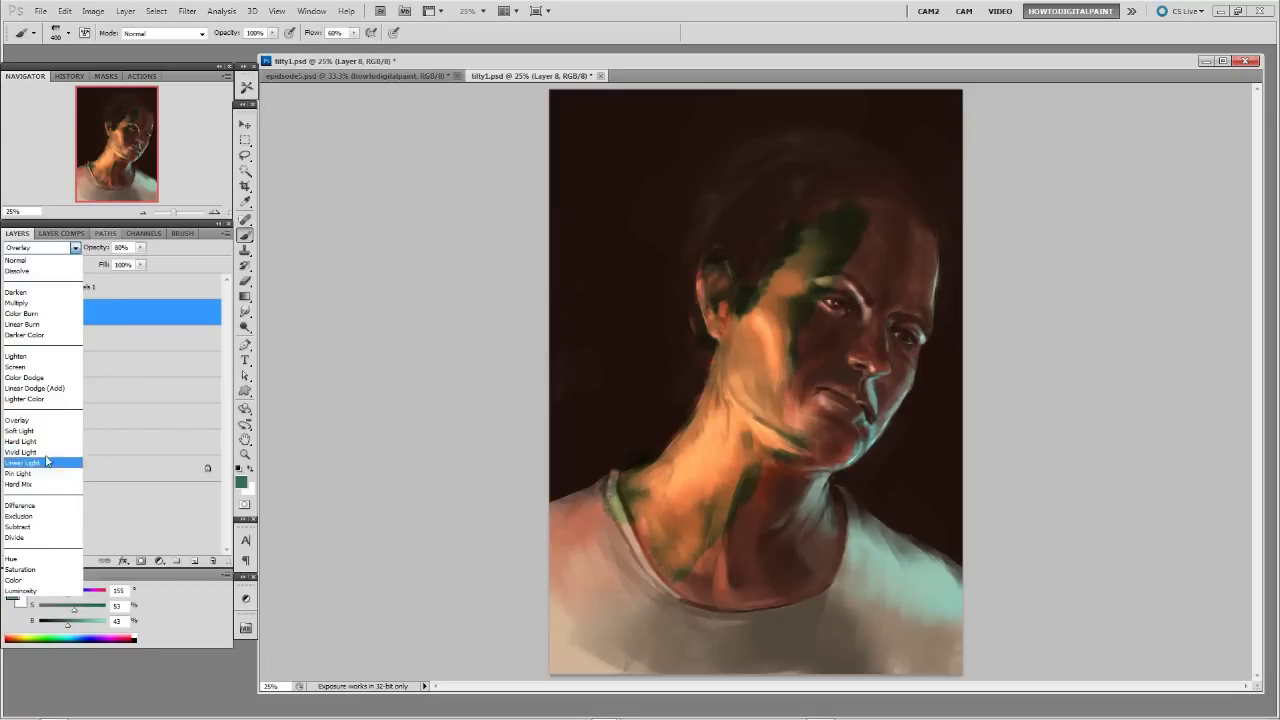
pyautogui.click(38, 580)
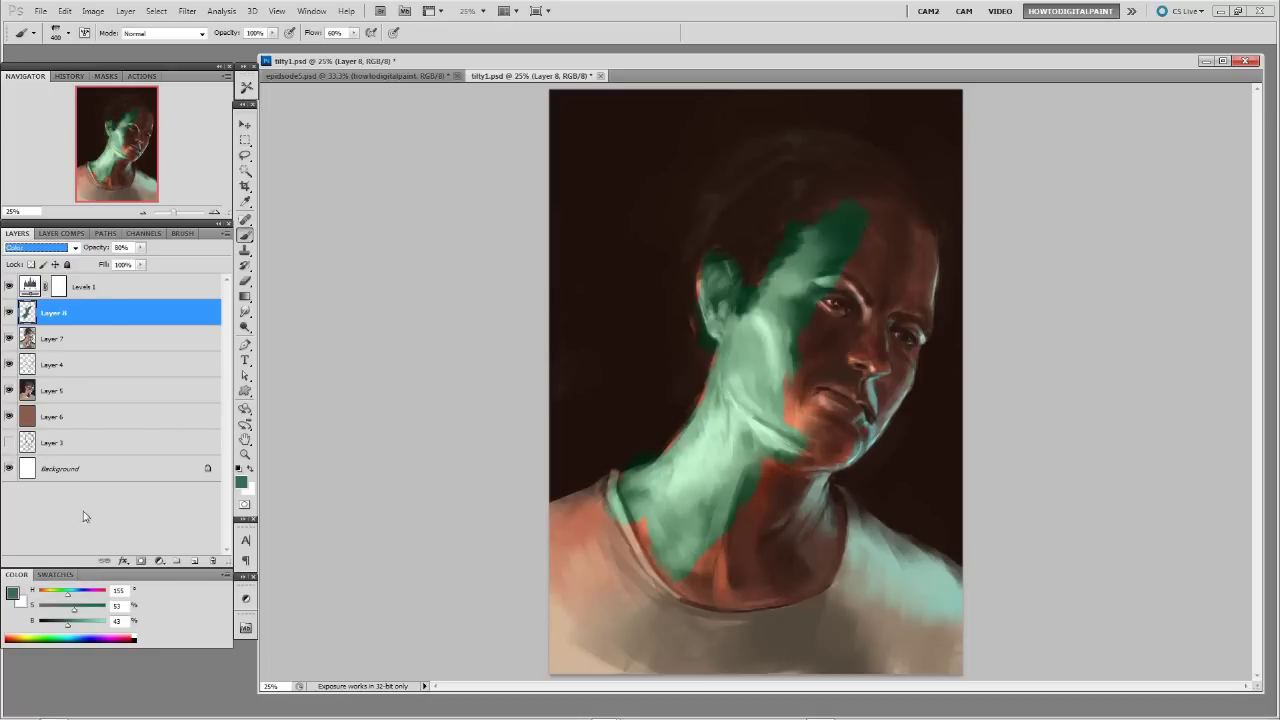
pyautogui.click(75, 247)
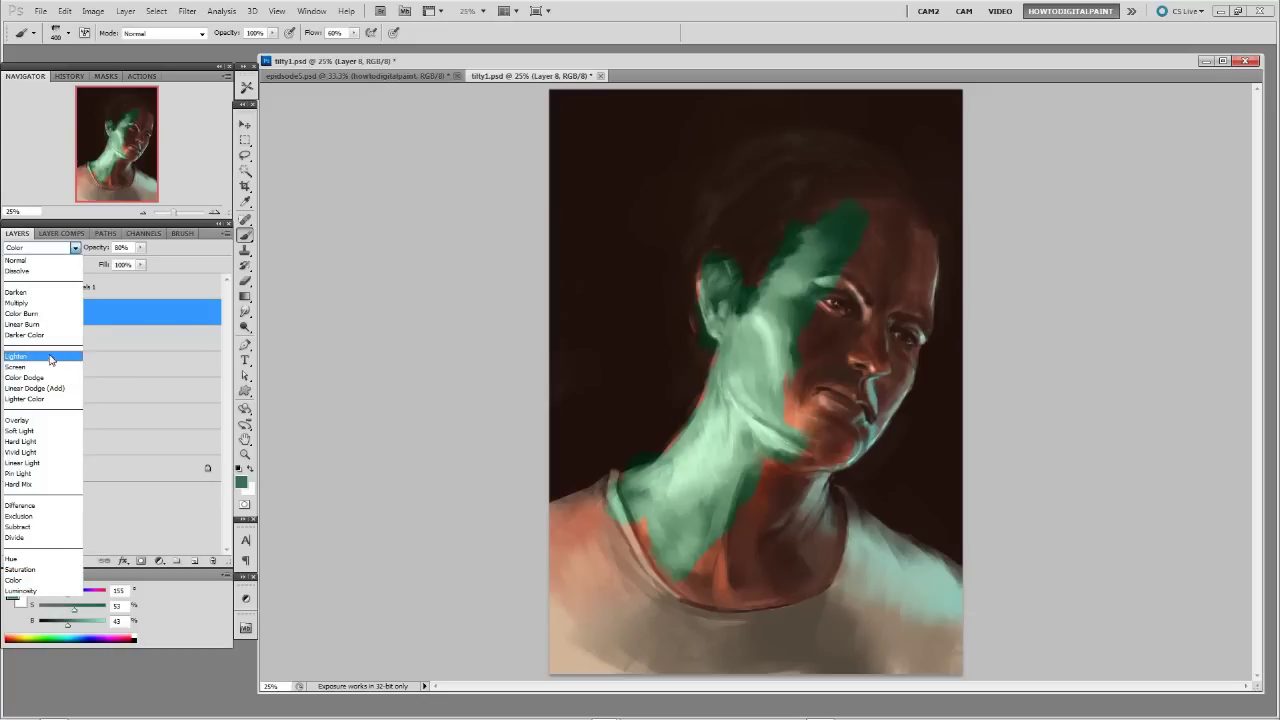
pyautogui.click(45, 432)
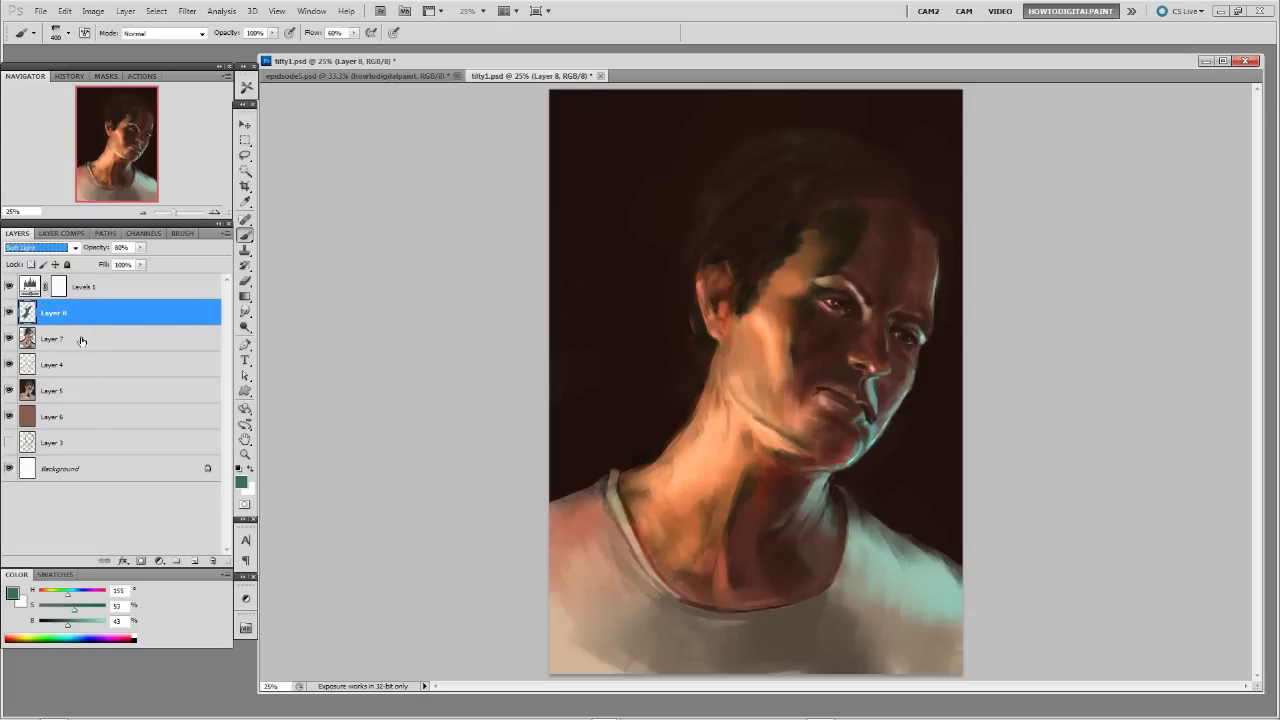
pyautogui.click(76, 248)
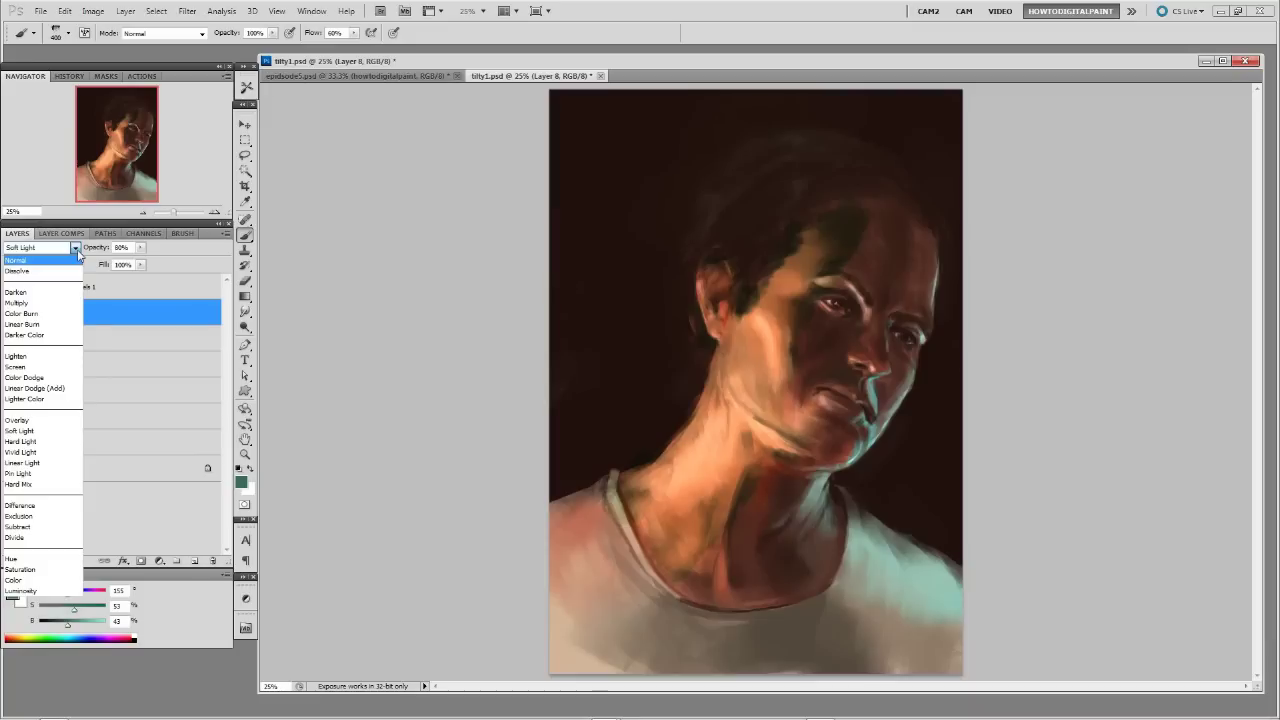
pyautogui.click(76, 250)
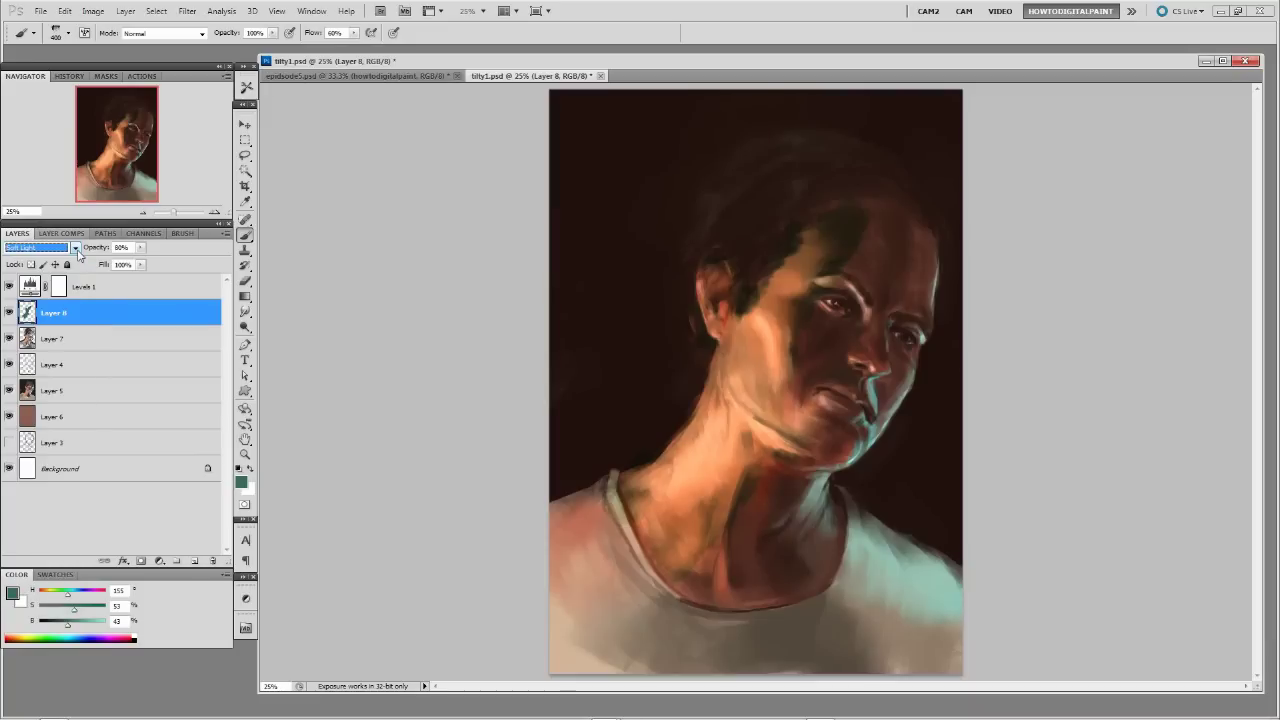
pyautogui.click(76, 250)
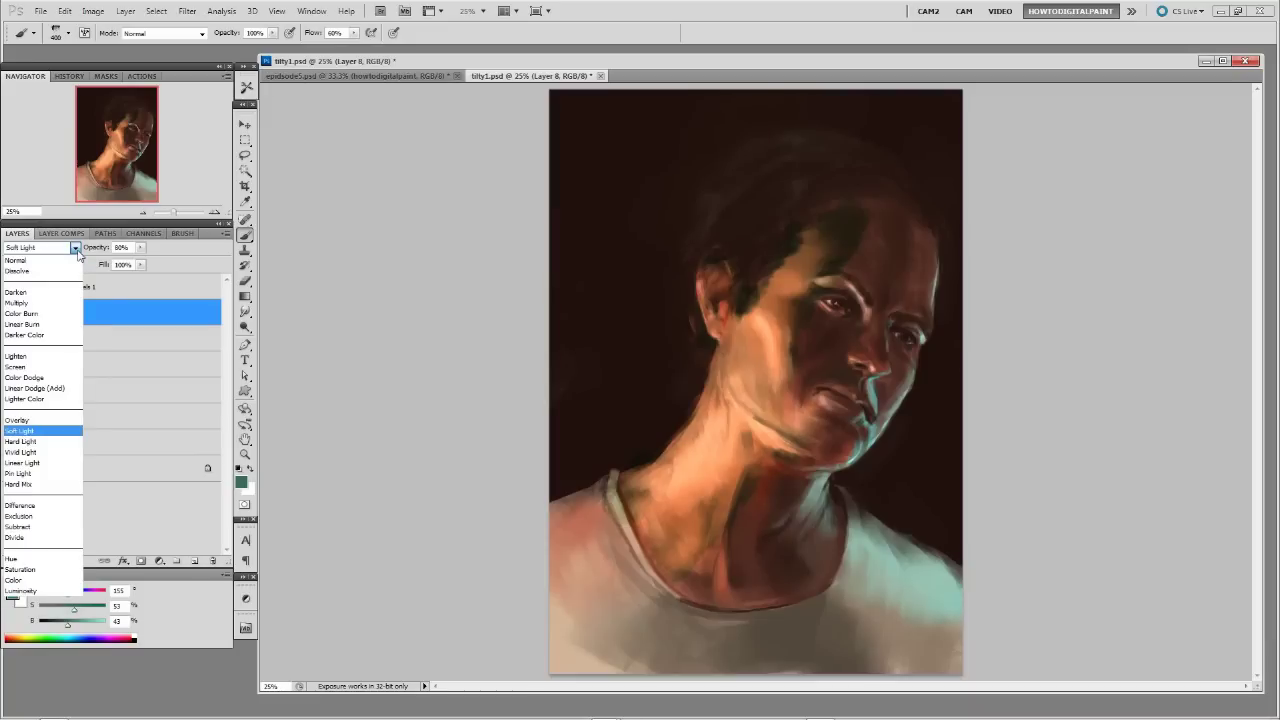
pyautogui.click(76, 250)
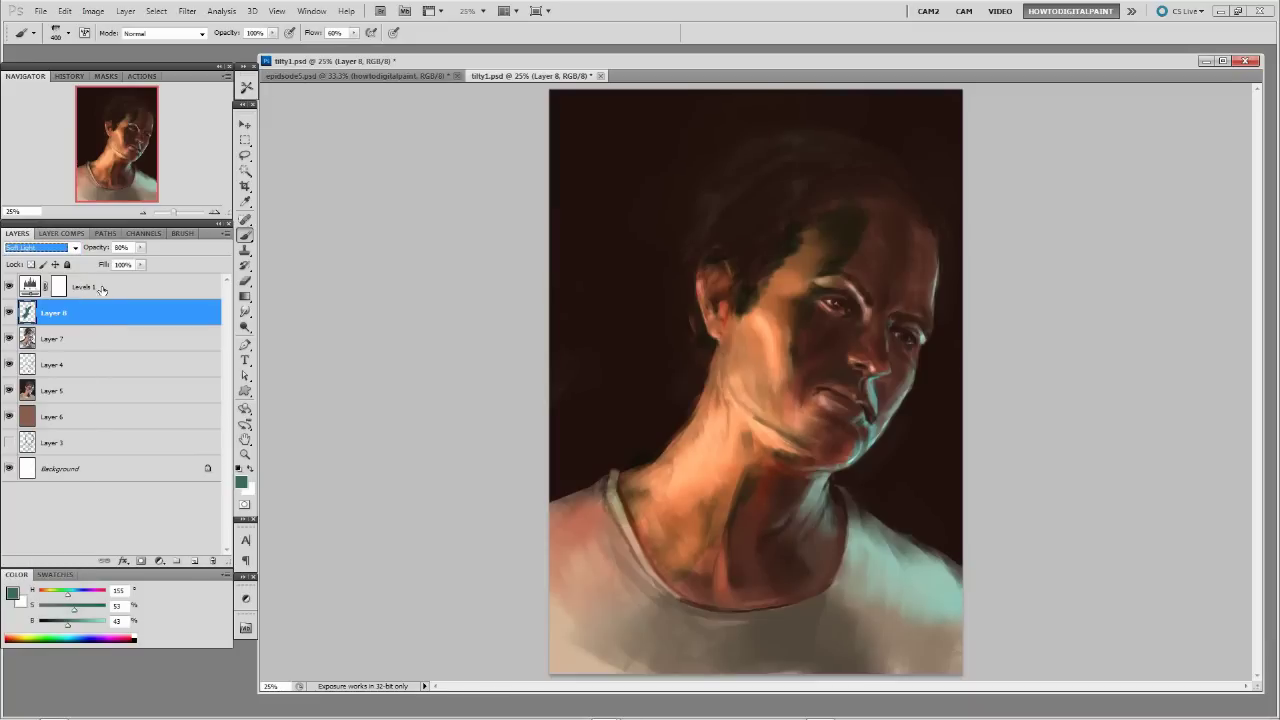
# Step: Delete the teal Soft Light Layer 8 with the trash icon
pyautogui.click(212, 561)
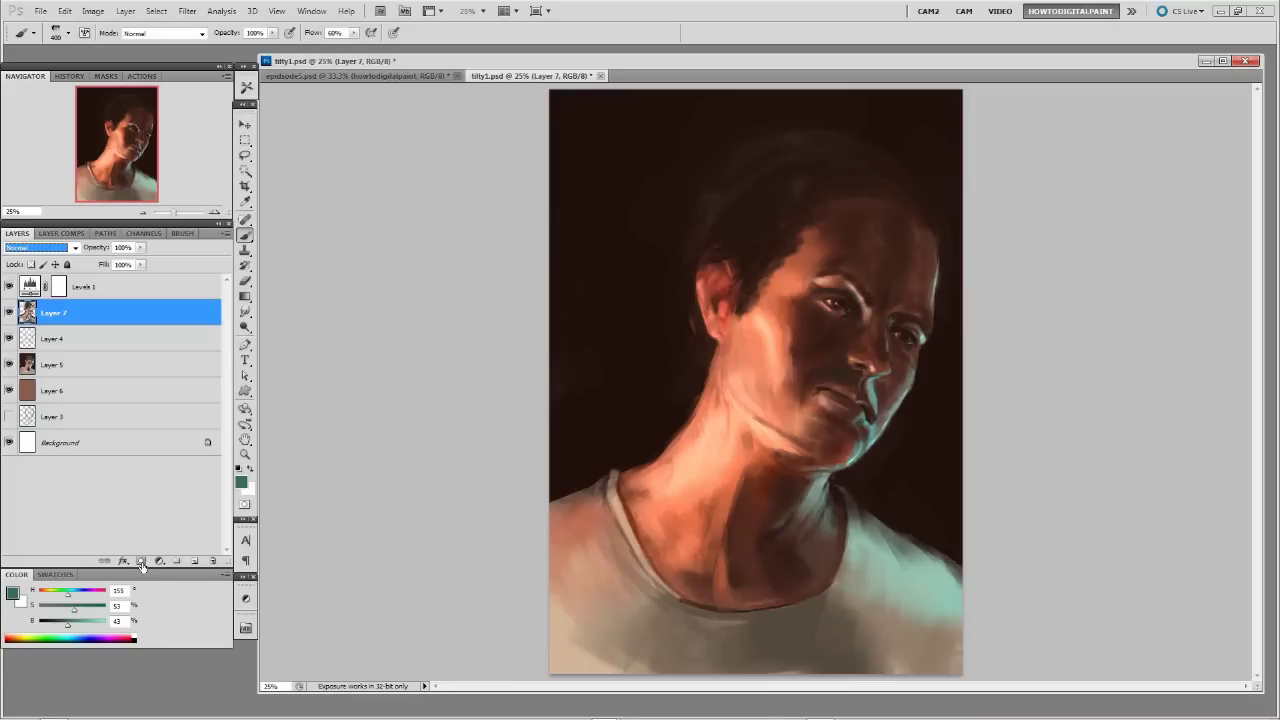
pyautogui.click(141, 561)
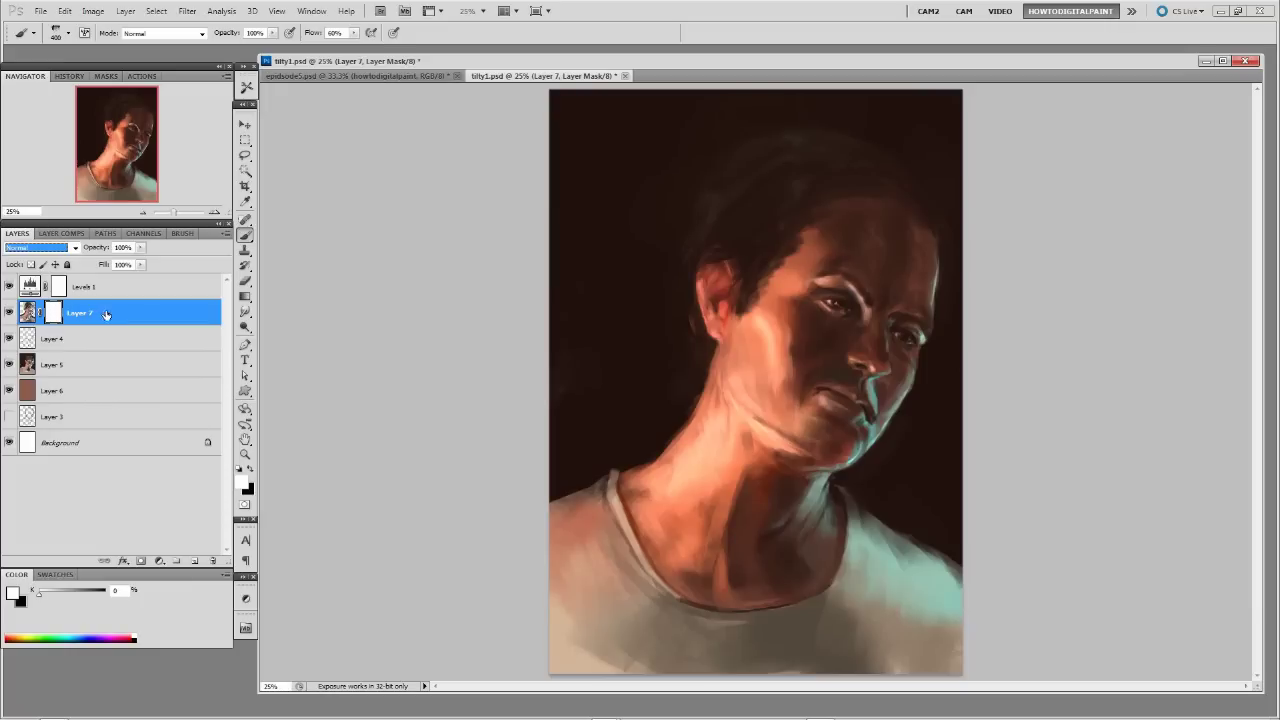
pyautogui.click(30, 312)
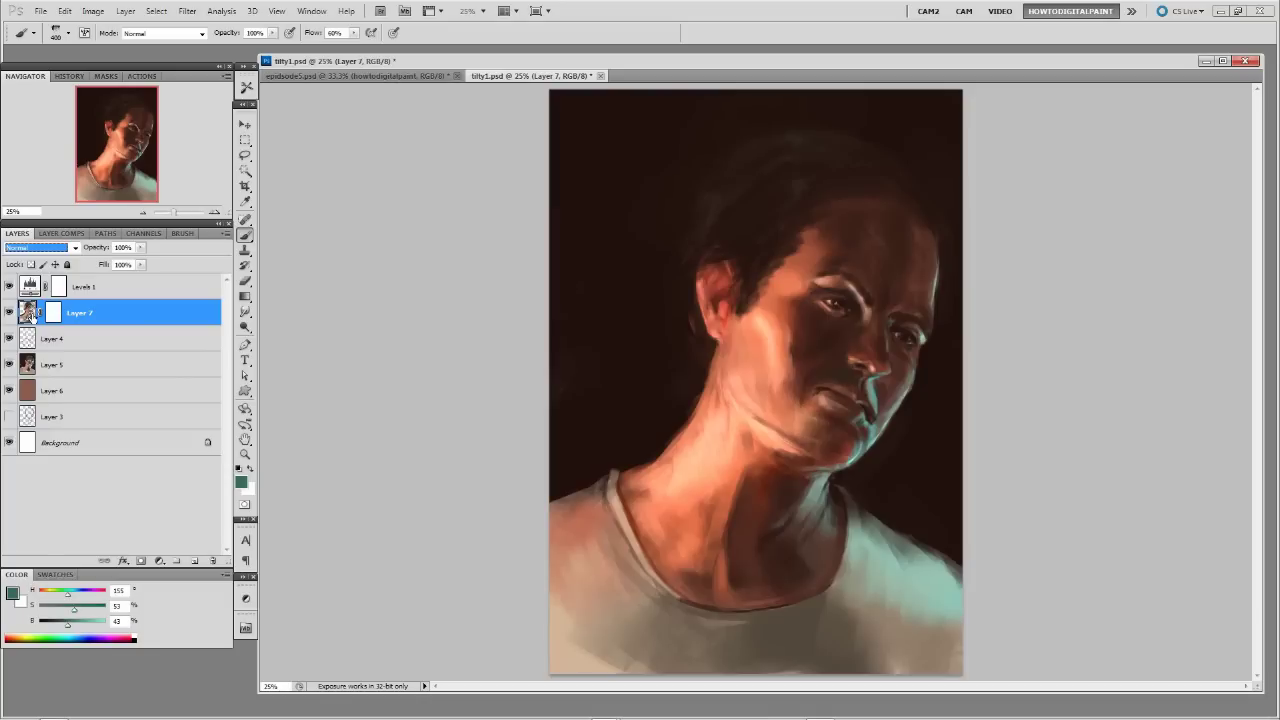
pyautogui.click(54, 313)
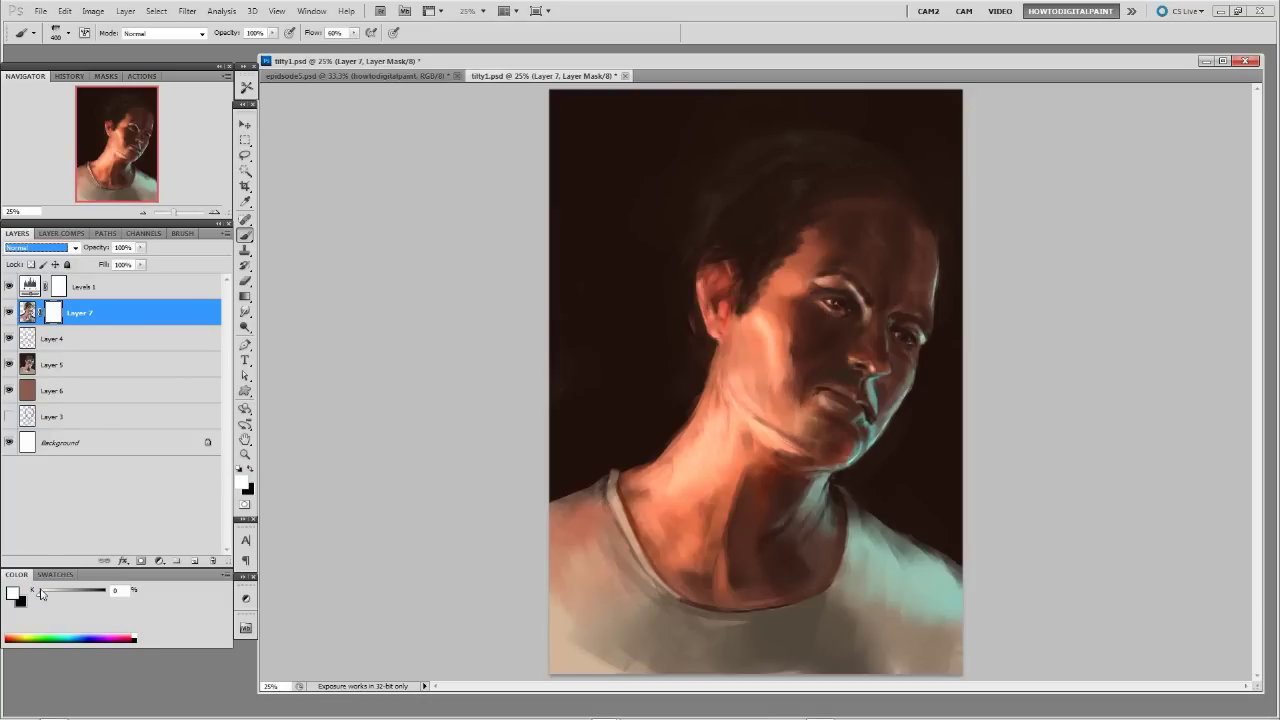
pyautogui.moveTo(42, 595); pyautogui.dragTo(155, 588)
pyautogui.moveTo(766, 329); pyautogui.dragTo(778, 432)
pyautogui.moveTo(712, 345); pyautogui.dragTo(697, 459)
pyautogui.moveTo(799, 325); pyautogui.dragTo(797, 376)
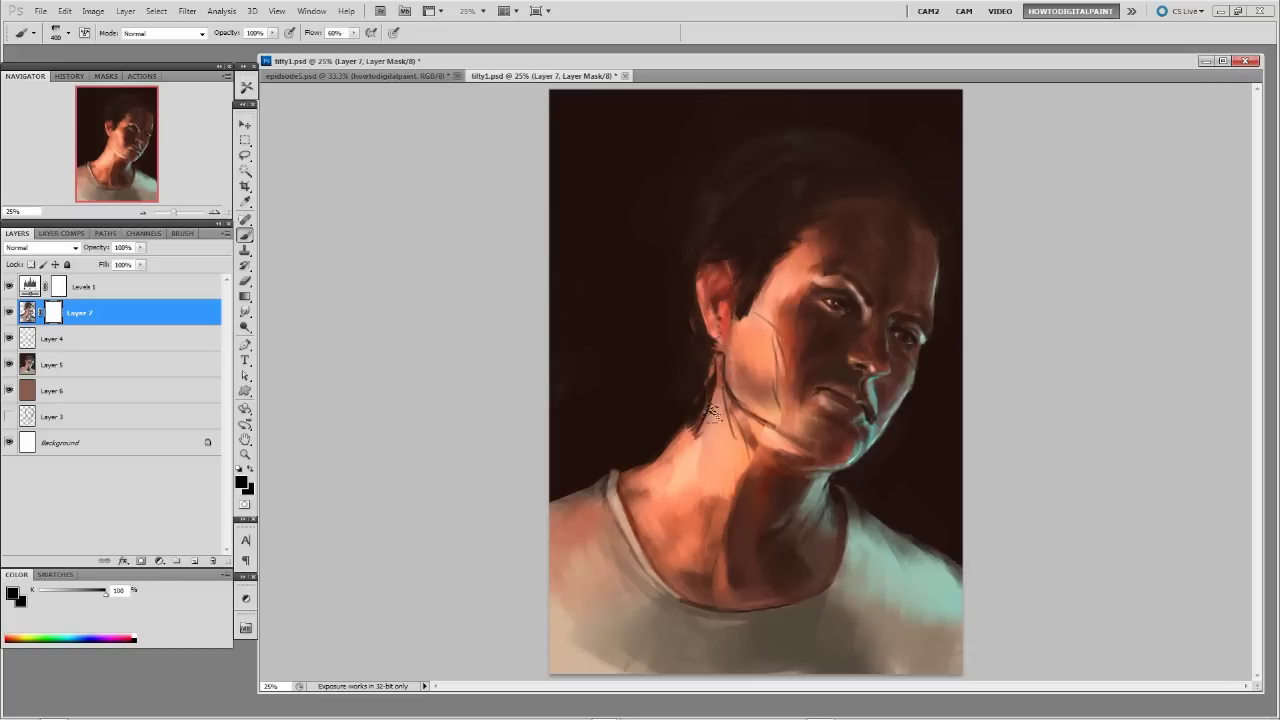
pyautogui.moveTo(686, 468); pyautogui.dragTo(703, 392)
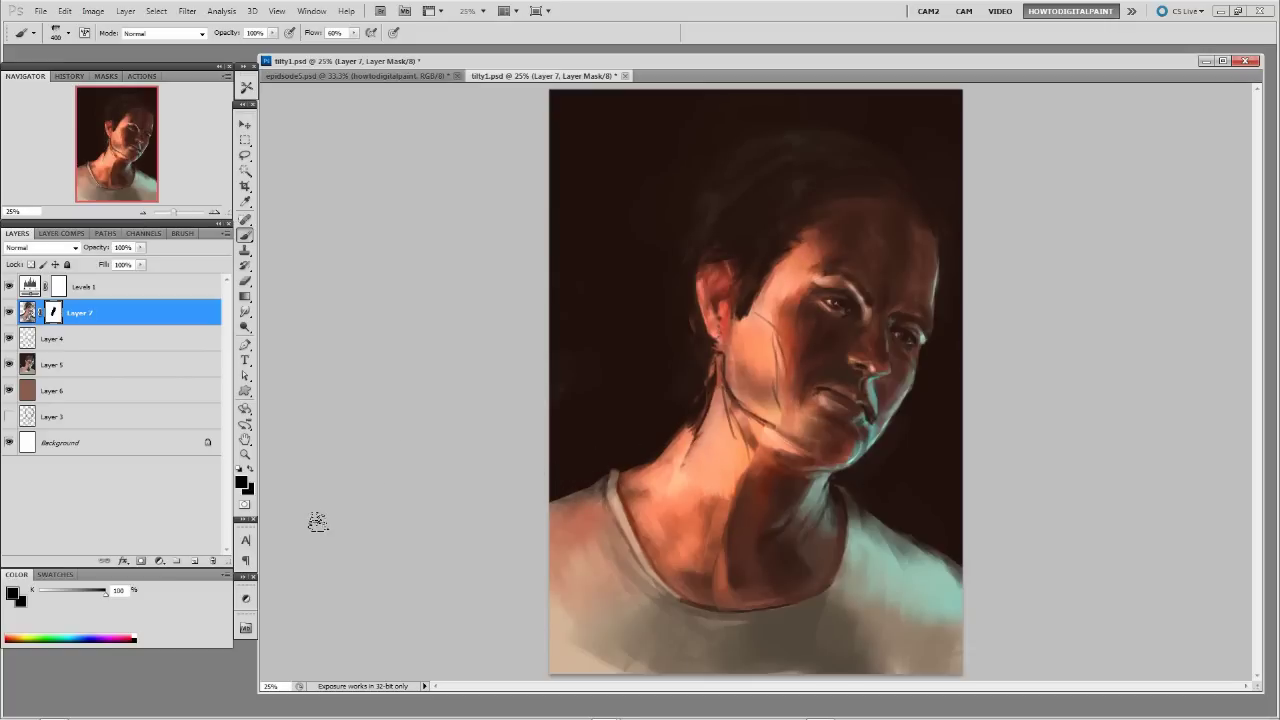
pyautogui.press('x')
pyautogui.moveTo(748, 305)
pyautogui.mouseDown()
pyautogui.moveTo(697, 430)
pyautogui.moveTo(724, 322)
pyautogui.moveTo(719, 409)
pyautogui.moveTo(750, 361)
pyautogui.moveTo(757, 304)
pyautogui.moveTo(707, 473)
pyautogui.mouseUp()
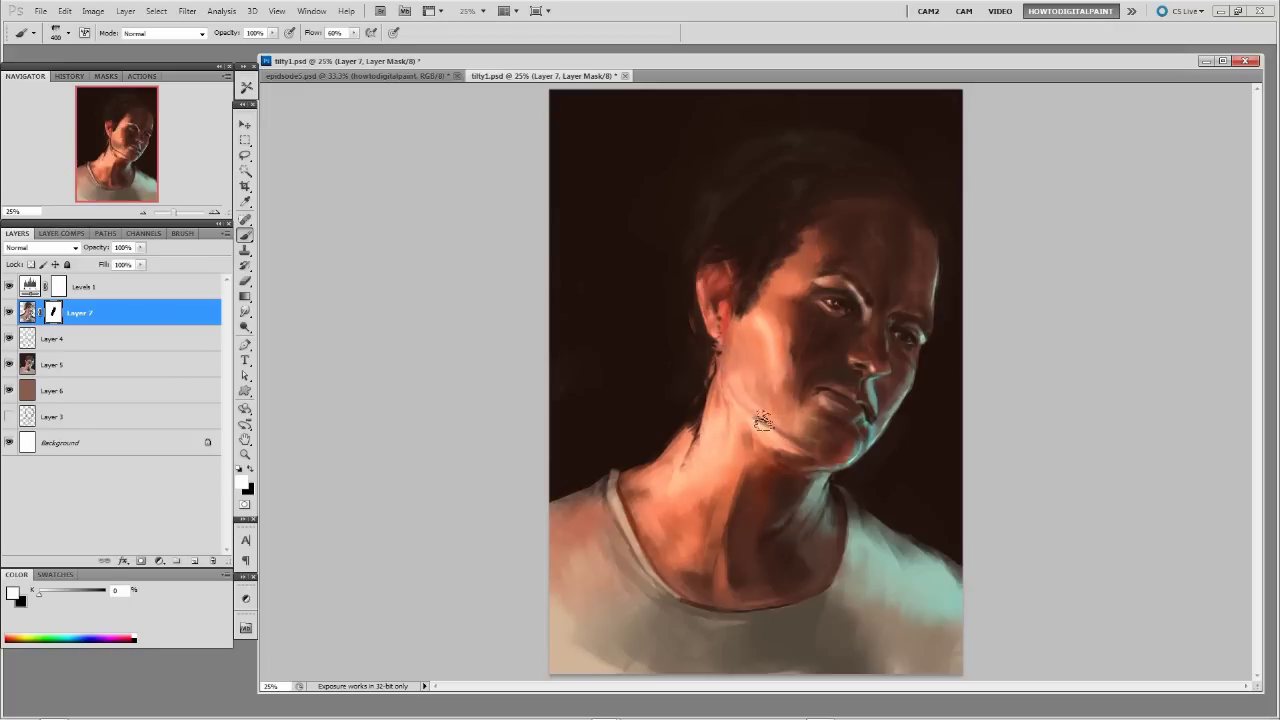
pyautogui.moveTo(692, 404); pyautogui.dragTo(690, 470)
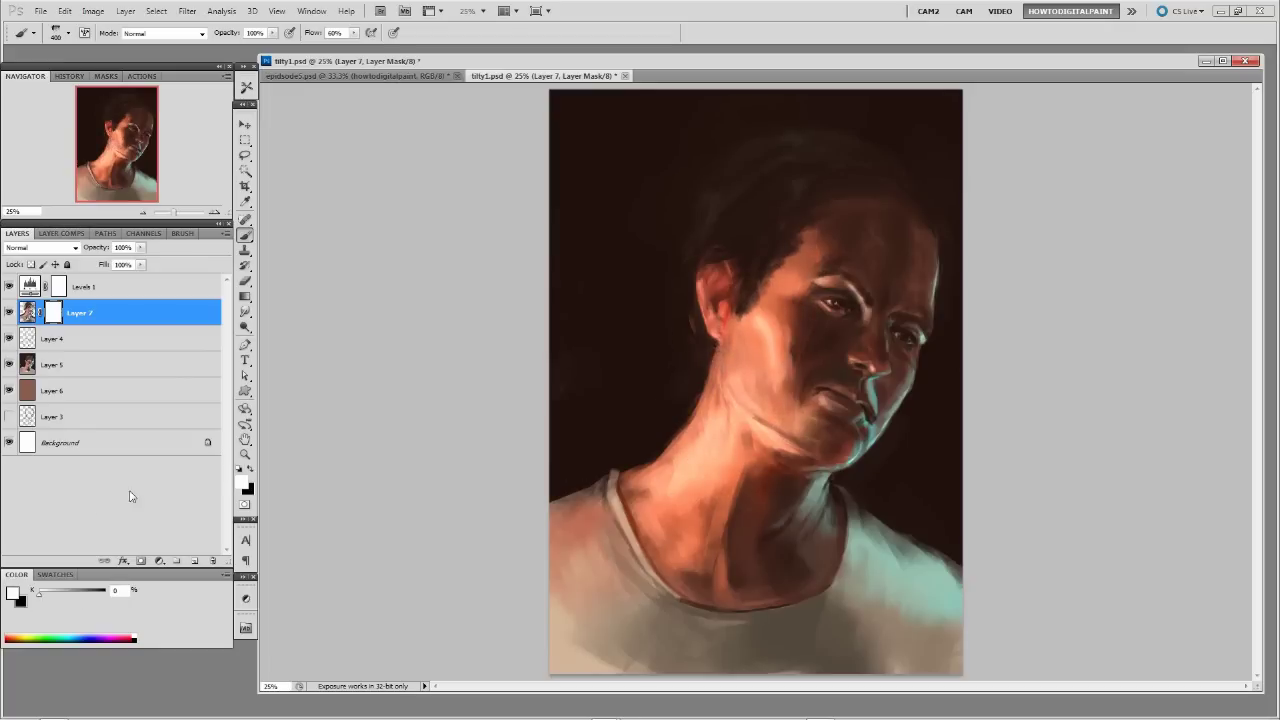
pyautogui.moveTo(39, 596); pyautogui.dragTo(84, 594)
pyautogui.moveTo(729, 336); pyautogui.dragTo(768, 440)
pyautogui.moveTo(760, 276)
pyautogui.mouseDown()
pyautogui.moveTo(697, 450)
pyautogui.moveTo(666, 491)
pyautogui.moveTo(641, 466)
pyautogui.moveTo(630, 530)
pyautogui.mouseUp()
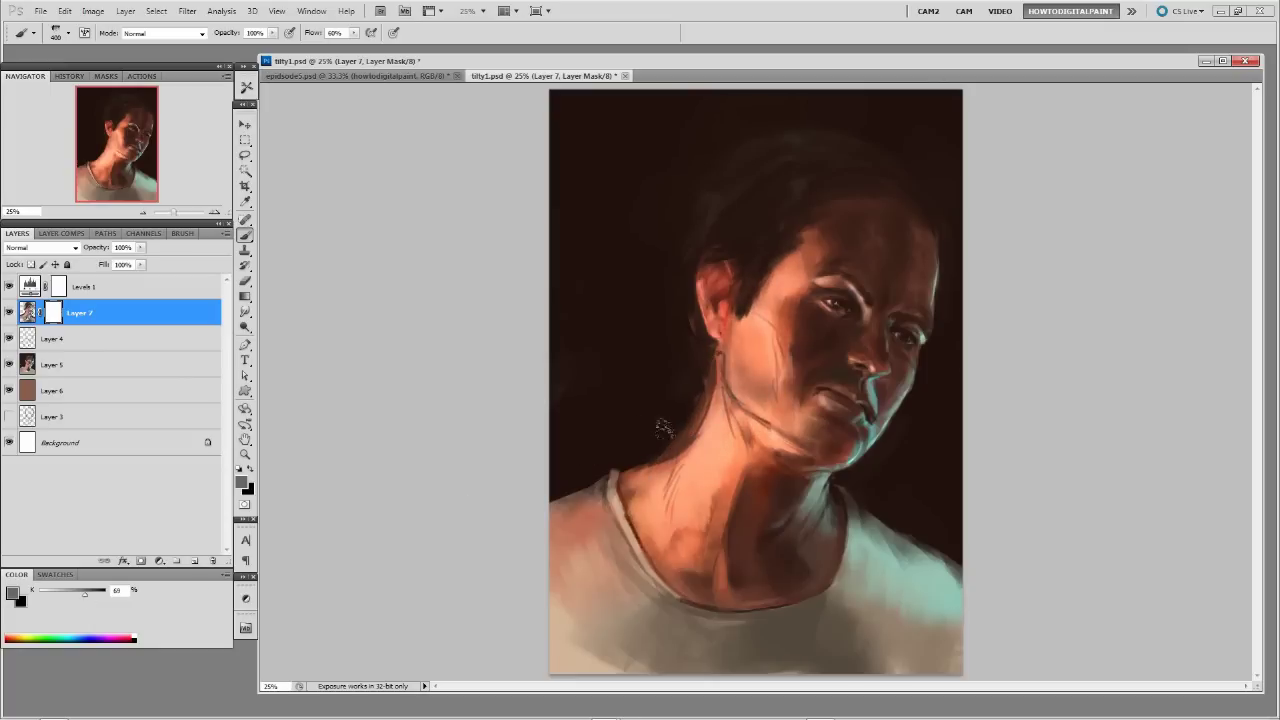
pyautogui.click(60, 594)
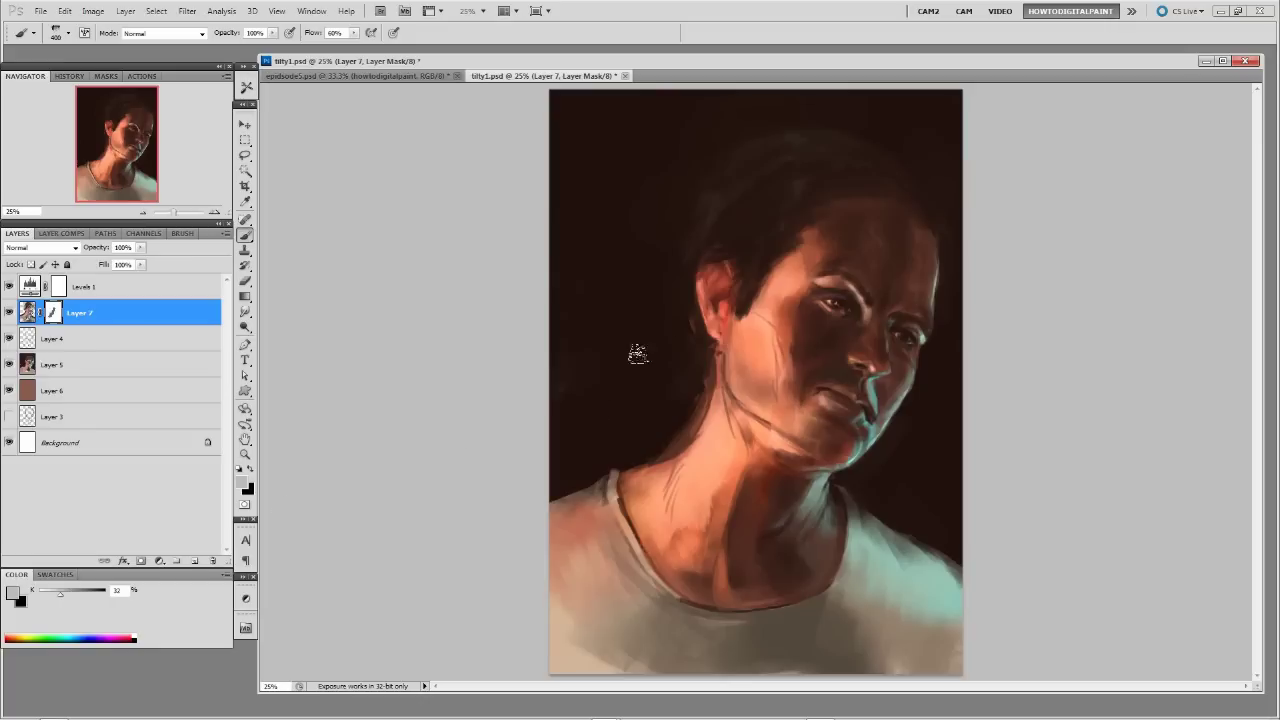
pyautogui.moveTo(700, 320)
pyautogui.mouseDown()
pyautogui.moveTo(650, 458)
pyautogui.moveTo(749, 286)
pyautogui.mouseUp()
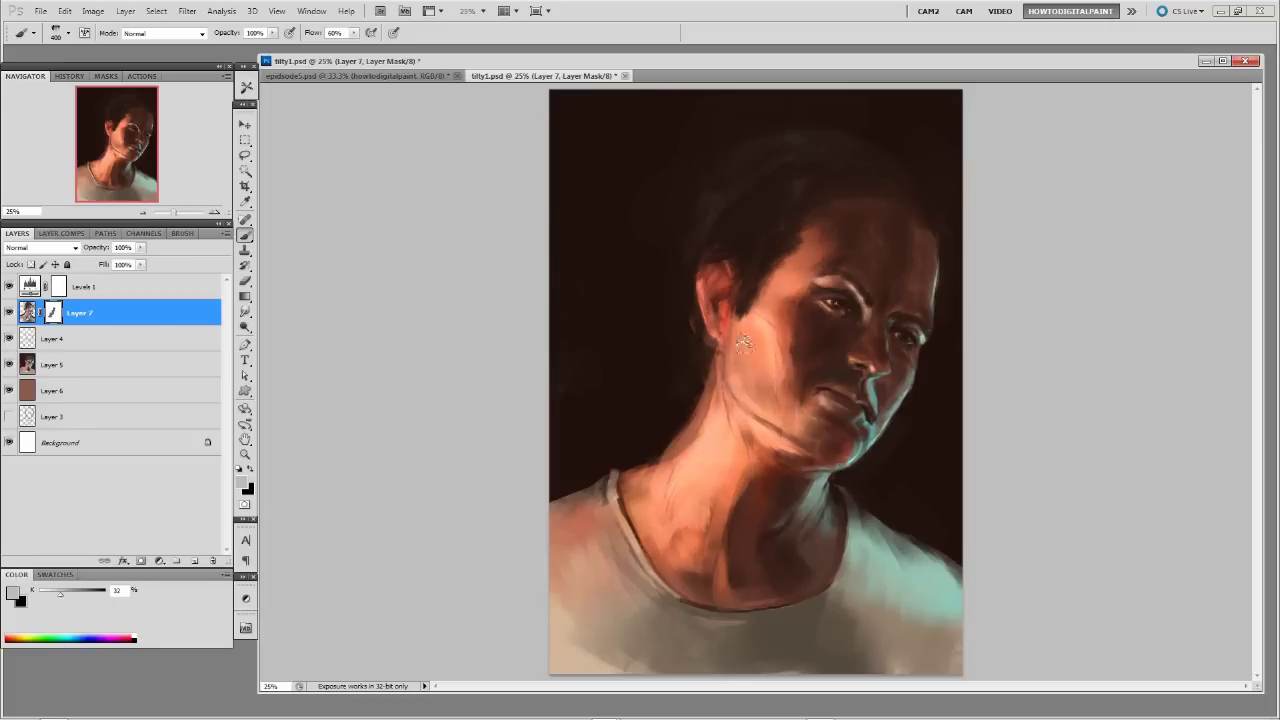
pyautogui.moveTo(640, 492); pyautogui.dragTo(628, 532)
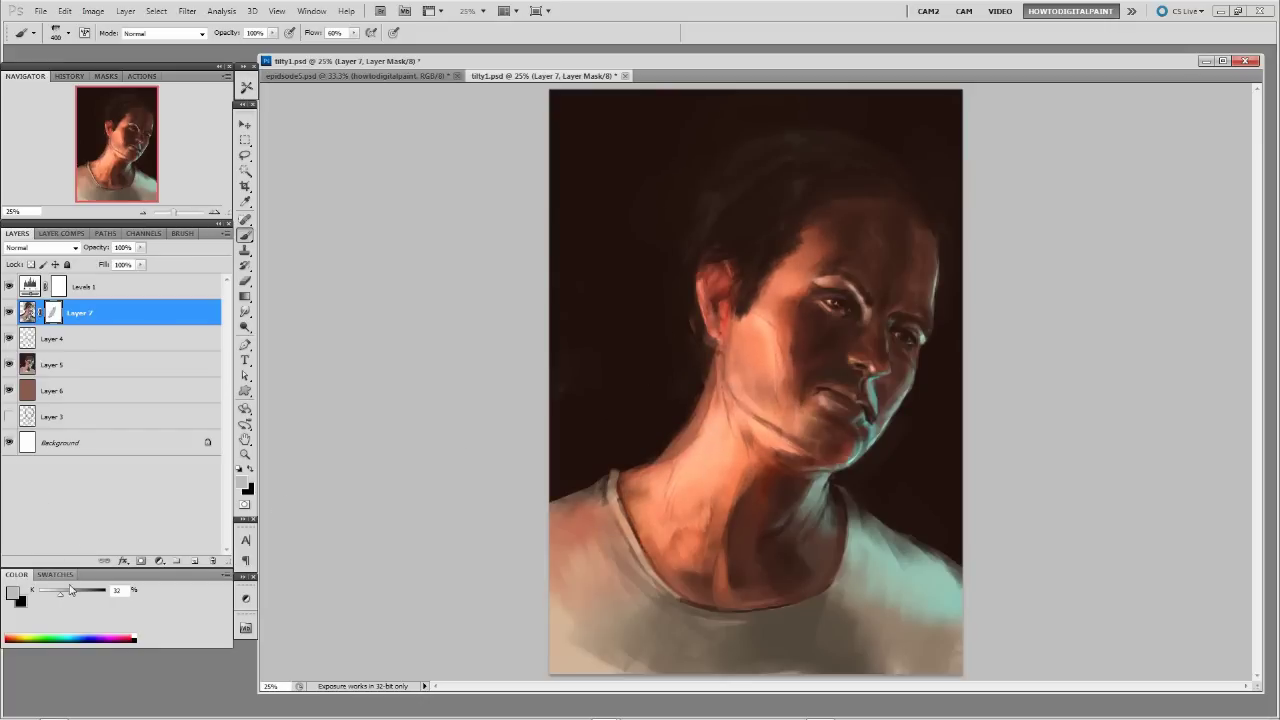
pyautogui.moveTo(66, 600); pyautogui.dragTo(38, 594)
pyautogui.moveTo(780, 340); pyautogui.dragTo(735, 272)
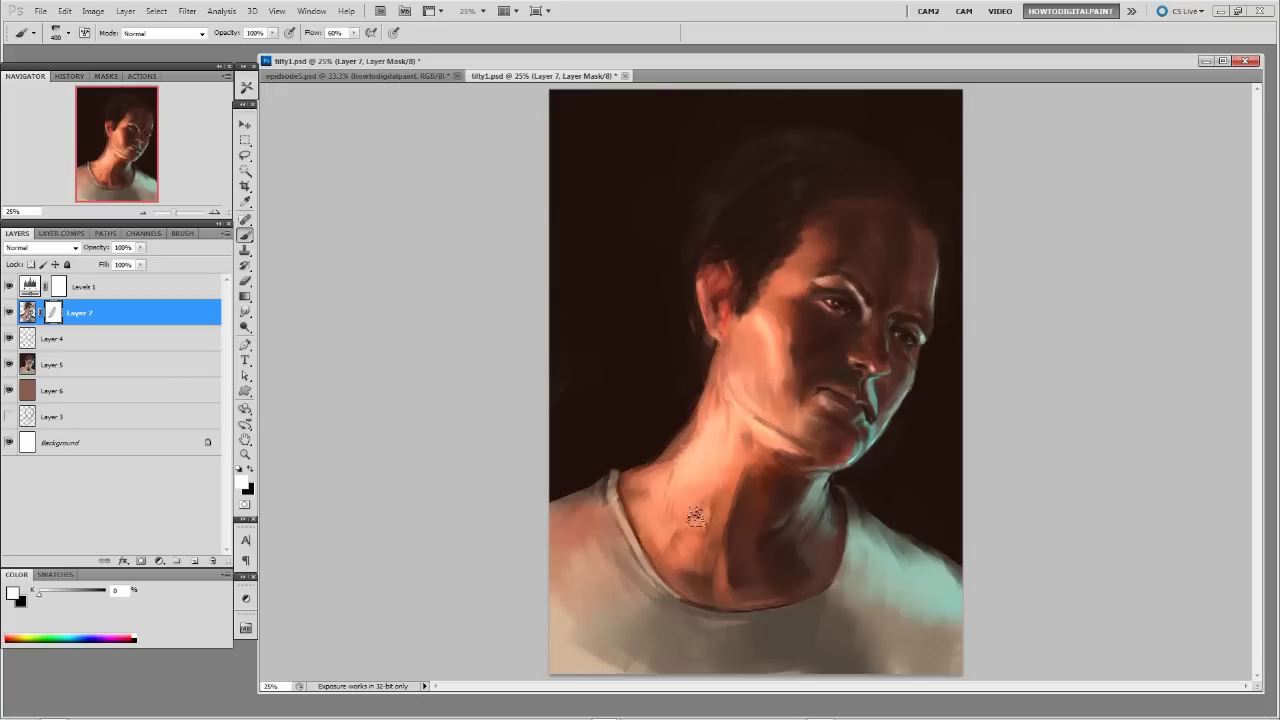
pyautogui.moveTo(686, 503)
pyautogui.mouseDown()
pyautogui.moveTo(657, 410)
pyautogui.moveTo(630, 508)
pyautogui.moveTo(741, 373)
pyautogui.moveTo(781, 405)
pyautogui.moveTo(739, 416)
pyautogui.mouseUp()
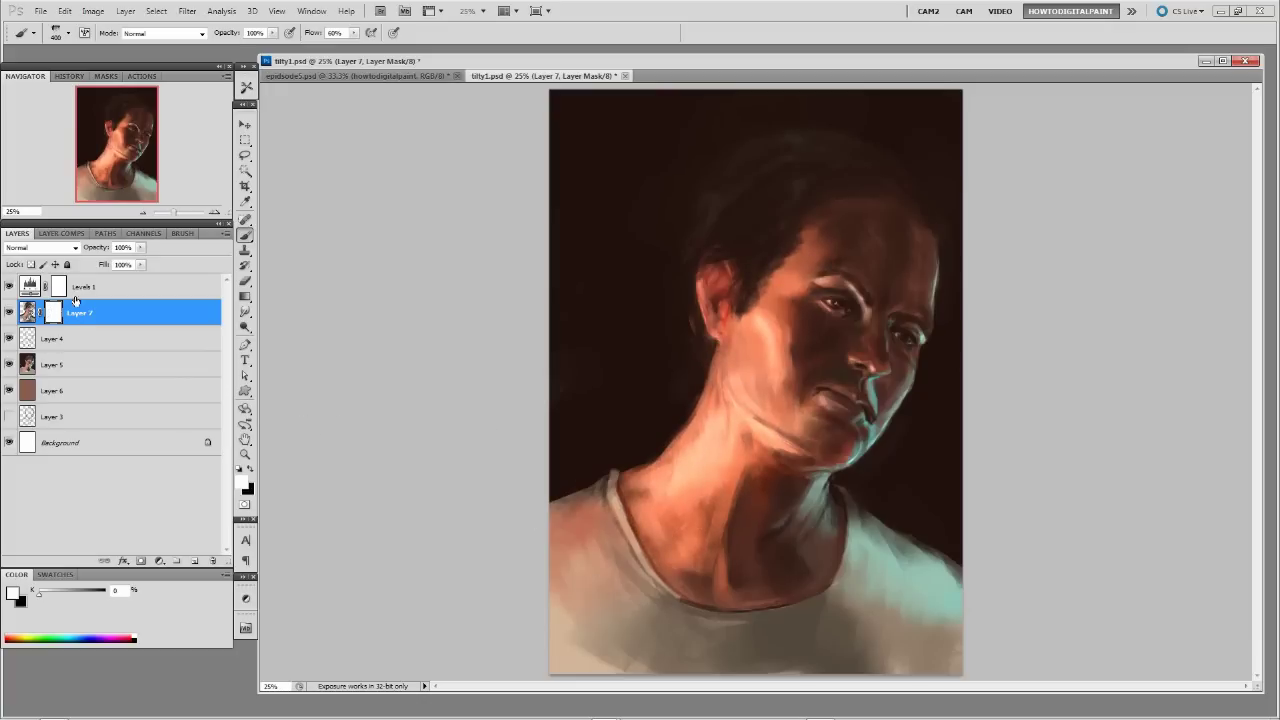
pyautogui.moveTo(50, 313); pyautogui.dragTo(212, 561)
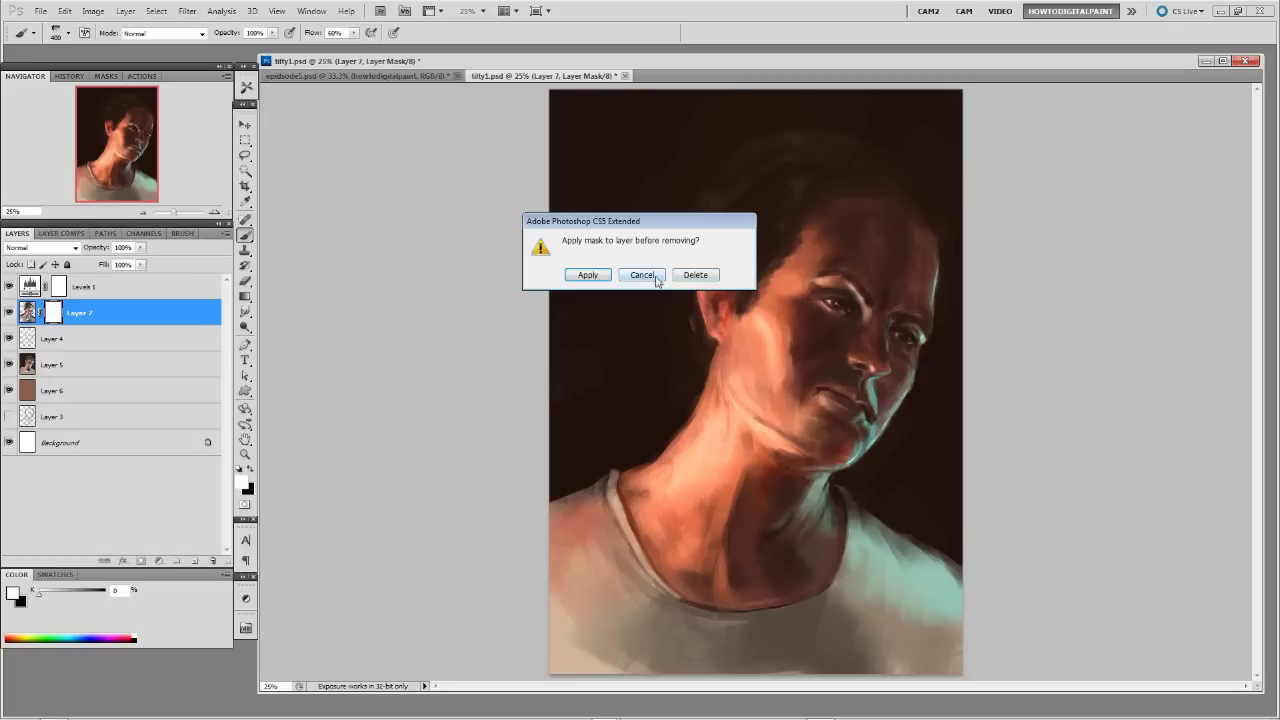
pyautogui.click(694, 275)
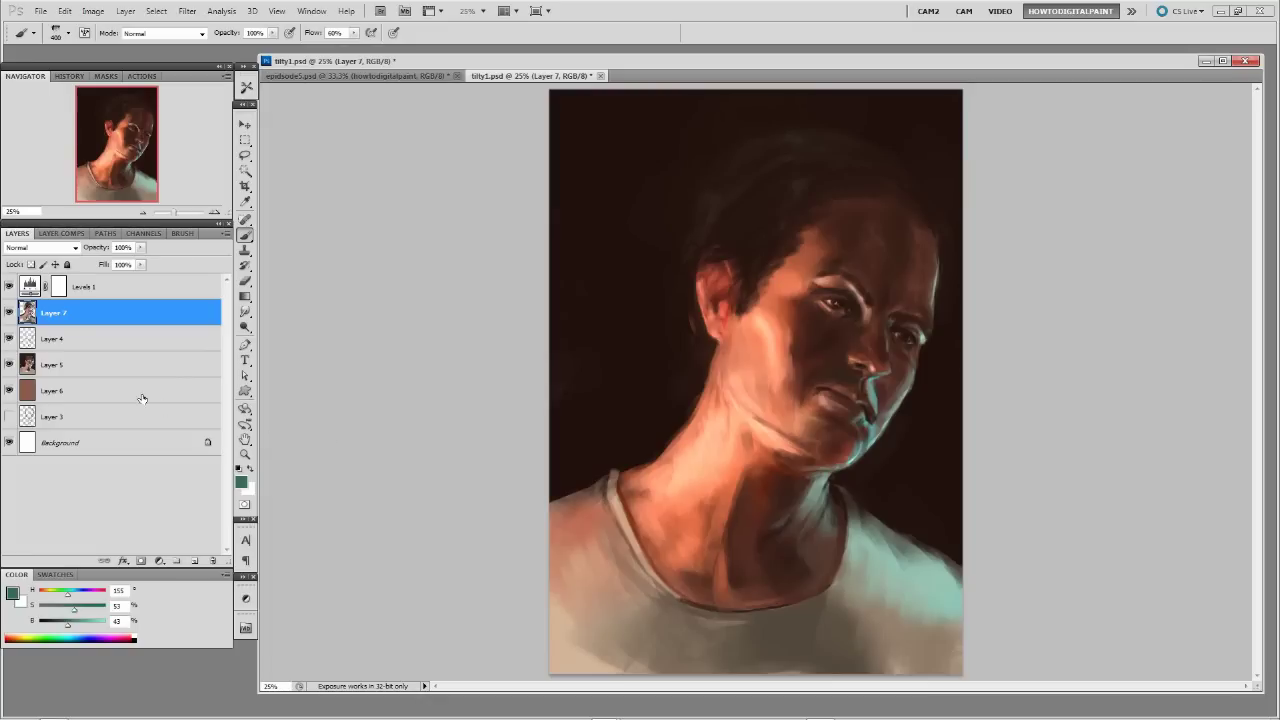
# Step: Toggle Levels 1 visibility to compare, then add a Hue/Saturation adjustment layer above it
pyautogui.click(29, 286)
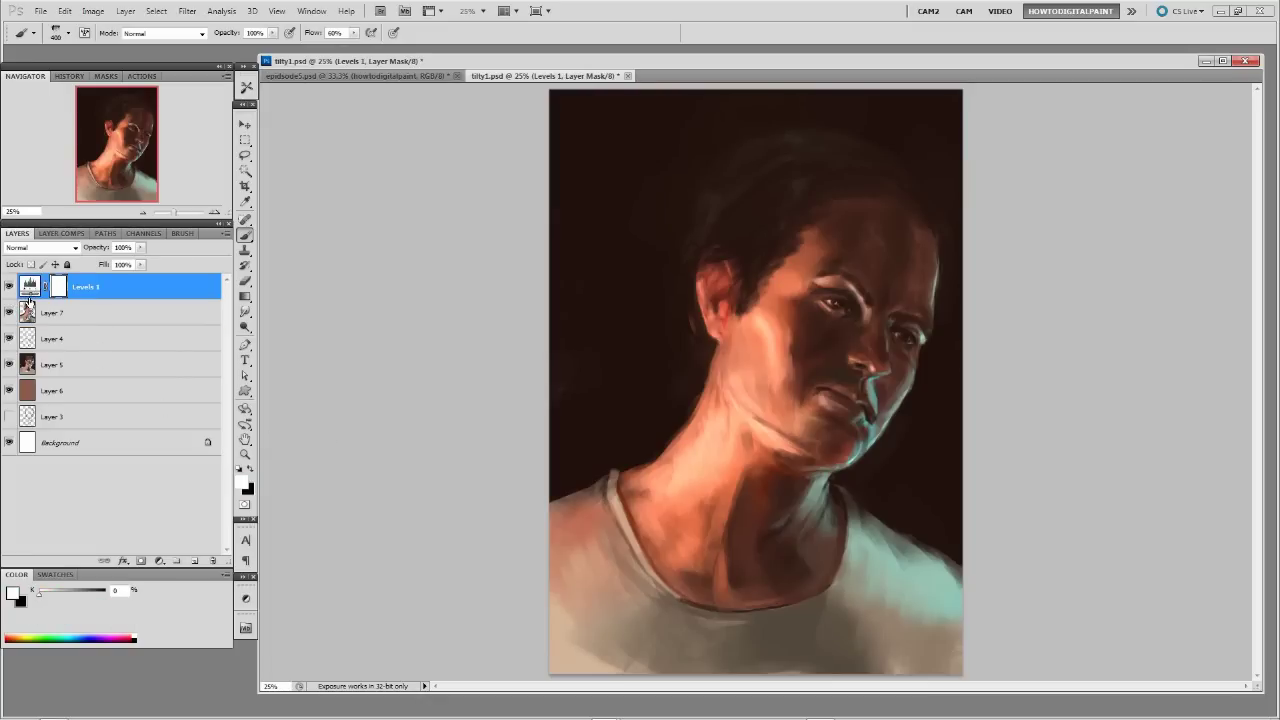
pyautogui.click(8, 286)
pyautogui.click(8, 286)
pyautogui.click(8, 286)
pyautogui.click(8, 286)
pyautogui.click(8, 286)
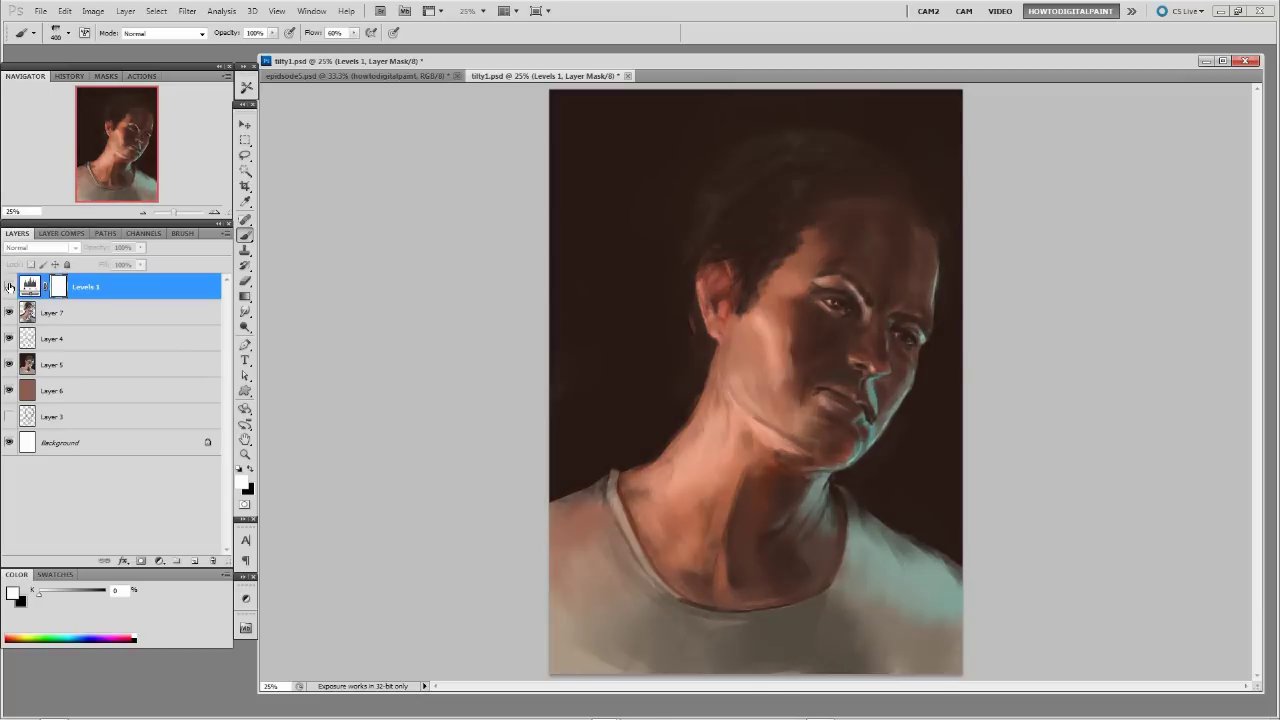
pyautogui.click(8, 286)
pyautogui.click(8, 286)
pyautogui.click(8, 286)
pyautogui.click(8, 286)
pyautogui.click(8, 286)
pyautogui.click(153, 566)
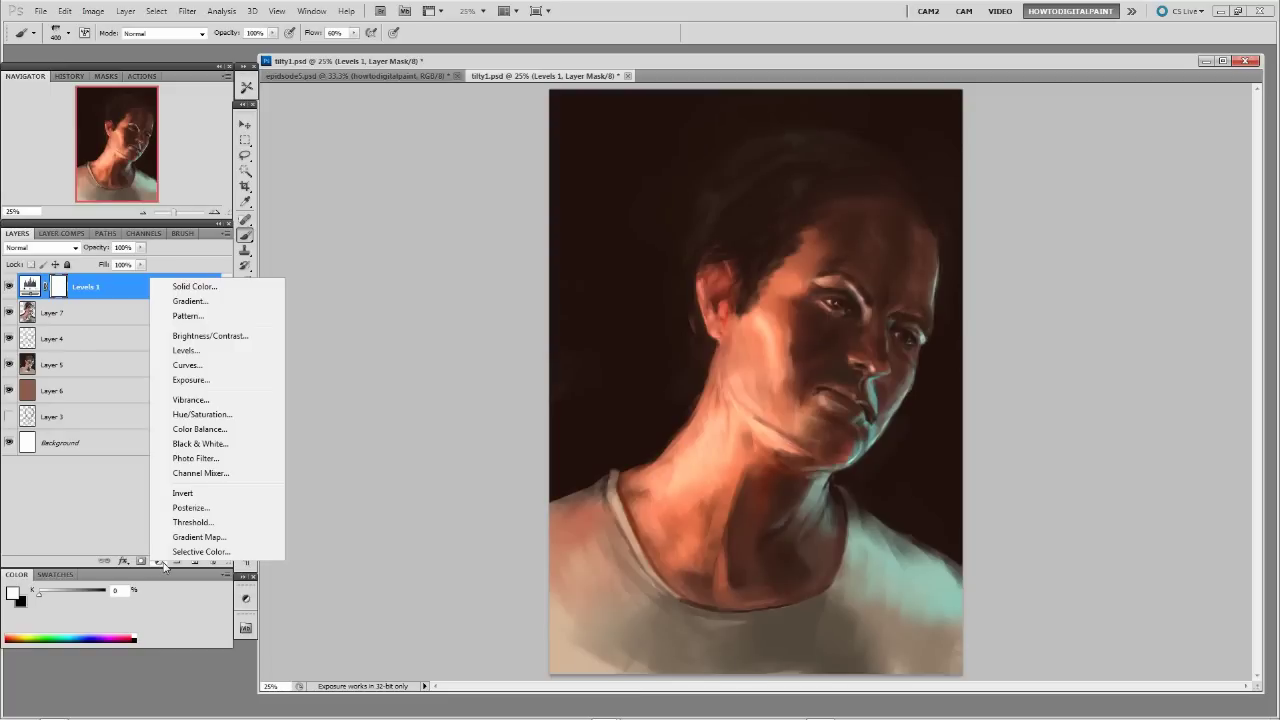
pyautogui.click(222, 416)
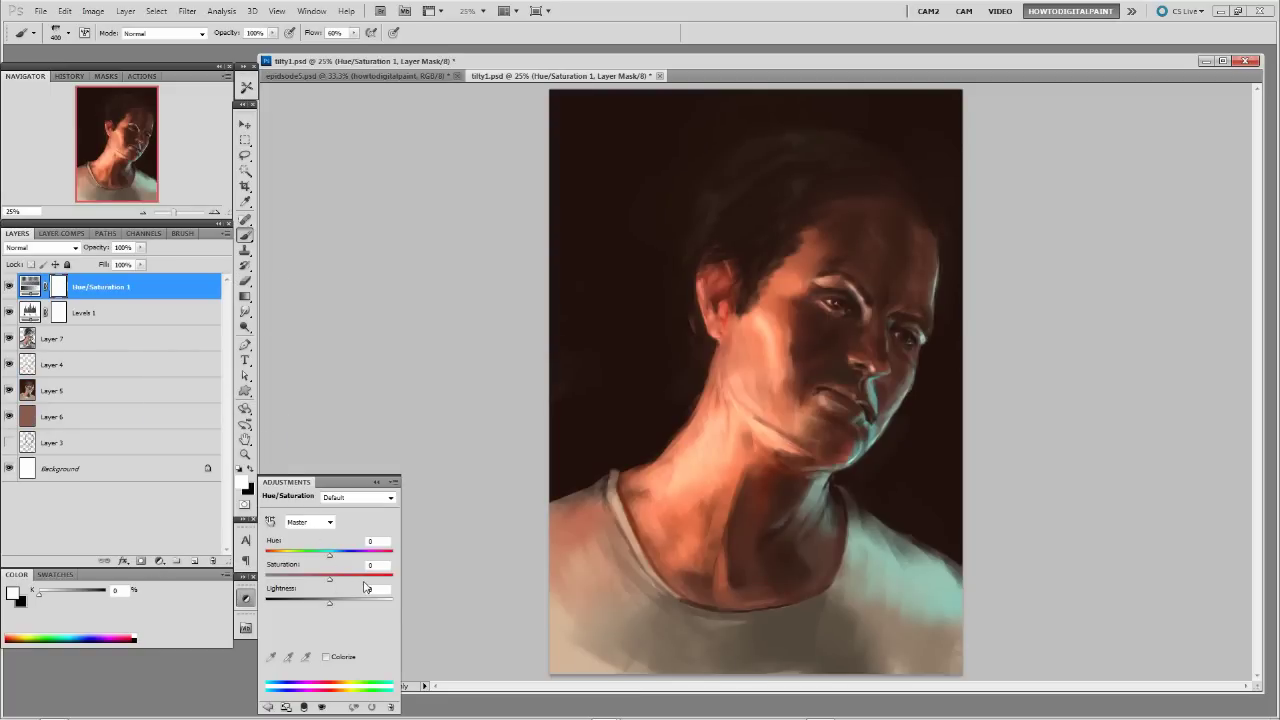
# Step: Raise Hue/Saturation saturation to +17 and collapse the Adjustments panel
pyautogui.moveTo(330, 578)
pyautogui.mouseDown()
pyautogui.moveTo(341, 587)
pyautogui.moveTo(341, 554)
pyautogui.mouseUp()
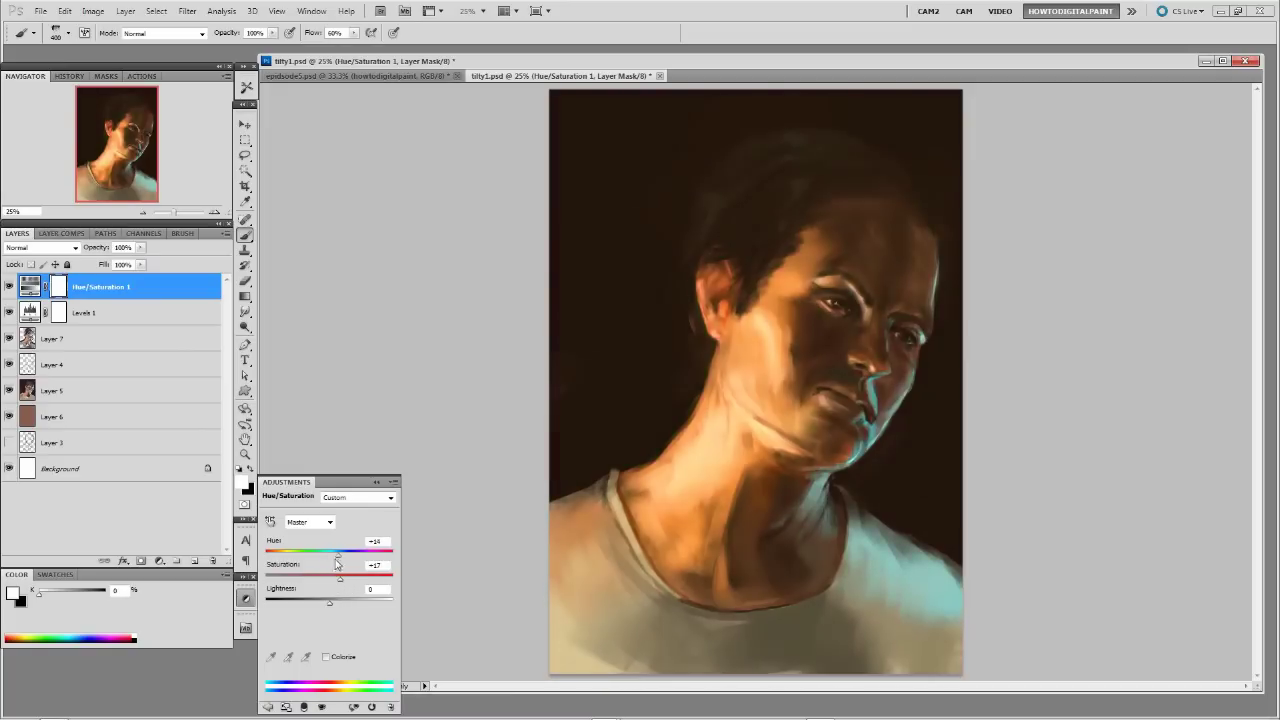
pyautogui.click(376, 482)
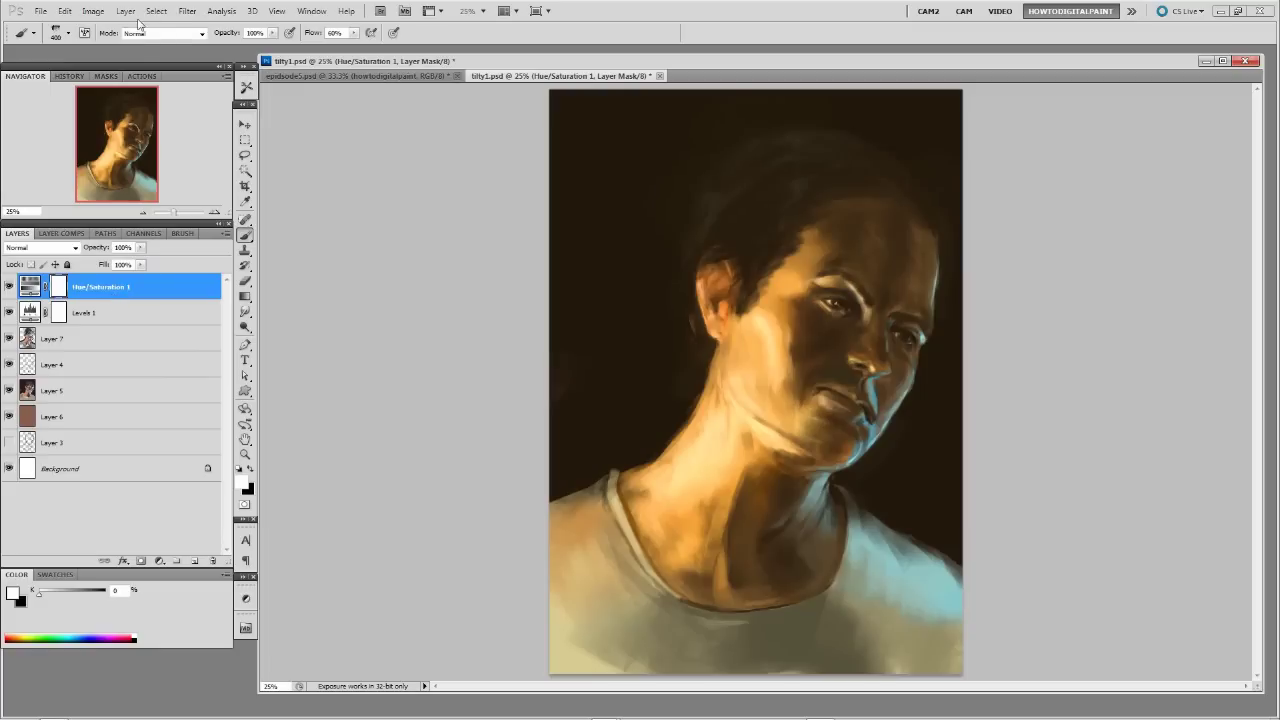
pyautogui.click(95, 12)
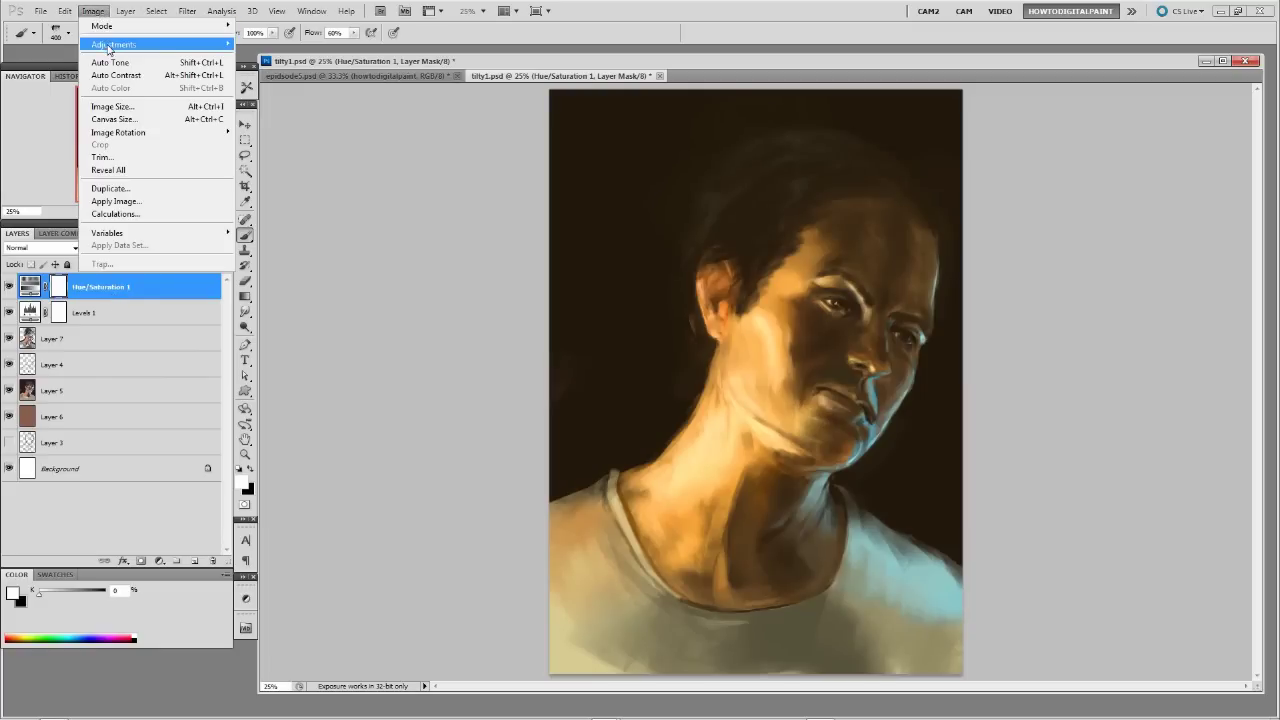
pyautogui.moveTo(109, 50)
pyautogui.press('Escape')
pyautogui.press('Escape')
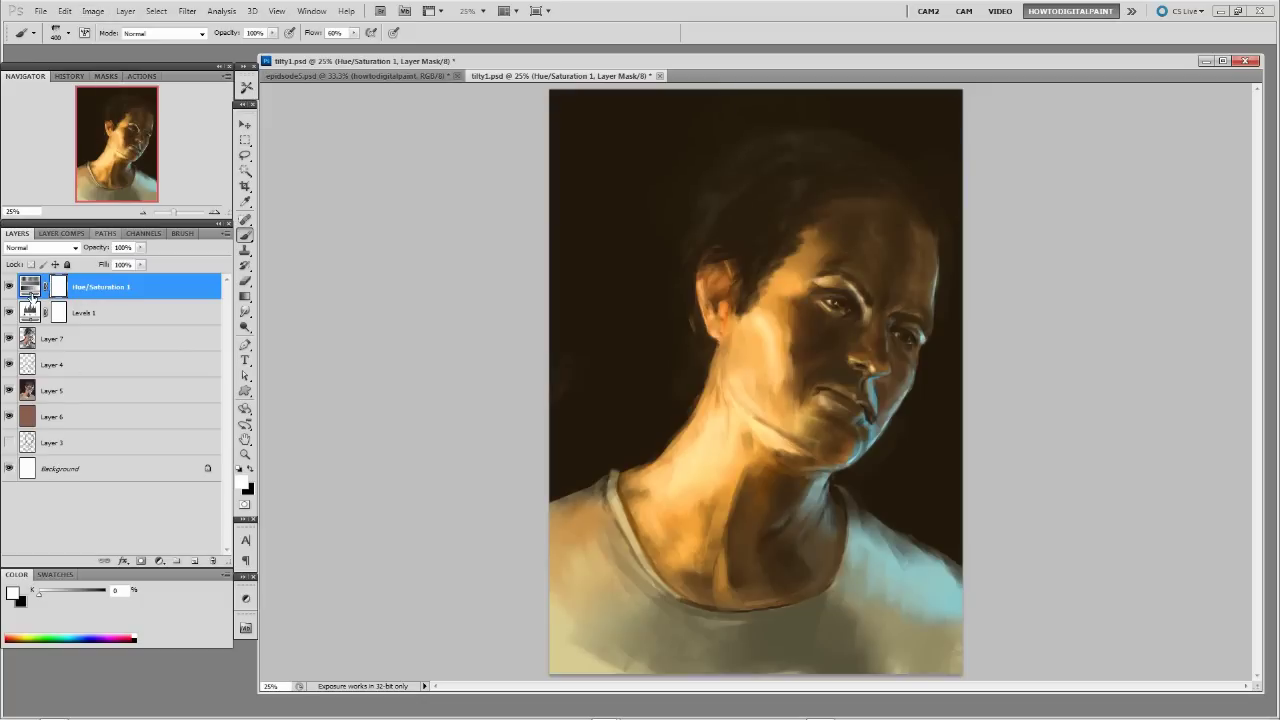
# Step: Compare the Hue/Saturation layer on and off, then set its blend mode to Overlay
pyautogui.click(9, 287)
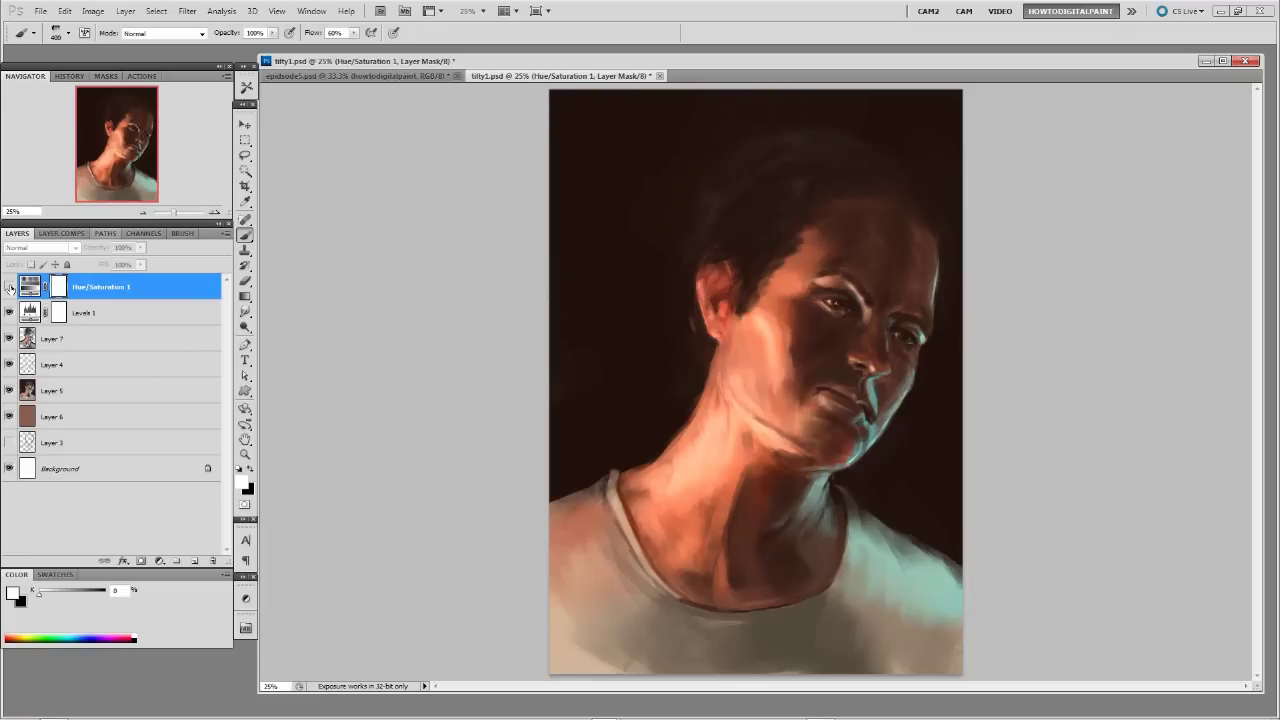
pyautogui.click(9, 287)
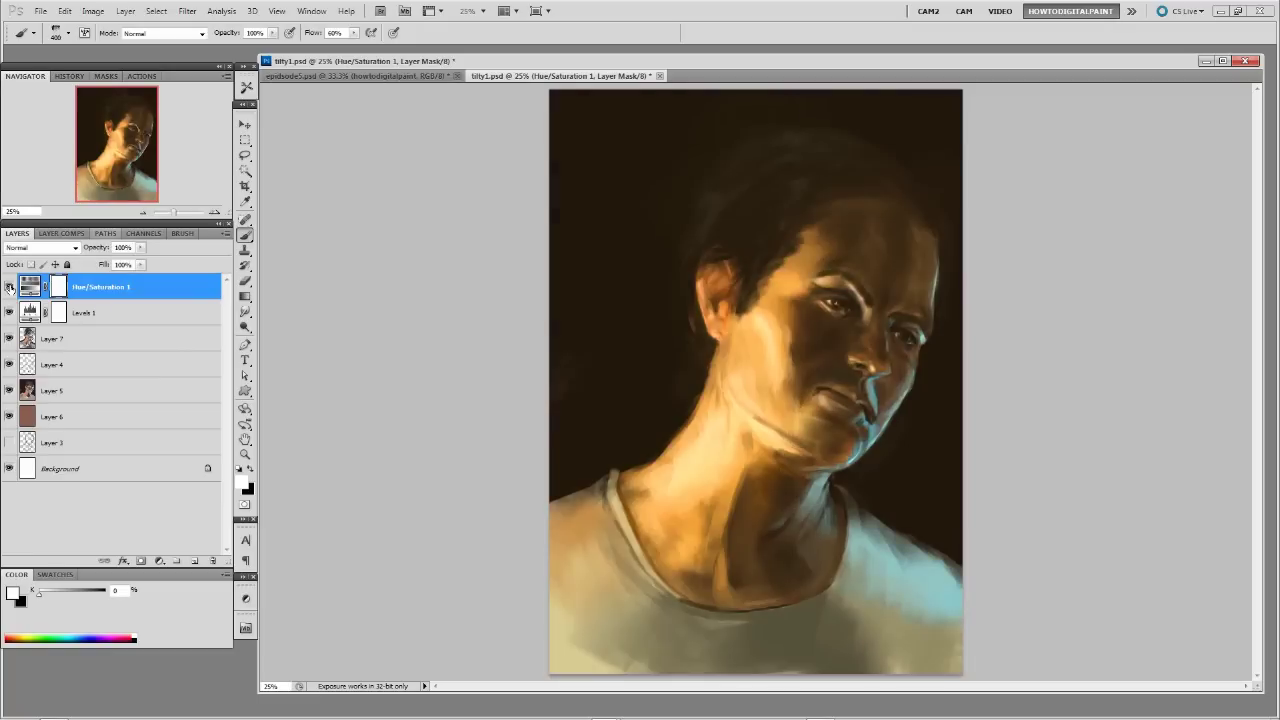
pyautogui.click(75, 247)
pyautogui.click(41, 421)
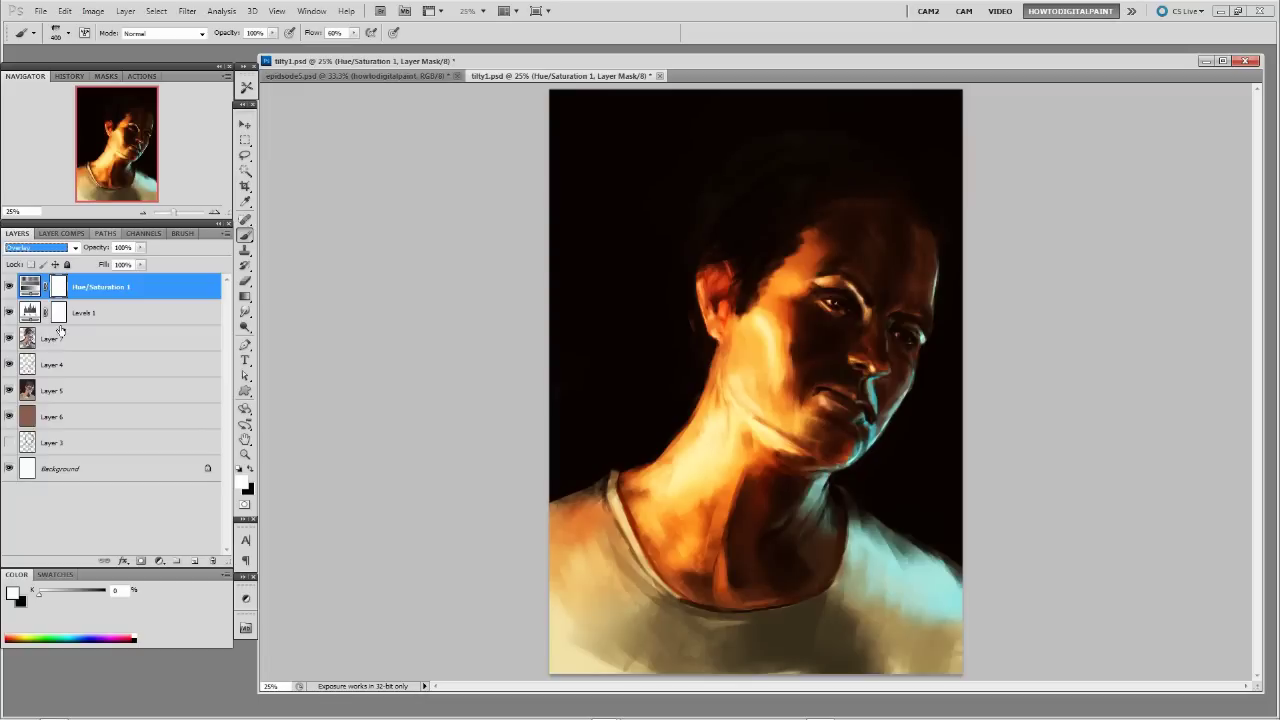
# Step: Delete the Hue/Saturation 1 layer and move Levels 1 down to sit above Layer 5
pyautogui.click(30, 287)
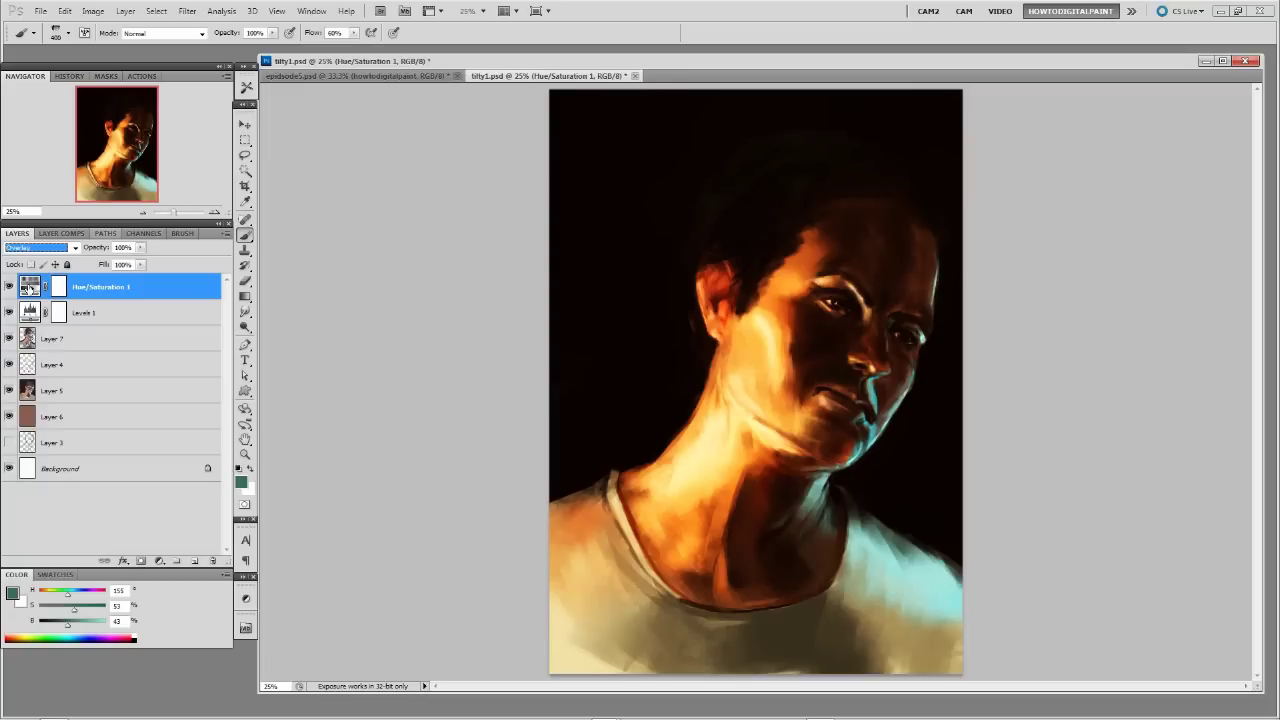
pyautogui.click(212, 566)
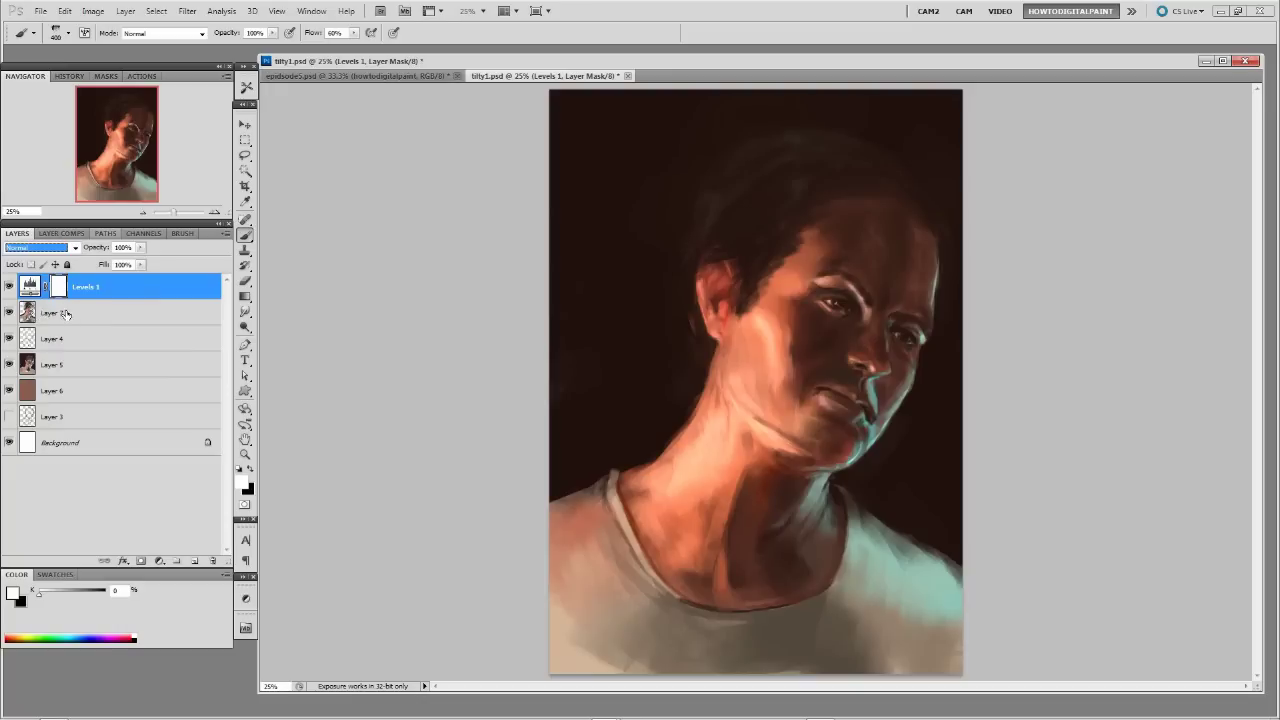
pyautogui.moveTo(38, 287); pyautogui.dragTo(42, 352)
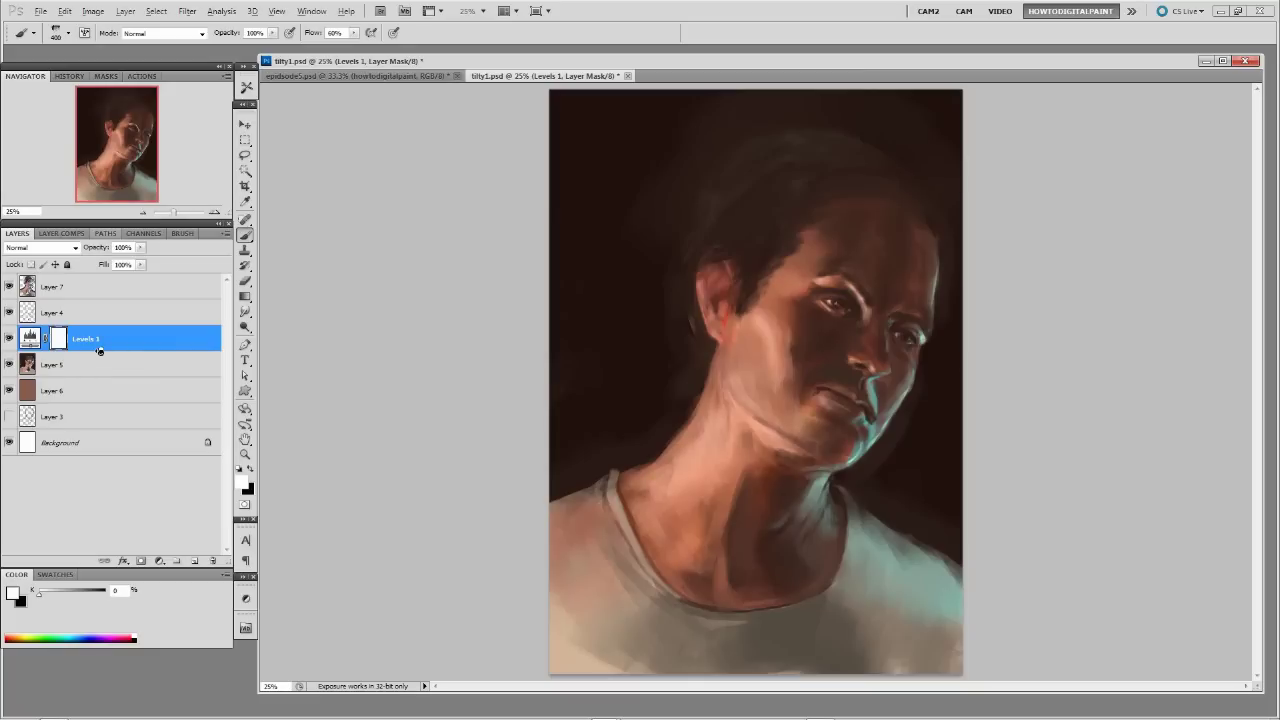
# Step: Clip Levels 1 to Layer 5 and release Layer 5's clipping onto Layer 6
pyautogui.keyDown('alt'); pyautogui.click(99, 349); pyautogui.keyUp('alt')
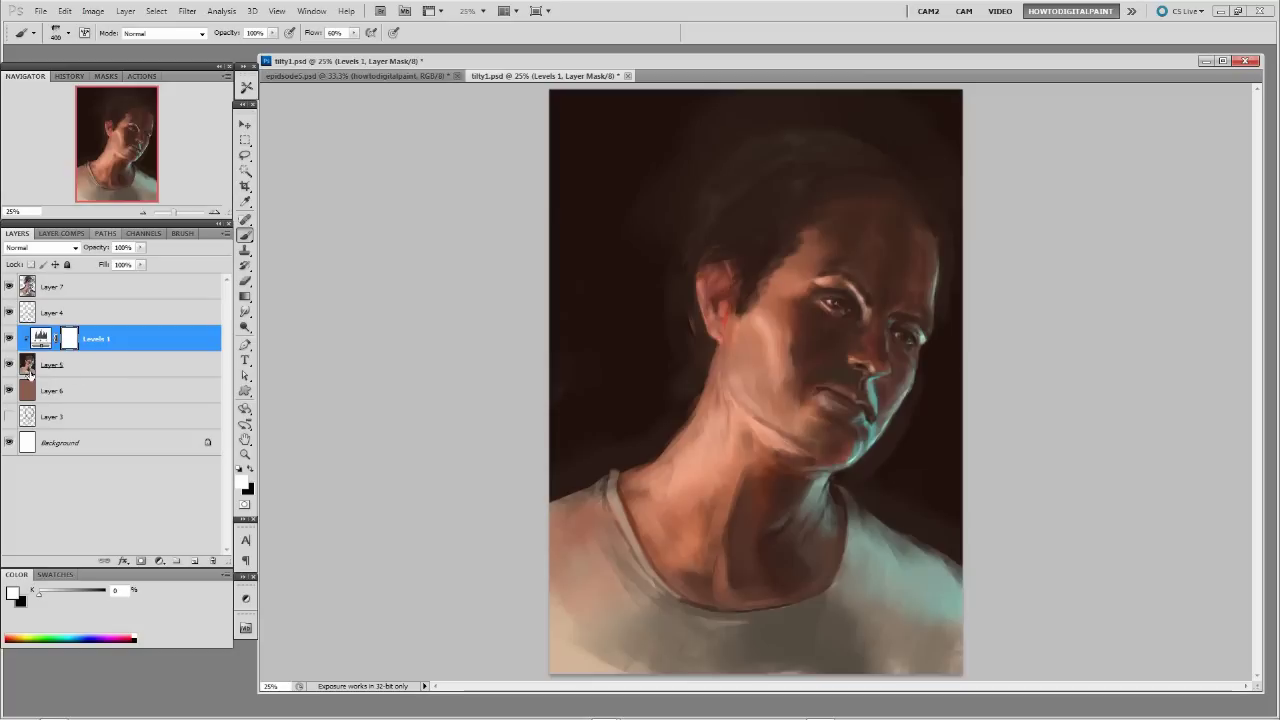
pyautogui.keyDown('alt'); pyautogui.click(90, 377); pyautogui.keyUp('alt')
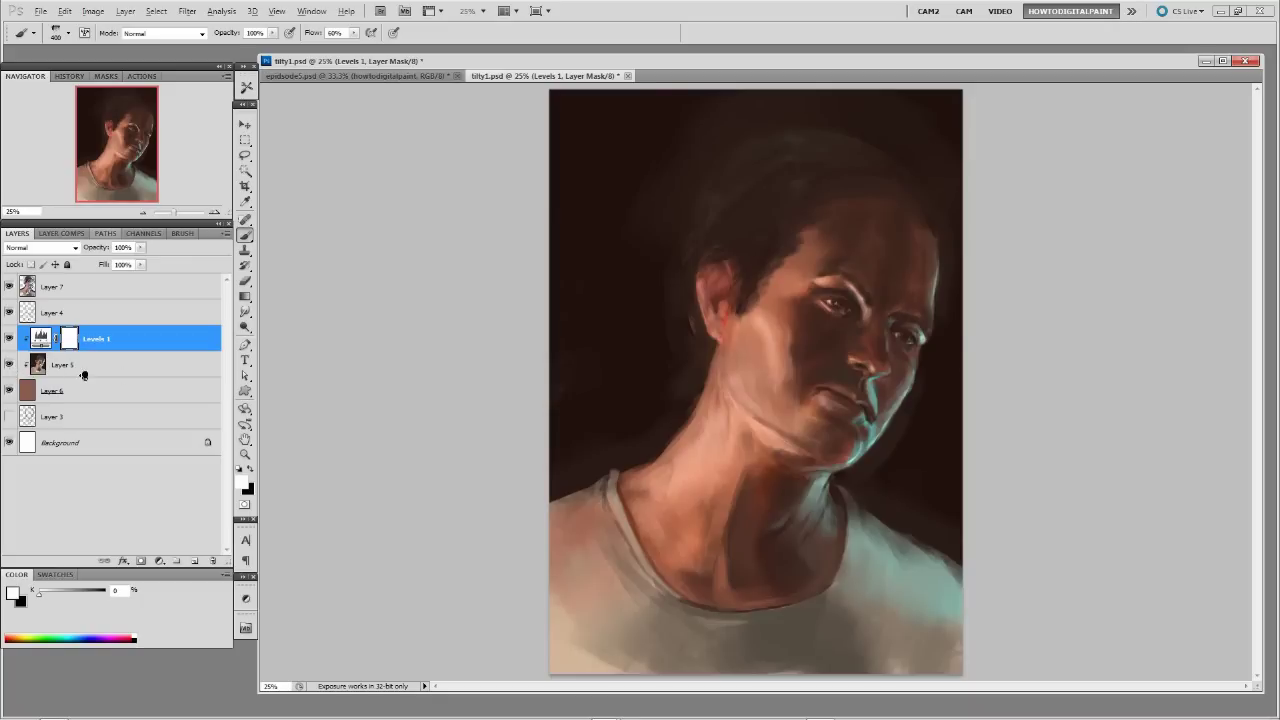
pyautogui.keyDown('alt'); pyautogui.click(83, 376); pyautogui.keyUp('alt')
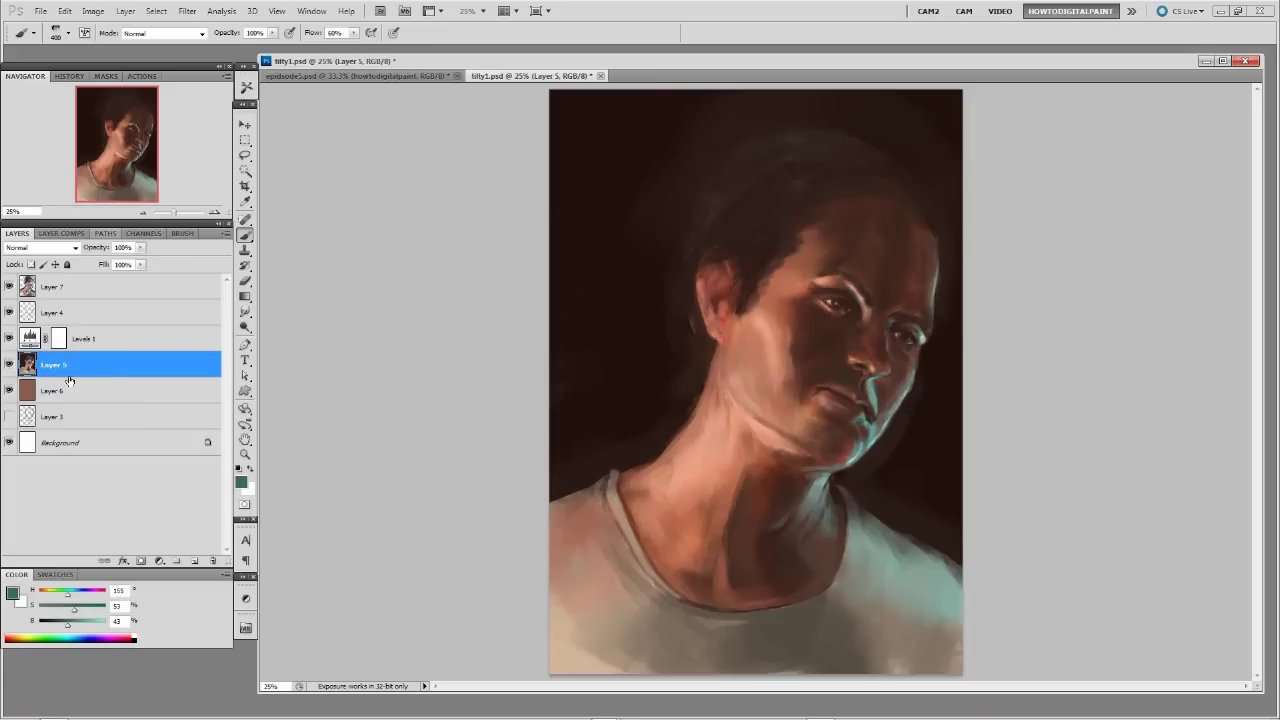
pyautogui.keyDown('alt'); pyautogui.click(108, 352); pyautogui.keyUp('alt')
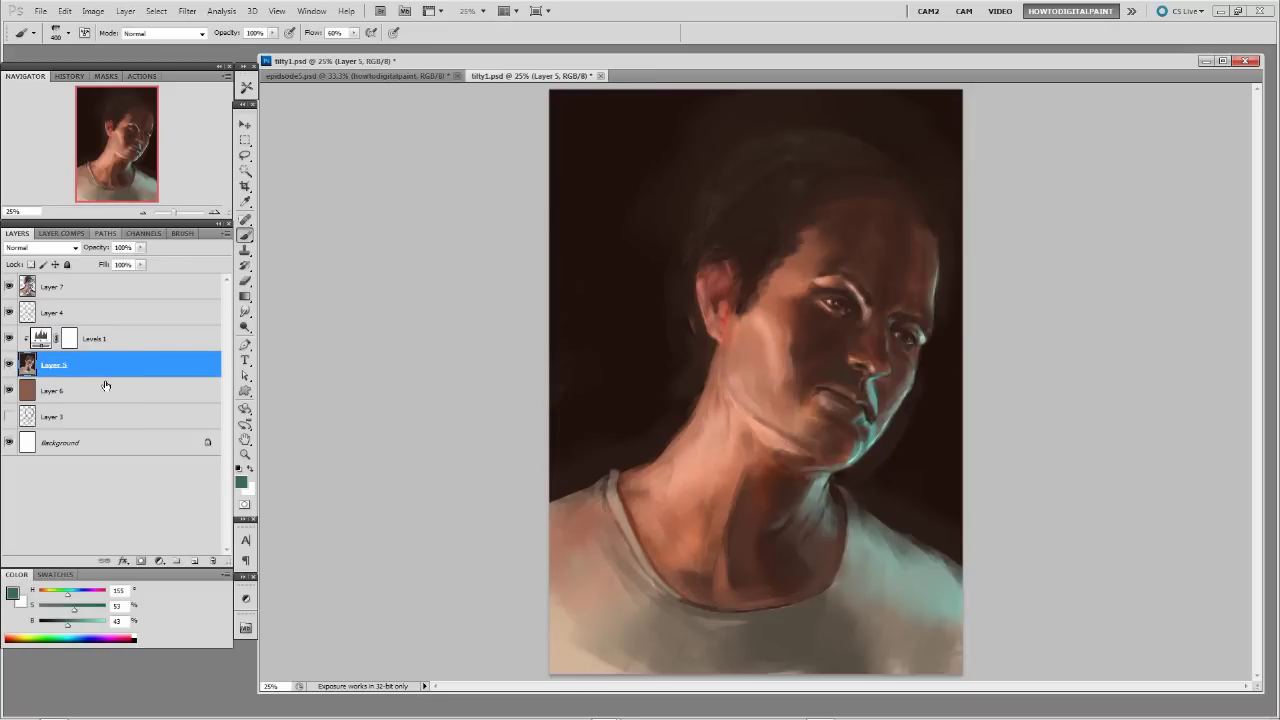
pyautogui.keyDown('alt'); pyautogui.click(110, 379); pyautogui.keyUp('alt')
pyautogui.press('alt')
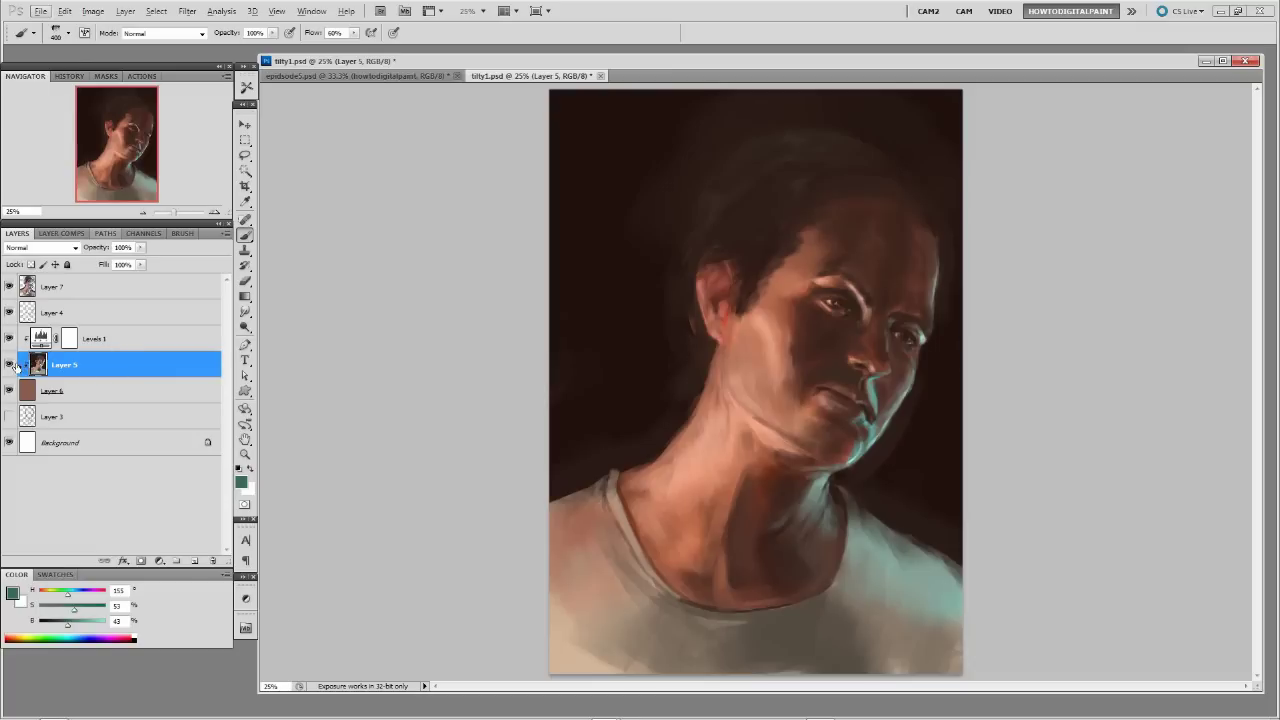
pyautogui.keyDown('alt'); pyautogui.click(100, 377); pyautogui.keyUp('alt')
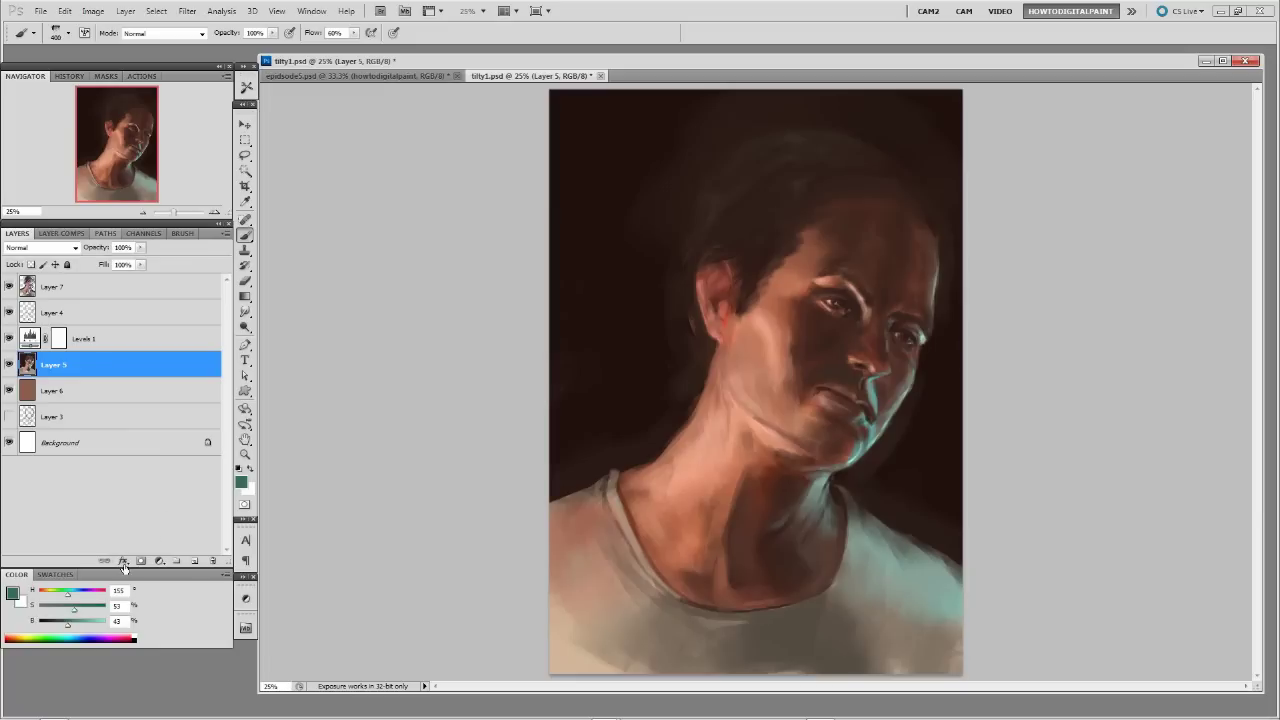
# Step: Group Layer 5 and Layer 6 into Group 1 with Ctrl+G
pyautogui.keyDown('shift'); pyautogui.click(58, 392); pyautogui.keyUp('shift')
pyautogui.hotkey('ctrl', 'g')
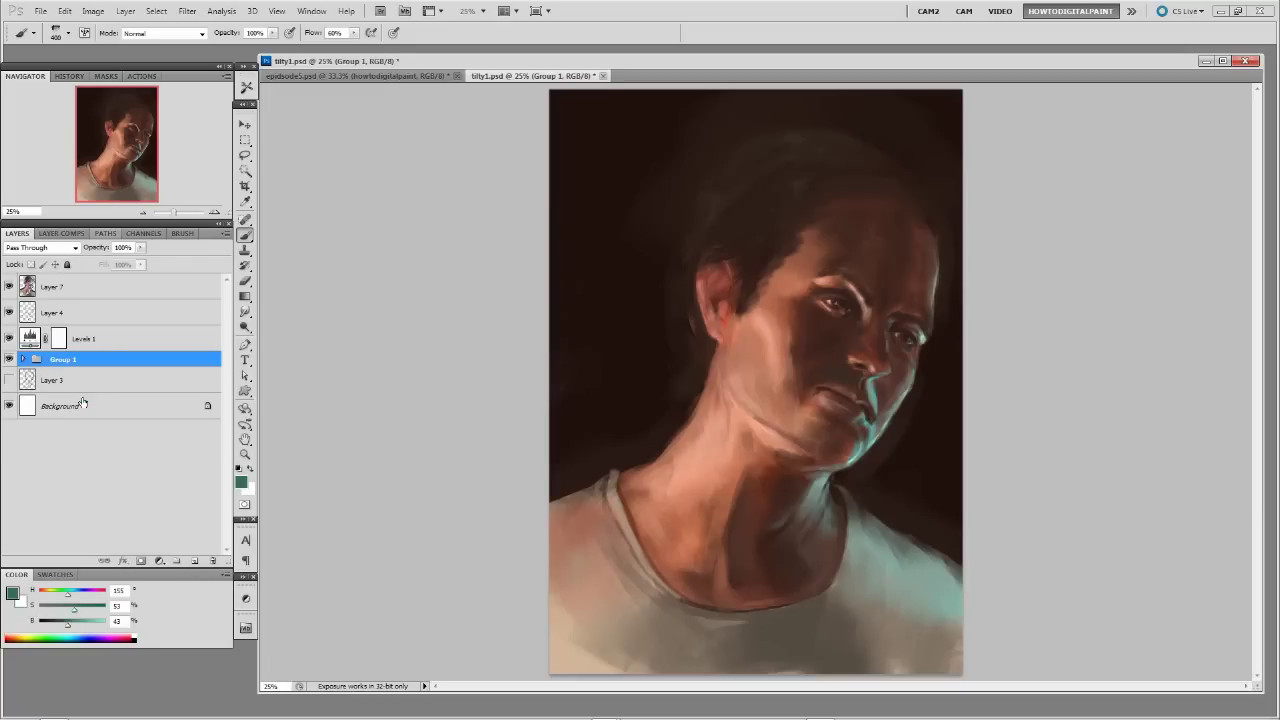
pyautogui.click(23, 359)
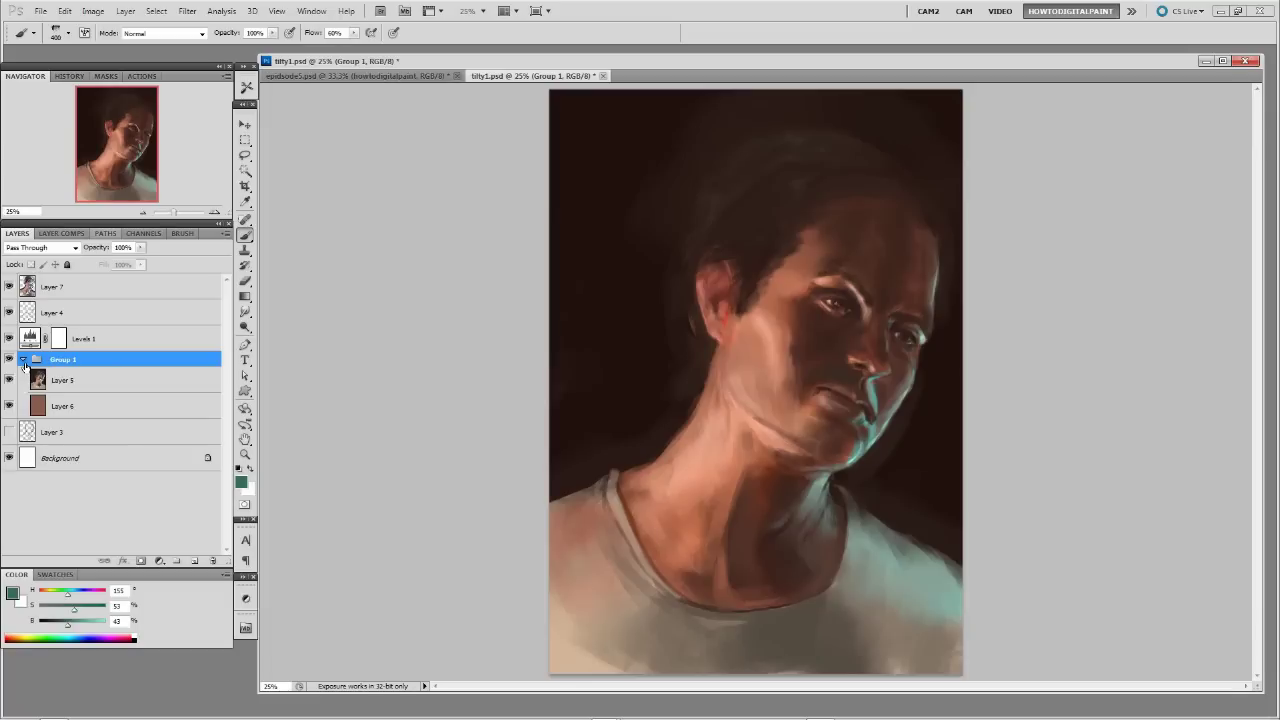
pyautogui.click(23, 359)
# Step: Move Layer 5 out of Group 1 to sit above it, leaving Layer 6 inside
pyautogui.click(226, 233)
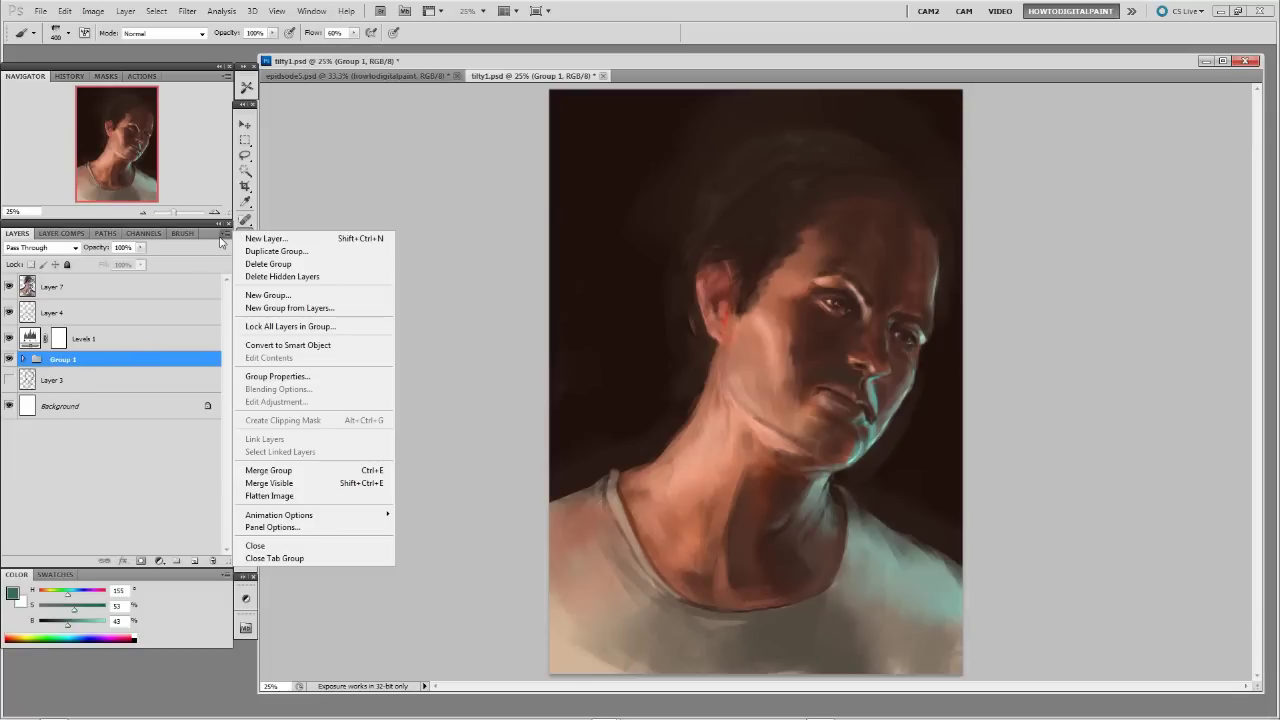
pyautogui.click(226, 233)
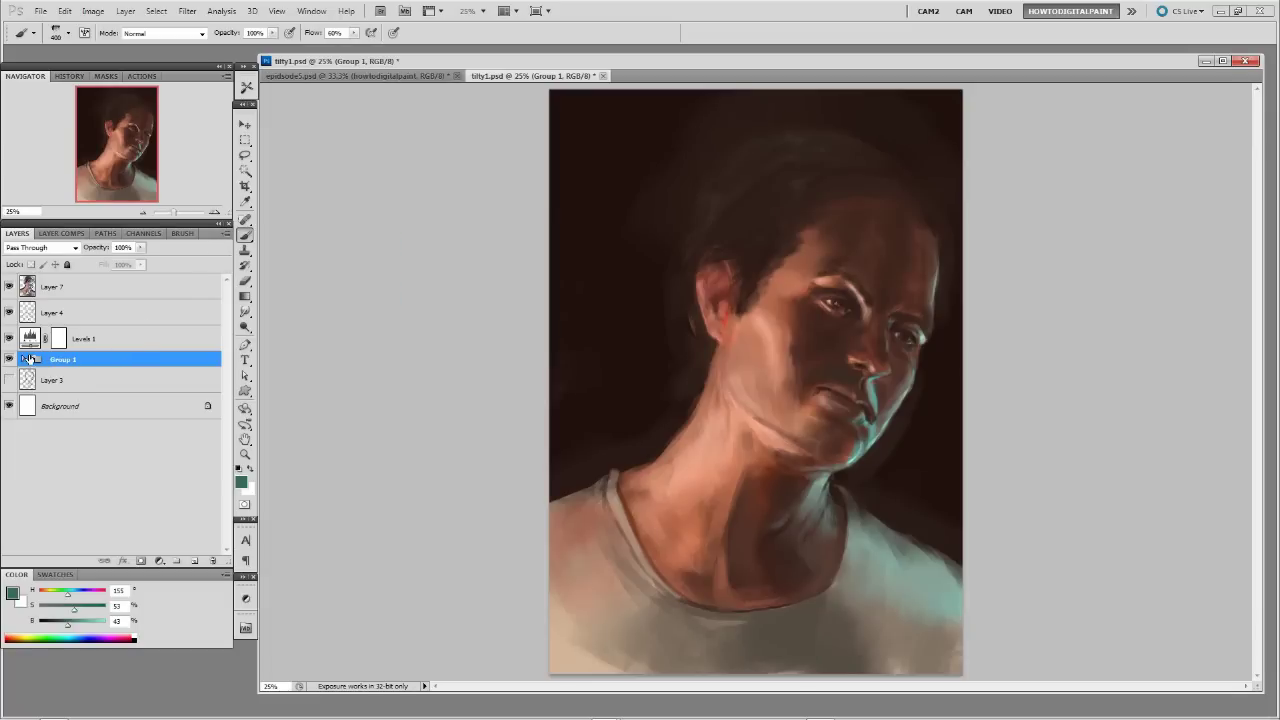
pyautogui.click(24, 359)
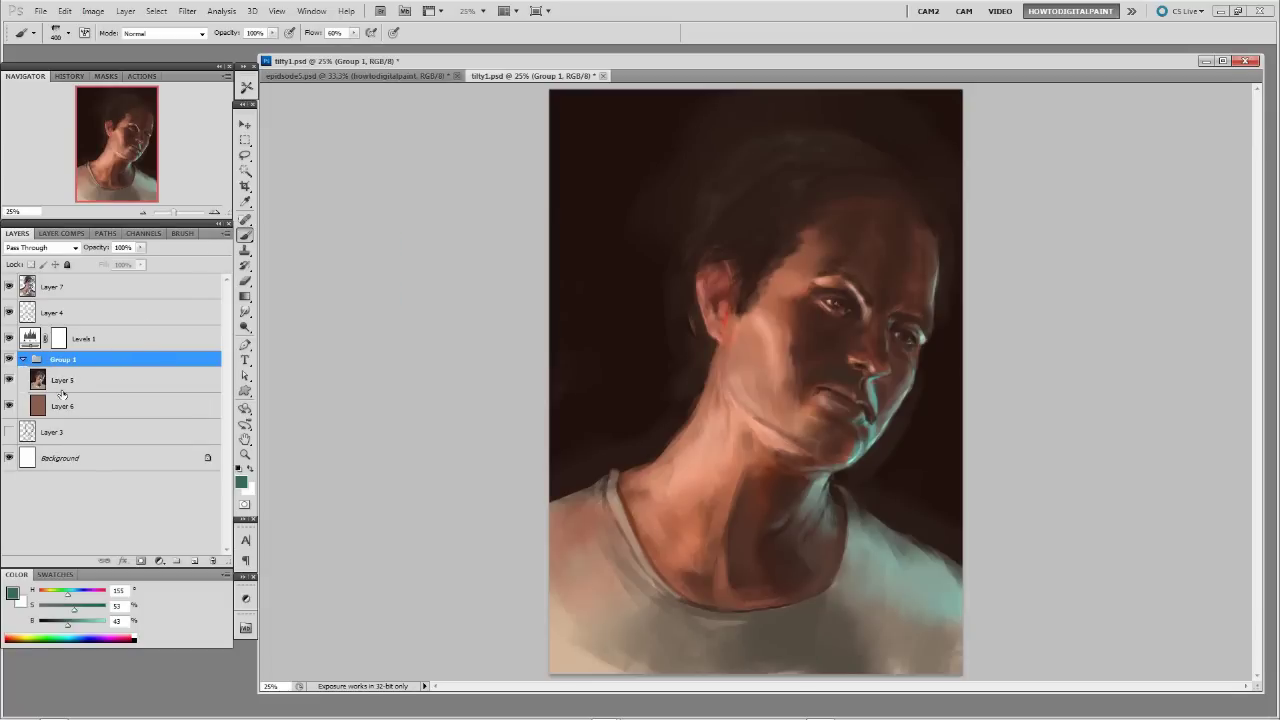
pyautogui.moveTo(83, 384); pyautogui.dragTo(90, 352)
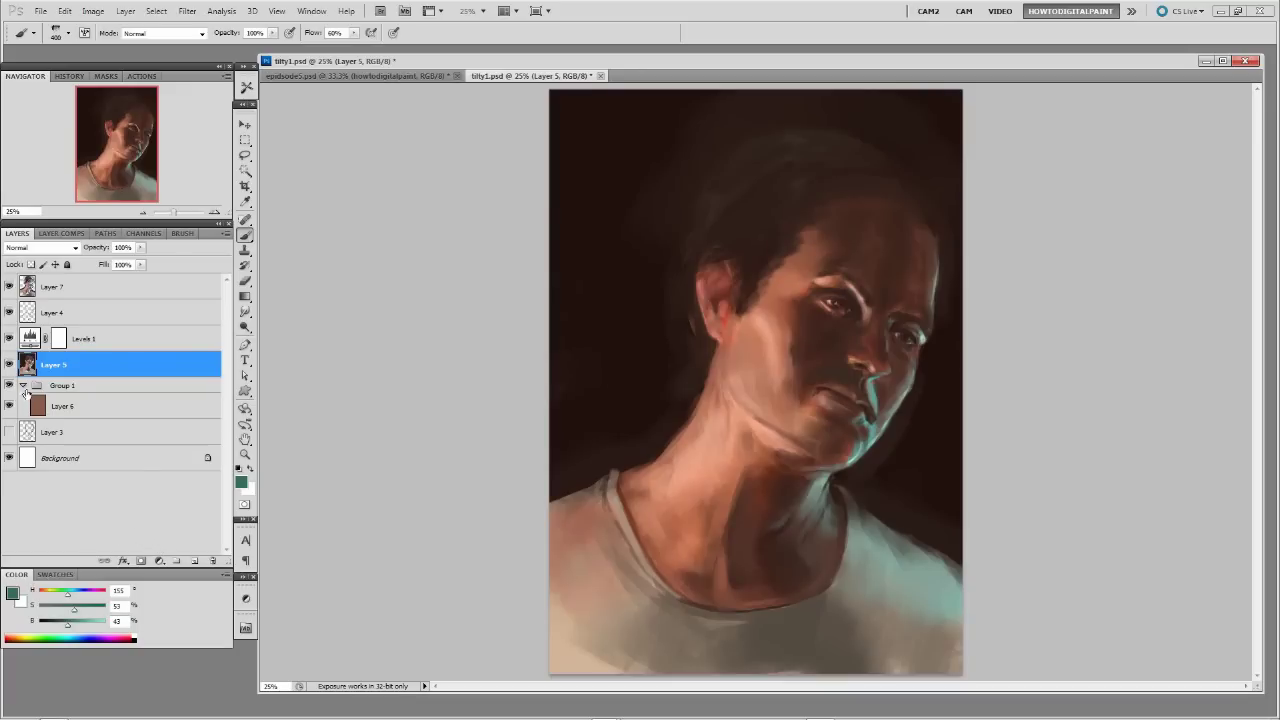
pyautogui.click(80, 390)
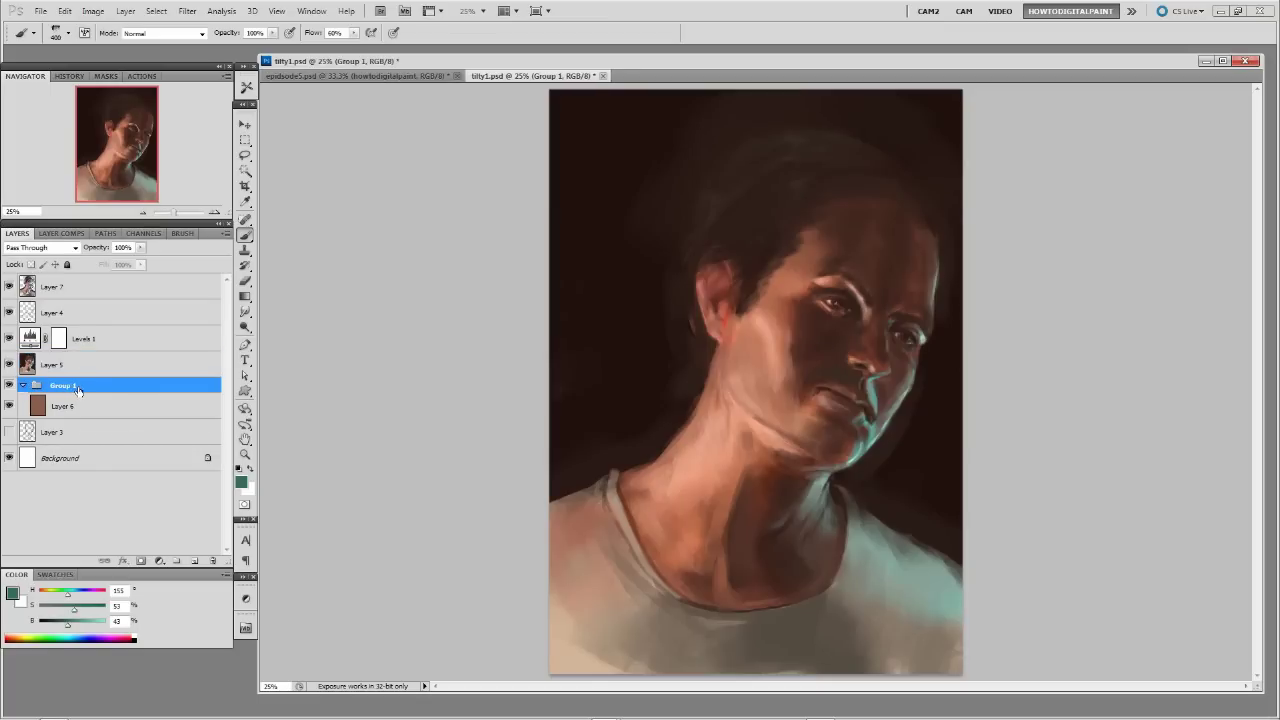
# Step: Float the Layer Comps panel beside the canvas and keep the Layers list visible
pyautogui.click(63, 234)
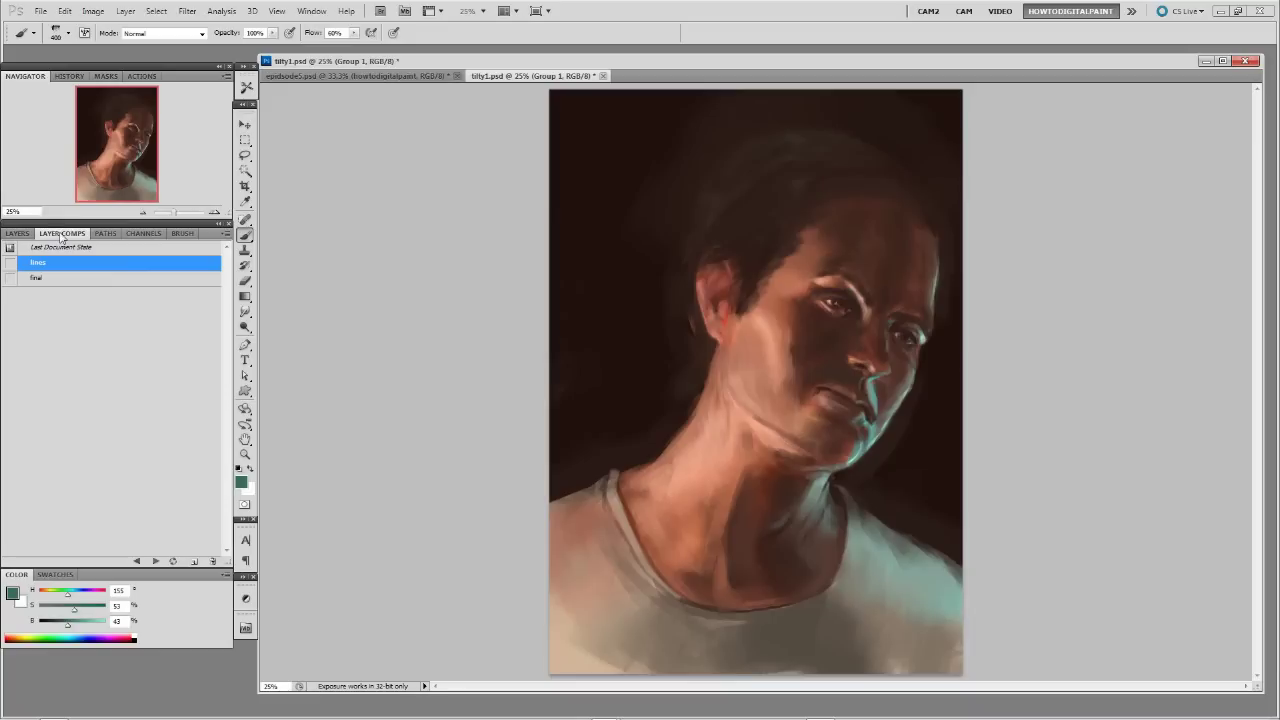
pyautogui.moveTo(61, 236); pyautogui.dragTo(305, 236)
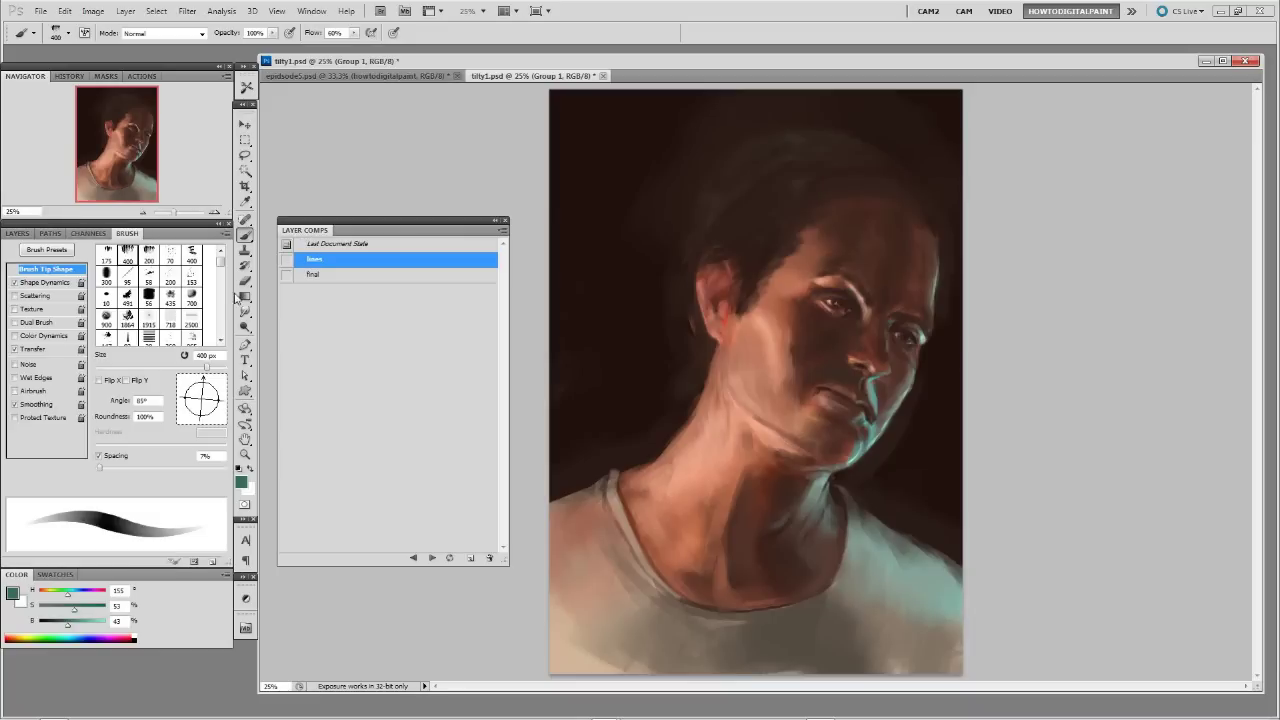
pyautogui.click(17, 233)
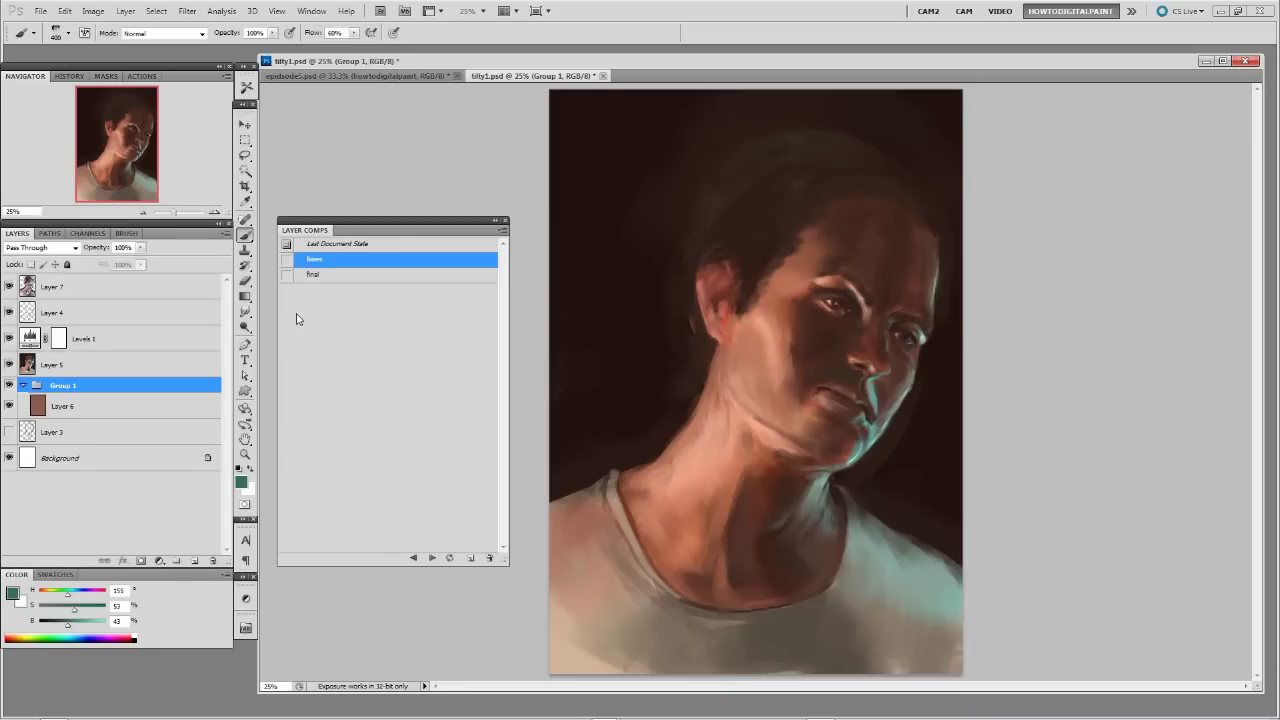
# Step: Move Layer 6 out of Group 1 and remove the empty group
pyautogui.moveTo(31, 397); pyautogui.dragTo(70, 377)
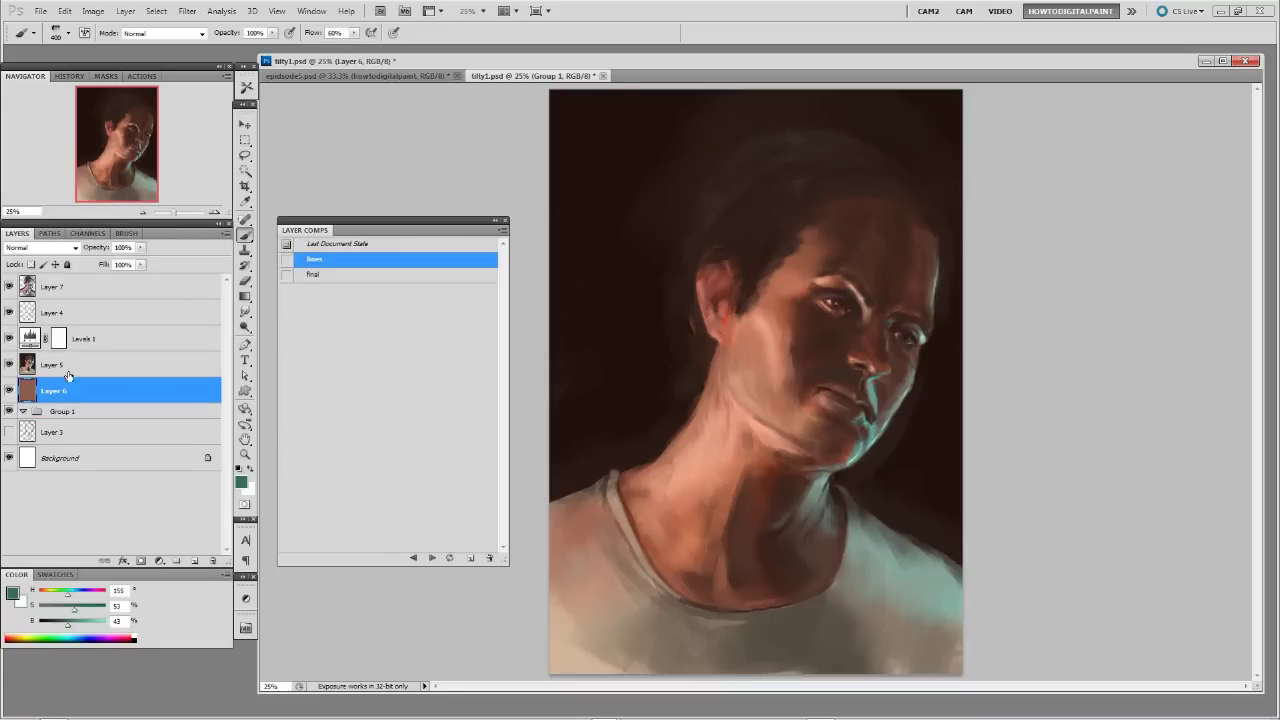
pyautogui.click(82, 412)
pyautogui.hotkey('ctrl', 'shift', 'g')
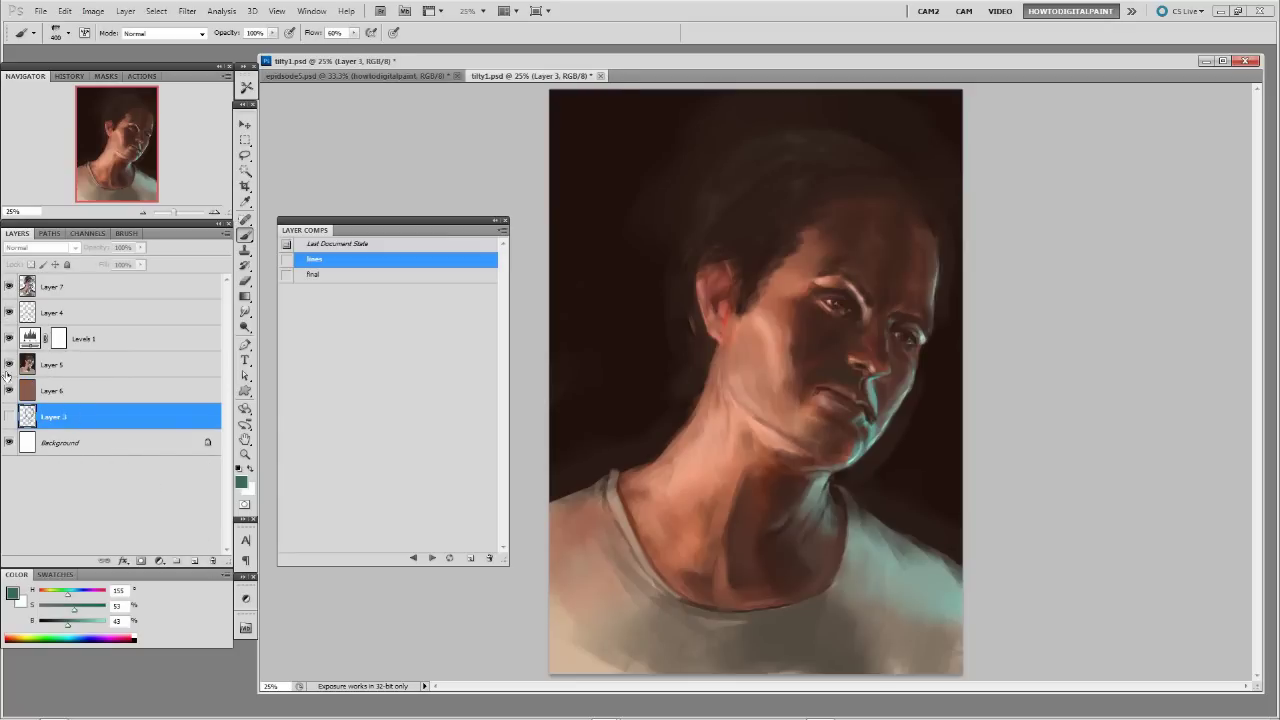
# Step: Toggle the Layer 3 line art and switch back and forth between the 'lines' and 'final' comps
pyautogui.click(8, 416)
pyautogui.click(8, 416)
pyautogui.click(9, 417)
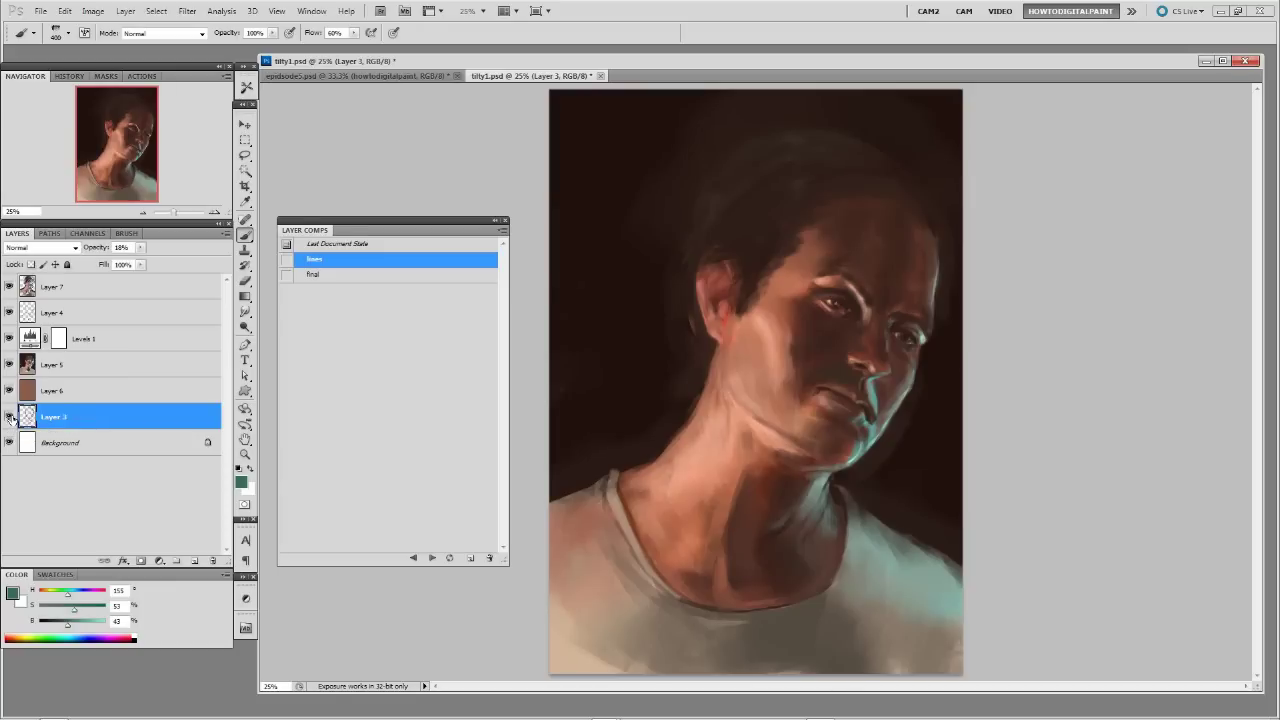
pyautogui.click(286, 260)
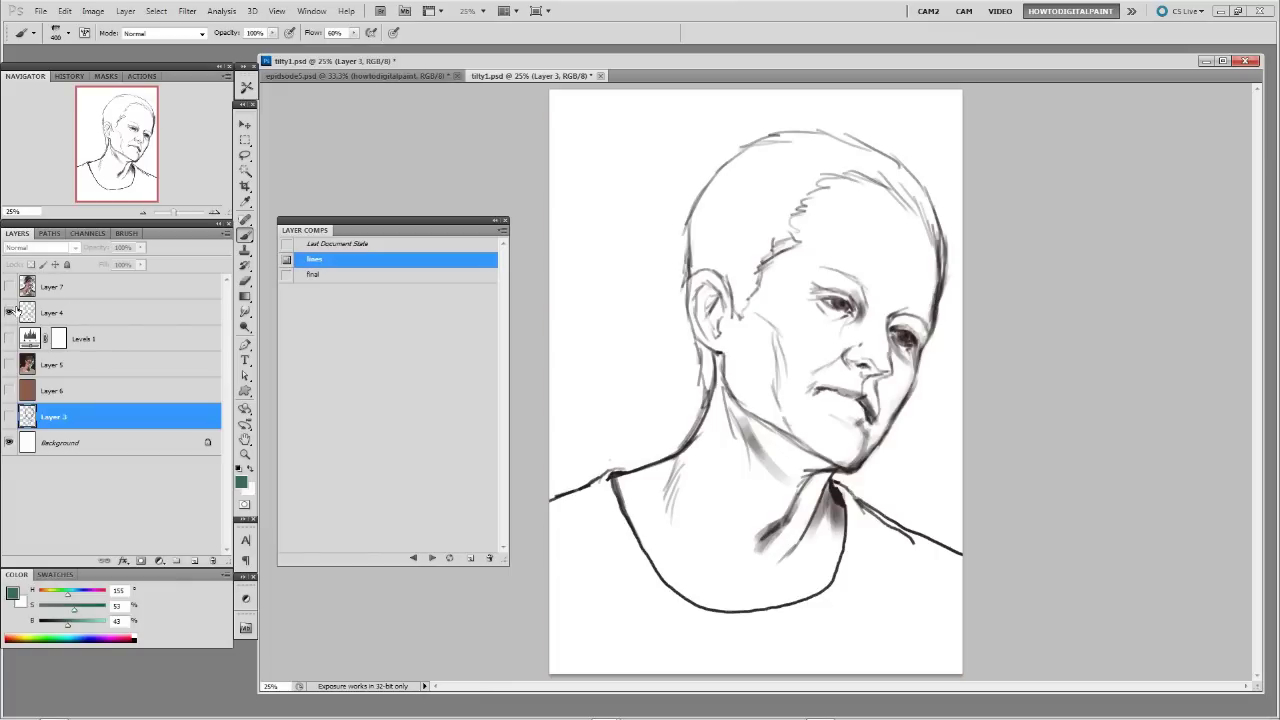
pyautogui.click(287, 276)
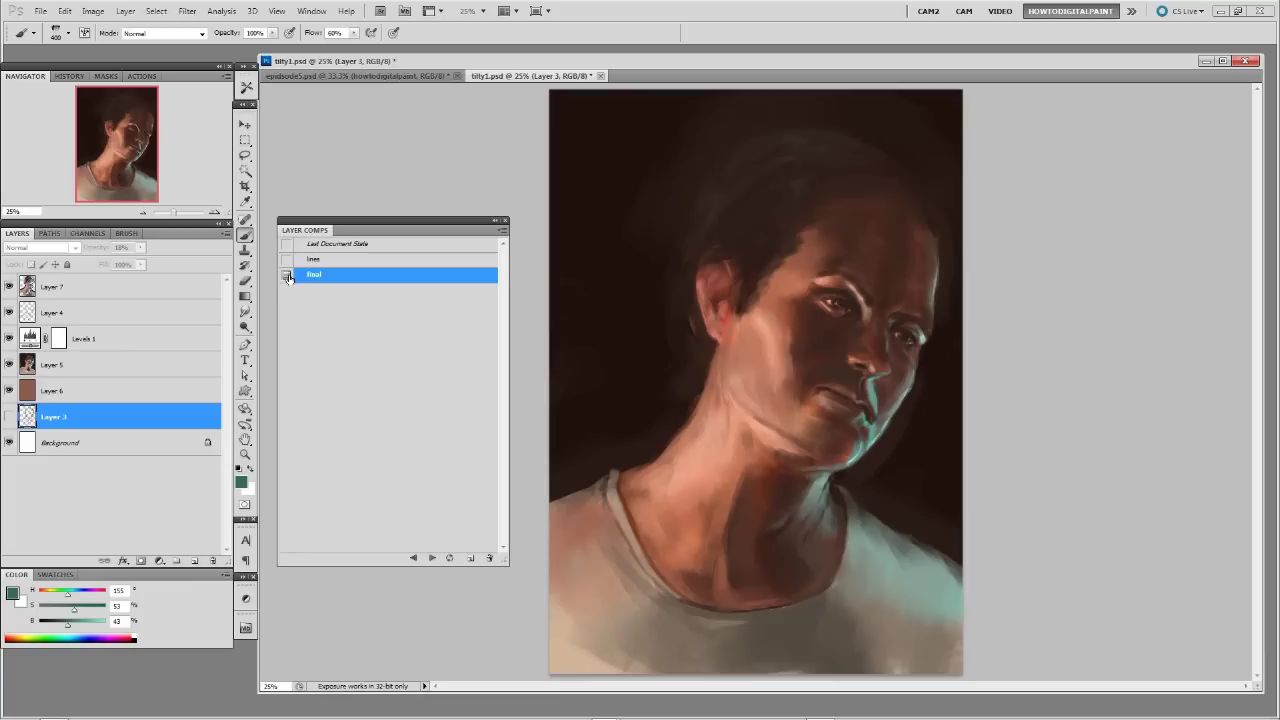
pyautogui.click(287, 260)
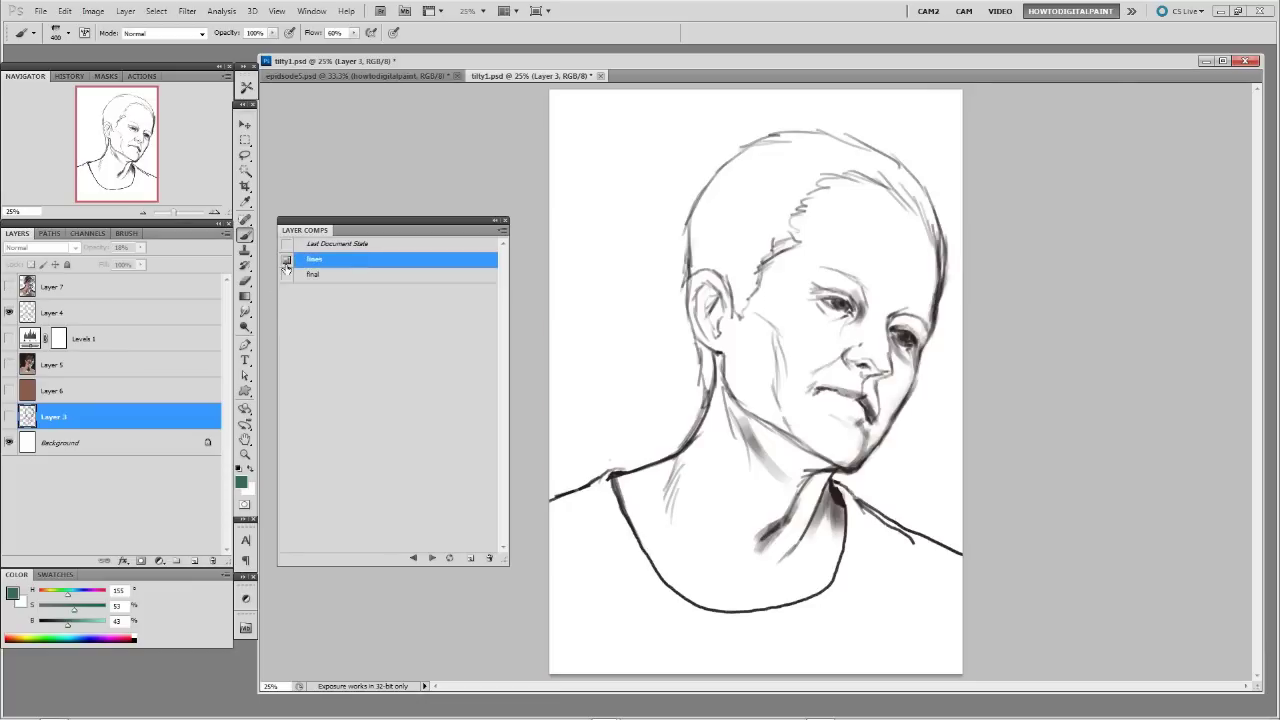
pyautogui.click(287, 274)
pyautogui.click(286, 261)
# Step: Toggle visibility of Levels 1, Layer 5 and Layer 6, then apply the 'final' comp
pyautogui.click(9, 341)
pyautogui.click(9, 364)
pyautogui.click(9, 365)
pyautogui.click(9, 365)
pyautogui.click(9, 389)
pyautogui.click(9, 389)
pyautogui.click(9, 366)
pyautogui.click(287, 274)
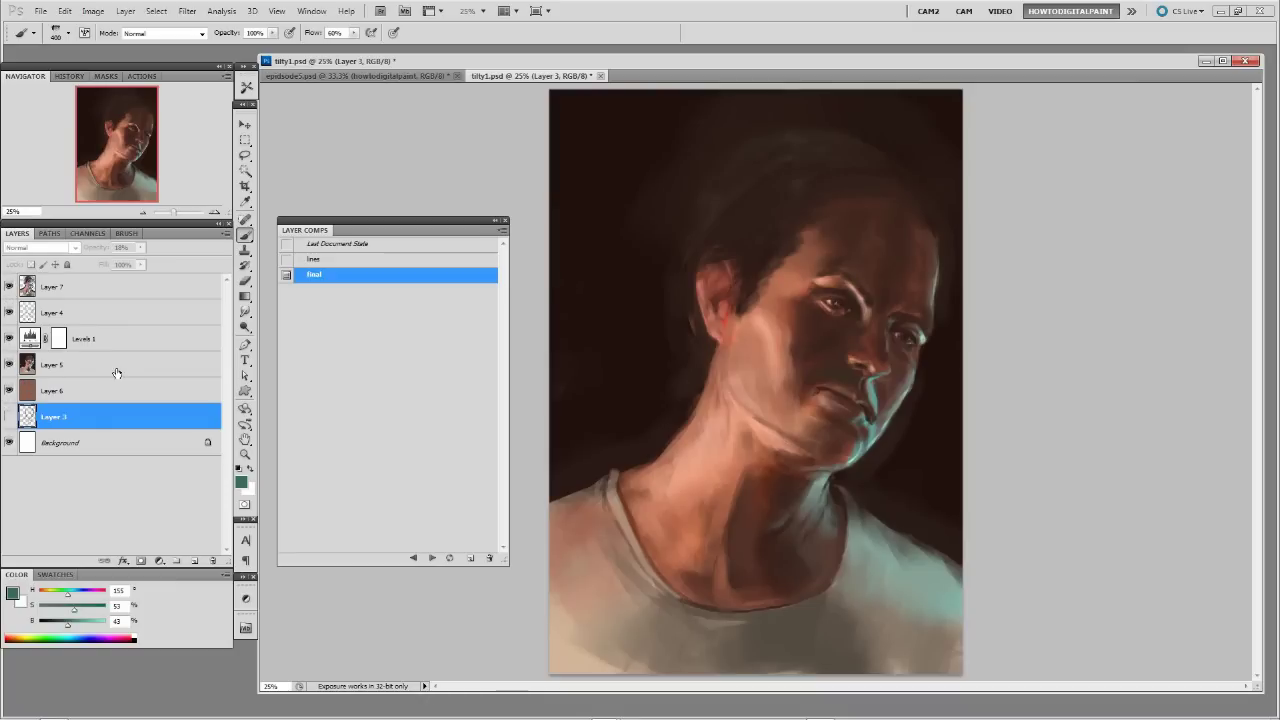
pyautogui.click(501, 233)
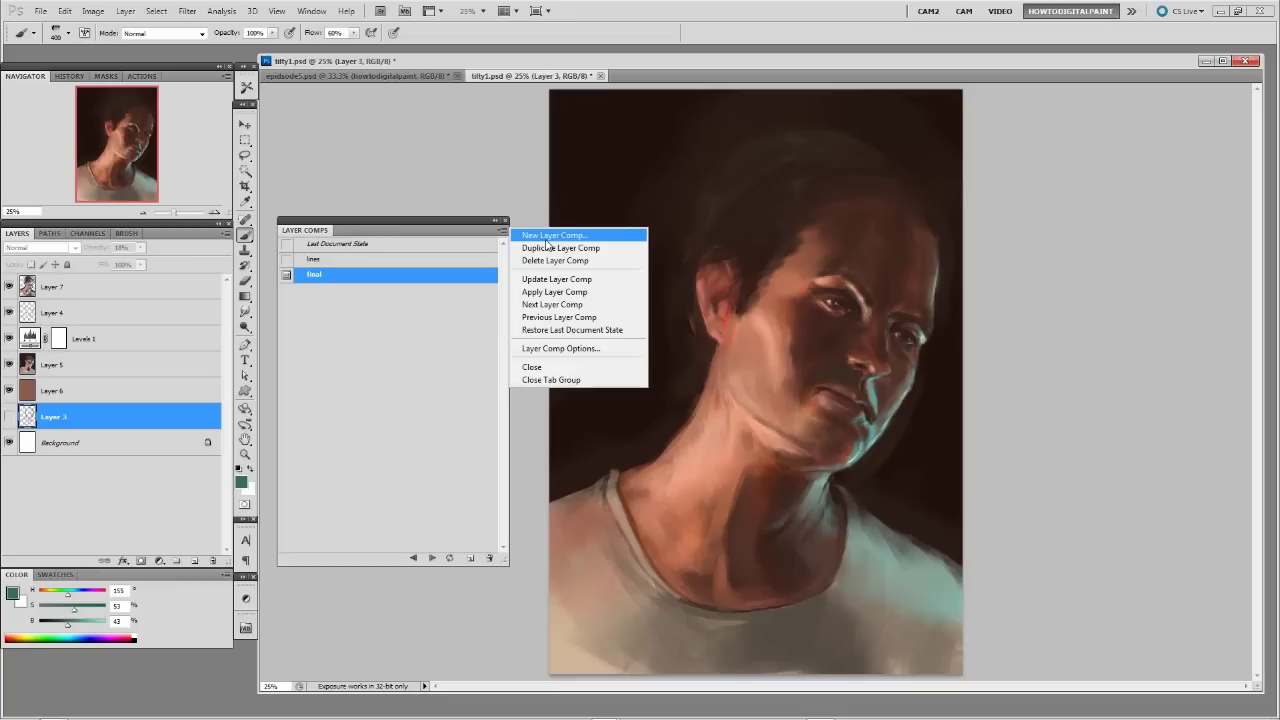
# Step: Save the painting as new 'Layer Comp 1' and check it against 'final'
pyautogui.click(548, 240)
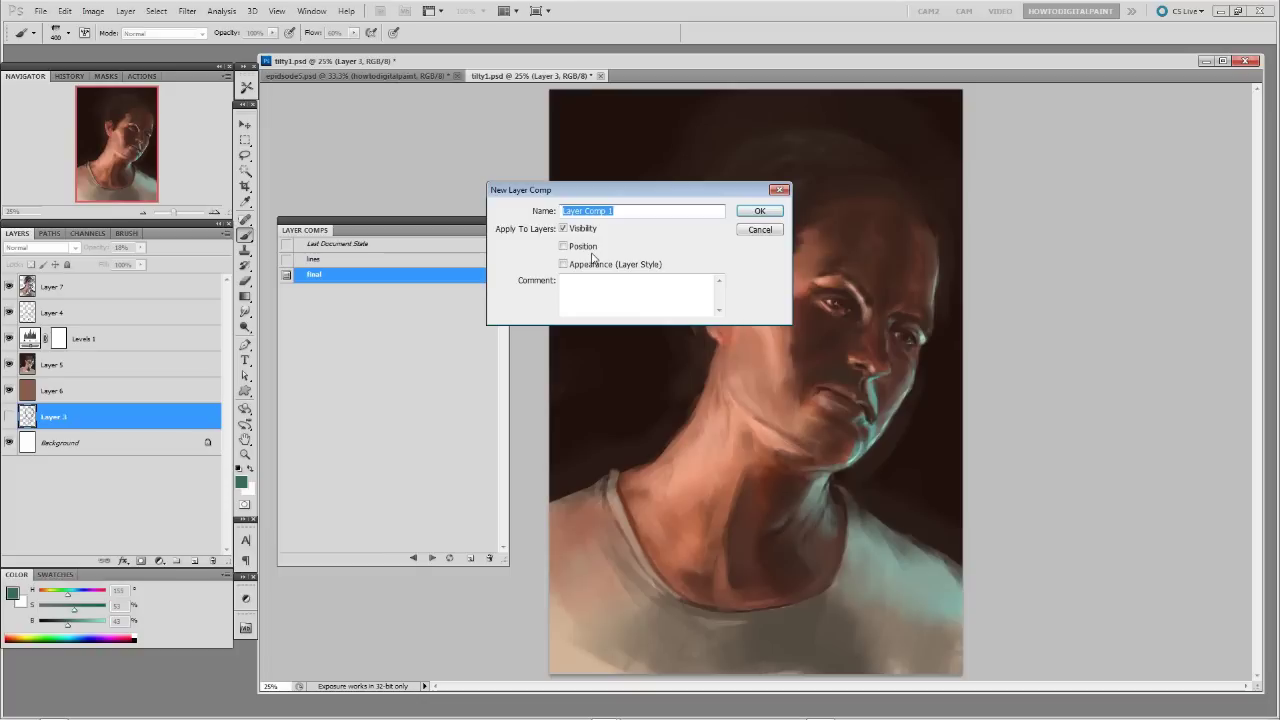
pyautogui.click(759, 212)
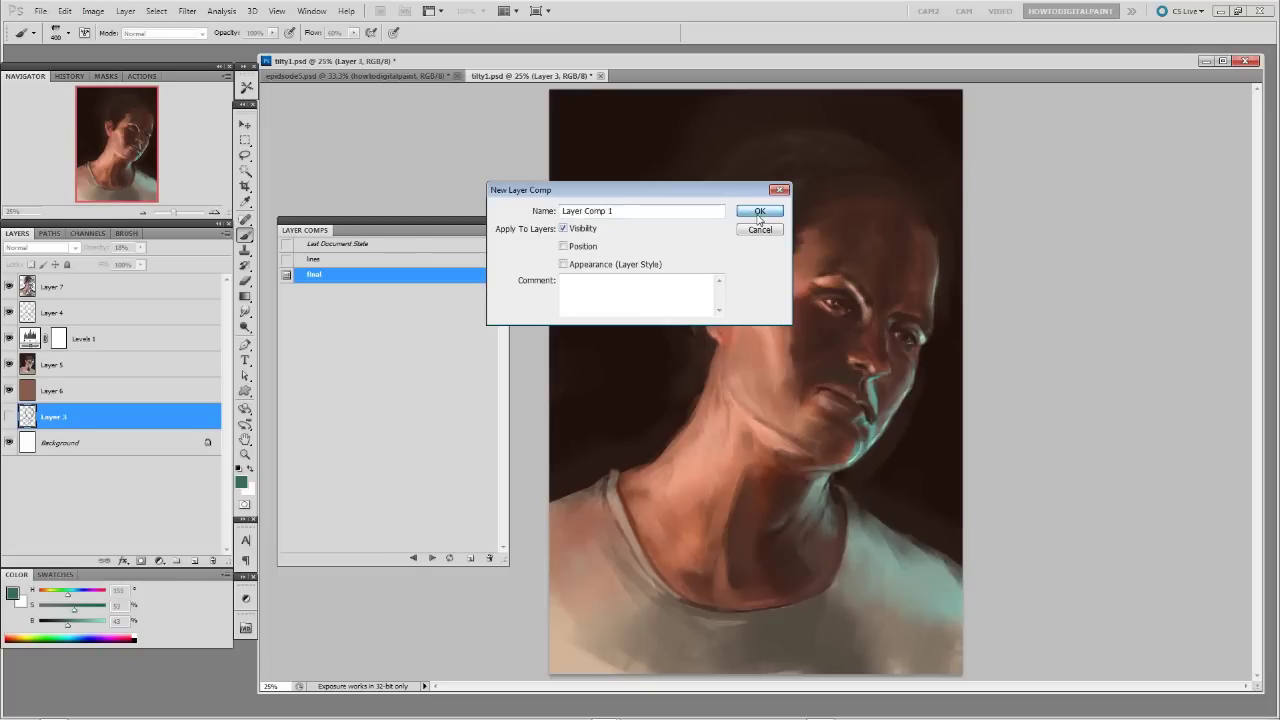
pyautogui.click(286, 276)
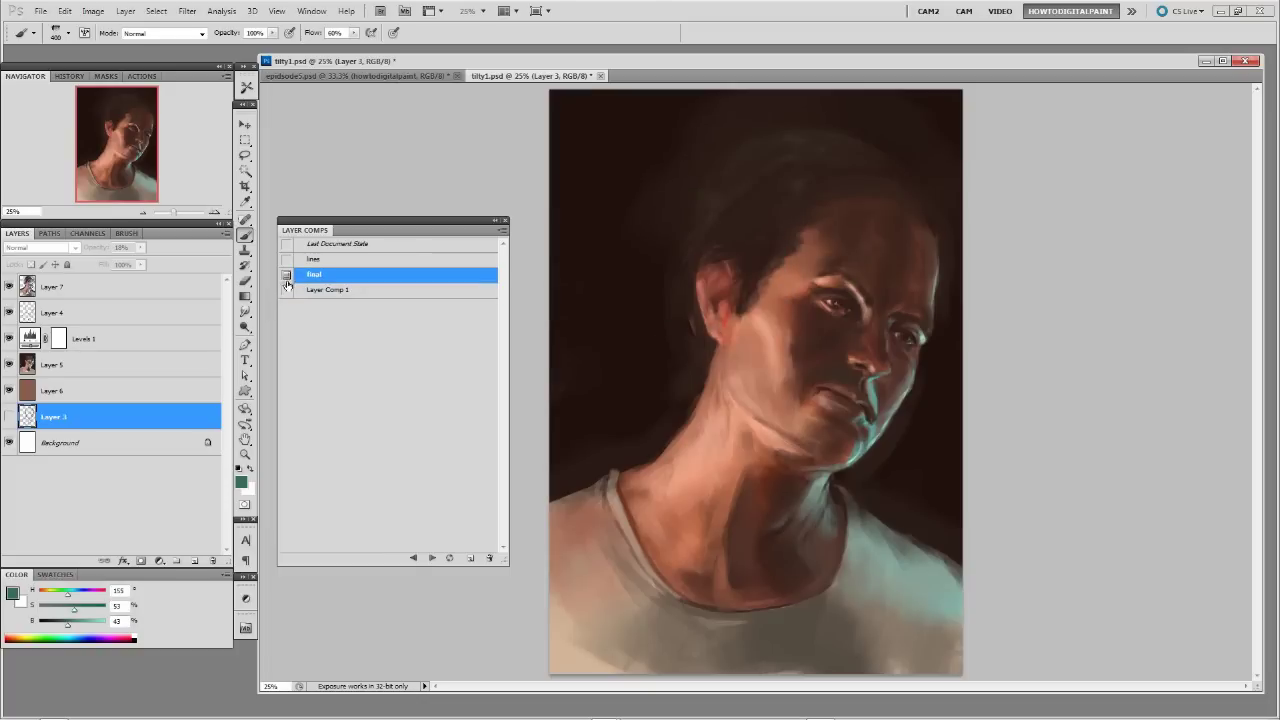
pyautogui.click(288, 289)
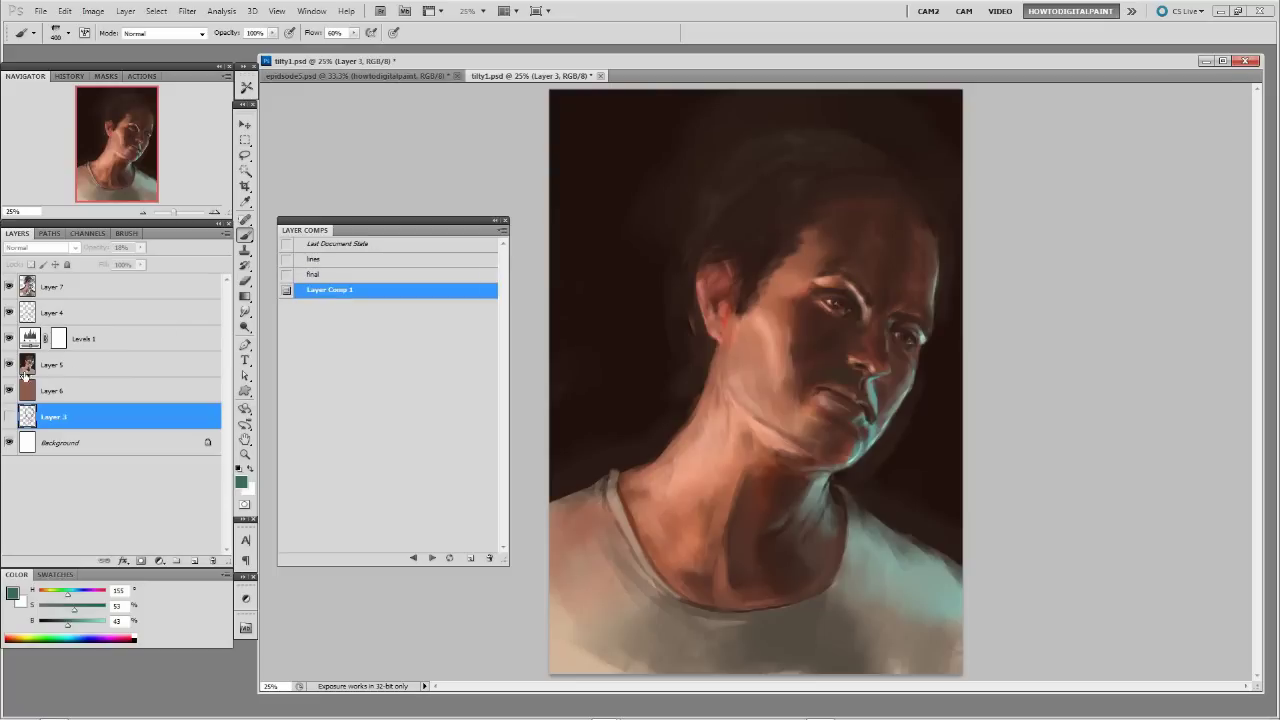
# Step: Hide the paint layers to show the line drawing on brown and save it as comp 'sss'
pyautogui.moveTo(9, 364); pyautogui.dragTo(9, 287)
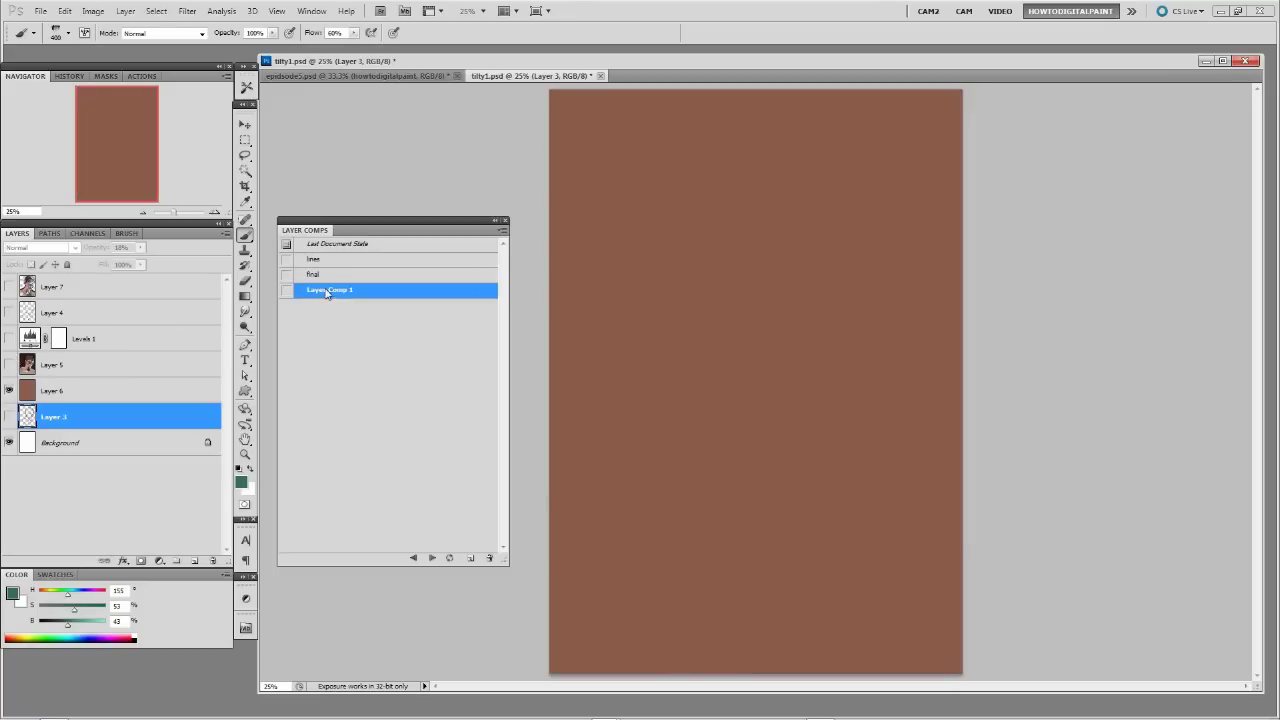
pyautogui.moveTo(10, 366); pyautogui.dragTo(10, 322)
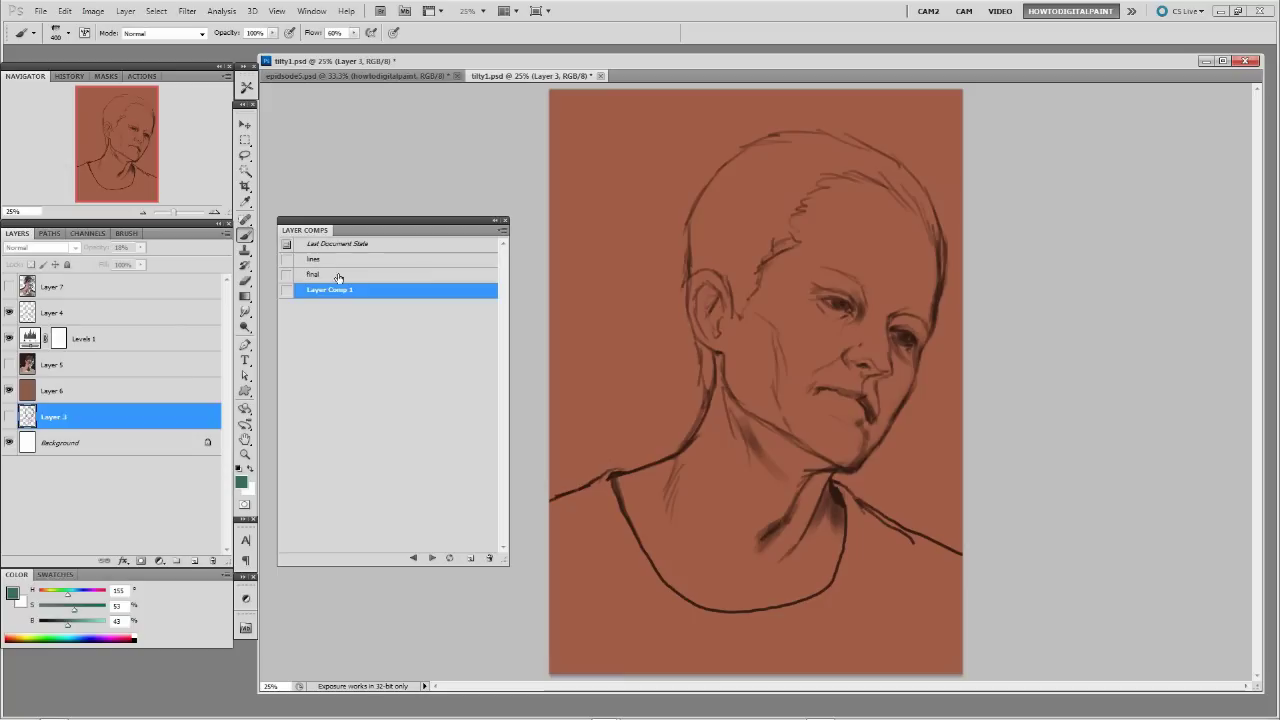
pyautogui.click(503, 232)
pyautogui.click(554, 235)
pyautogui.write('sss')
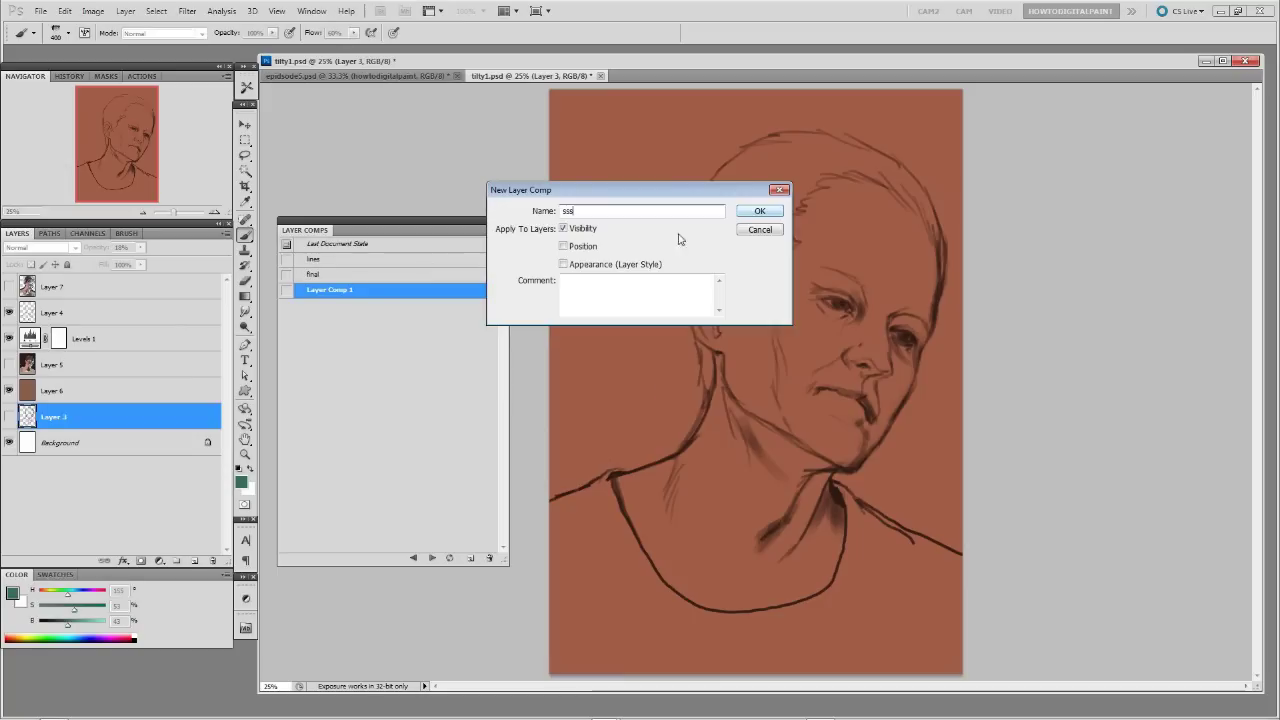
pyautogui.click(757, 209)
# Step: Preview the 'final', 'lines' and 'Layer Comp 1' comps, ending on 'lines'
pyautogui.click(286, 273)
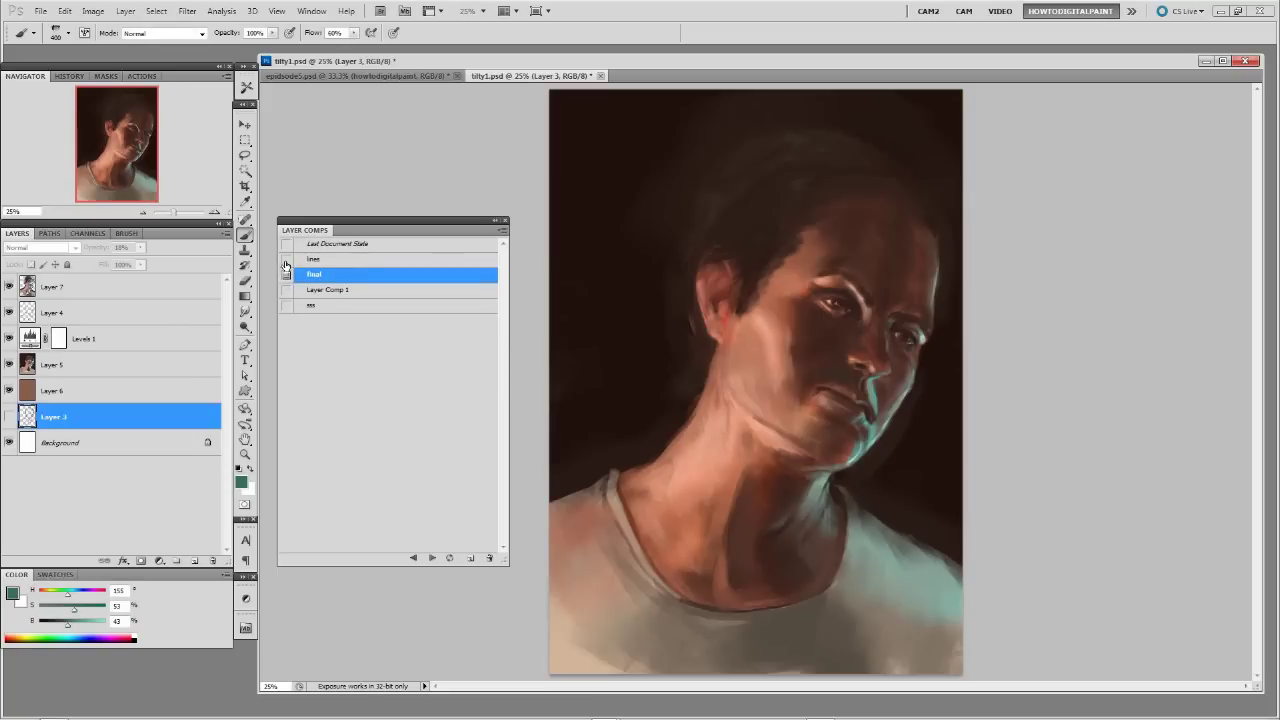
pyautogui.click(286, 258)
pyautogui.click(286, 289)
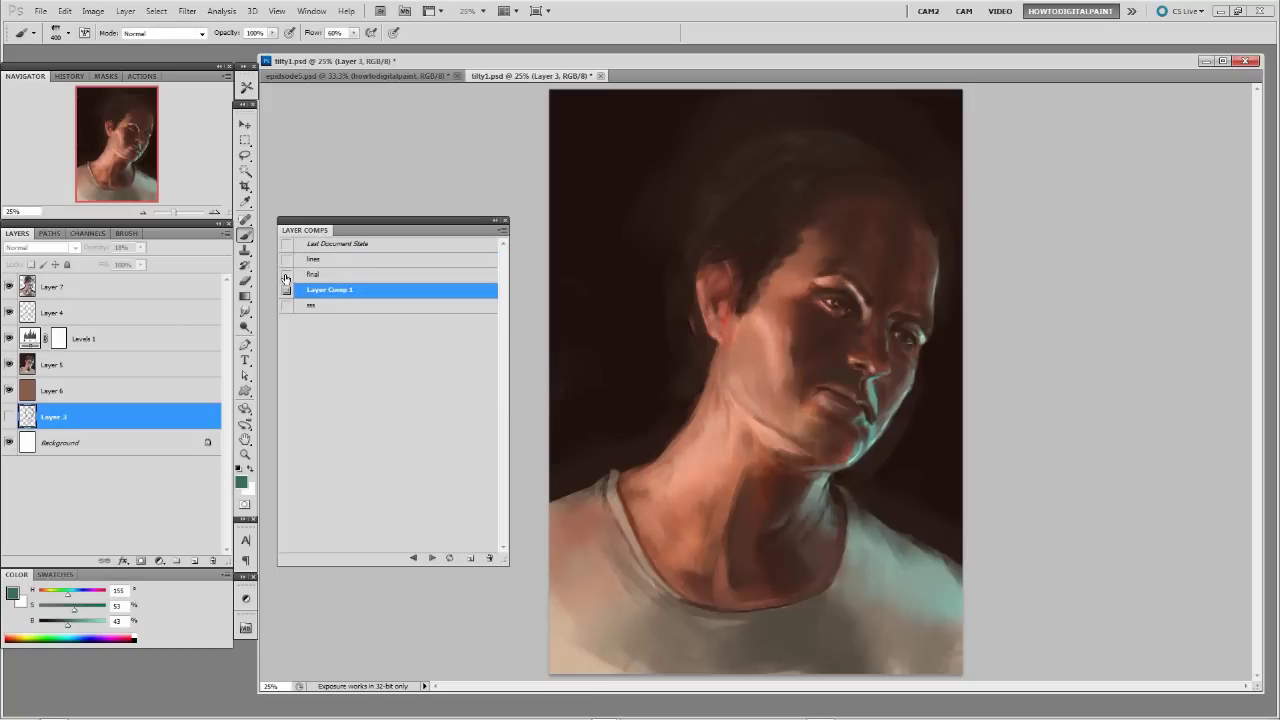
pyautogui.click(286, 274)
pyautogui.click(286, 259)
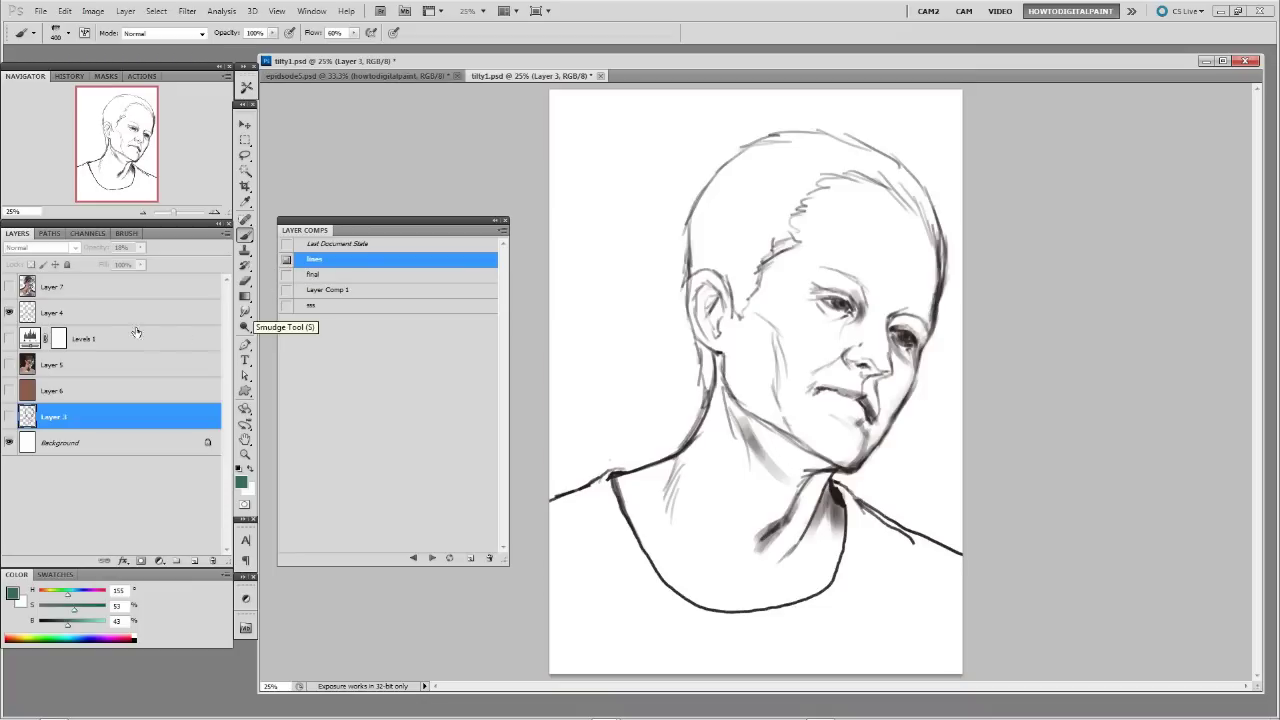
# Step: Switch repeatedly between the 'final', 'lines', 'Layer Comp 1' and 'sss' comps, ending on 'sss'
pyautogui.click(286, 274)
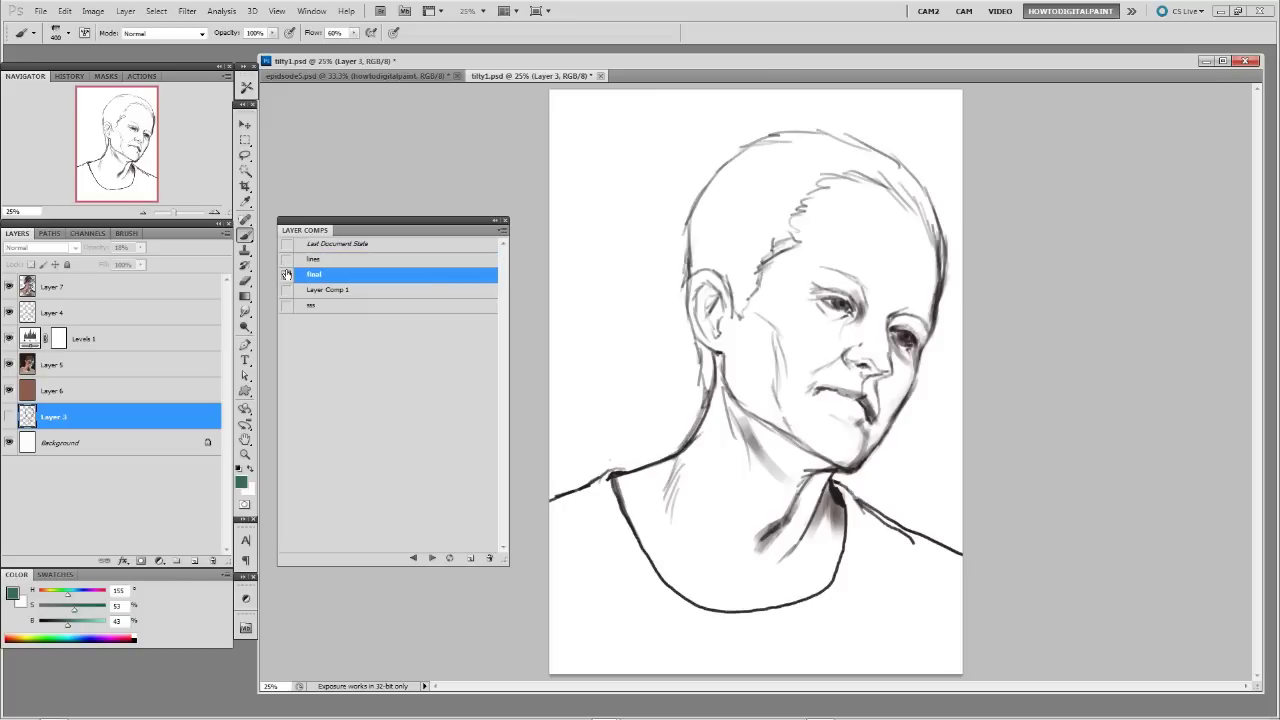
pyautogui.click(286, 259)
pyautogui.click(286, 290)
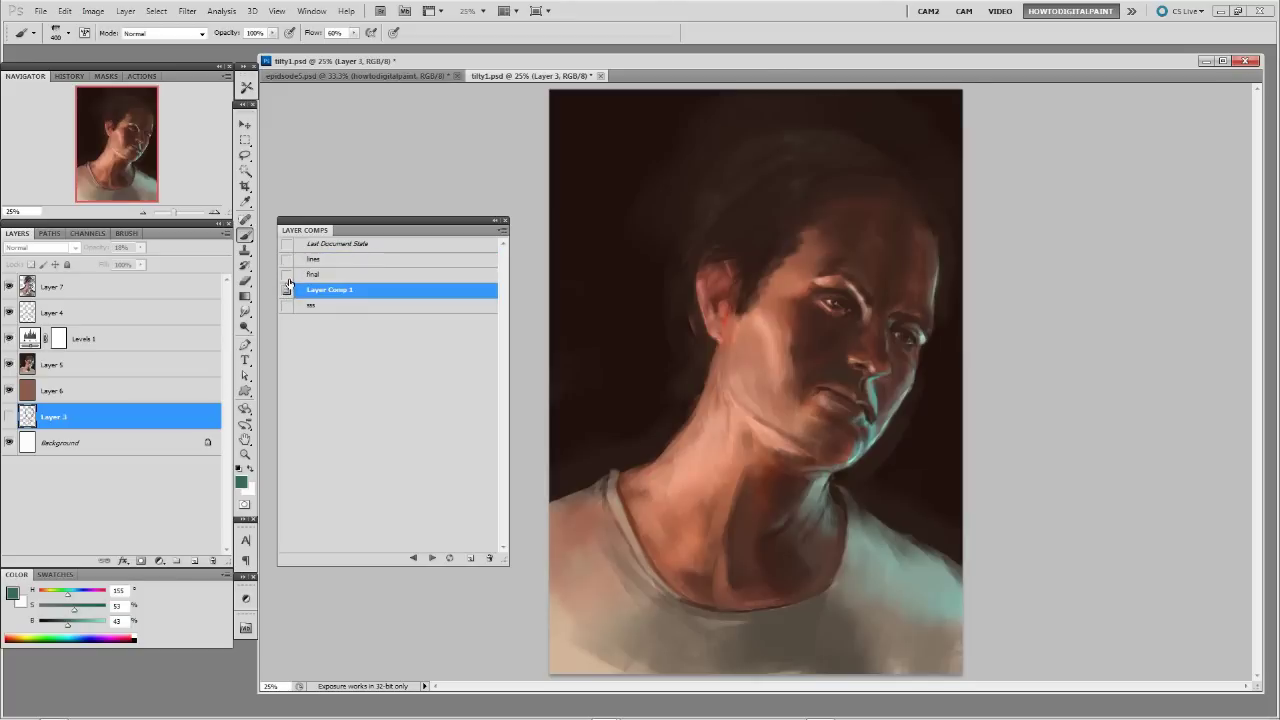
pyautogui.click(286, 305)
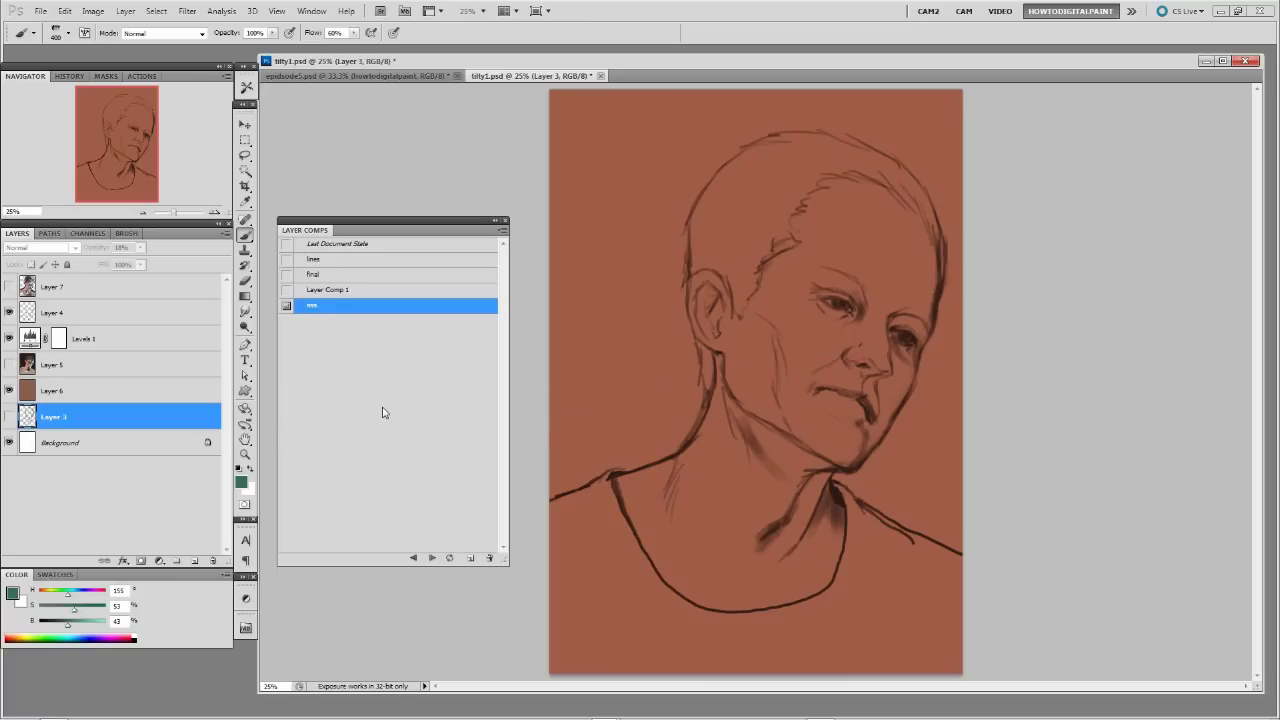
pyautogui.click(287, 289)
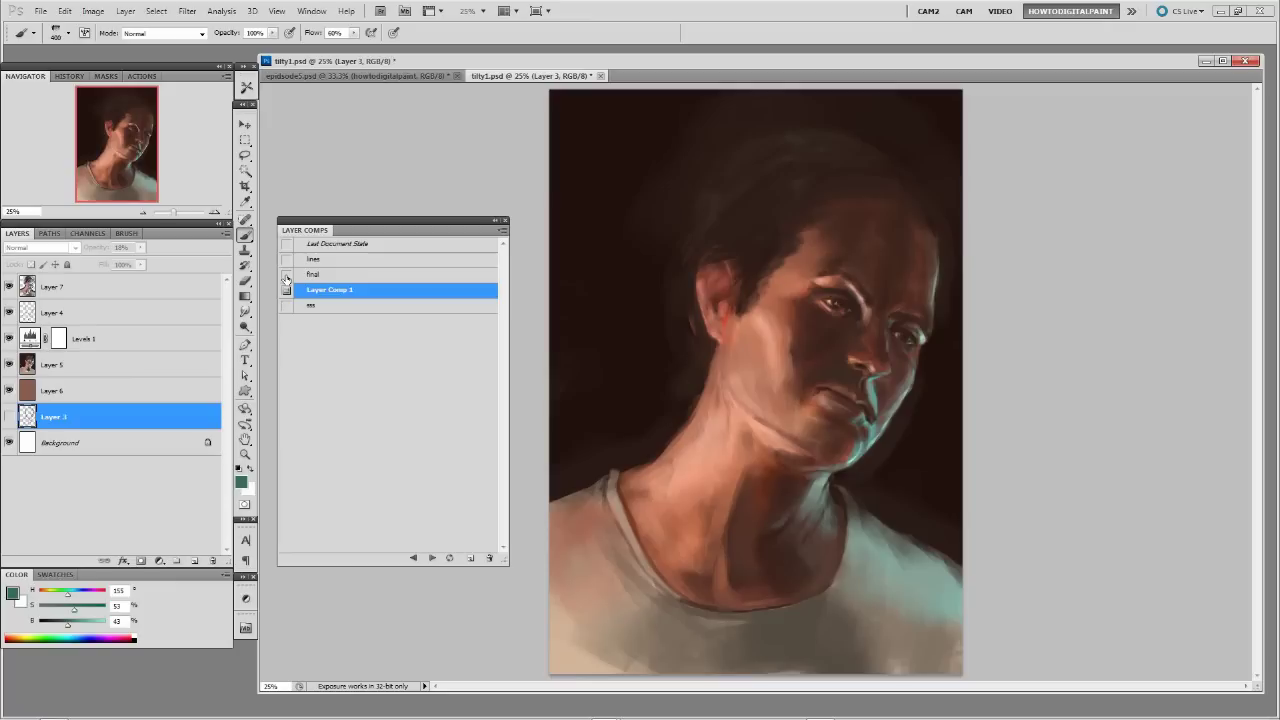
pyautogui.click(286, 274)
pyautogui.click(286, 260)
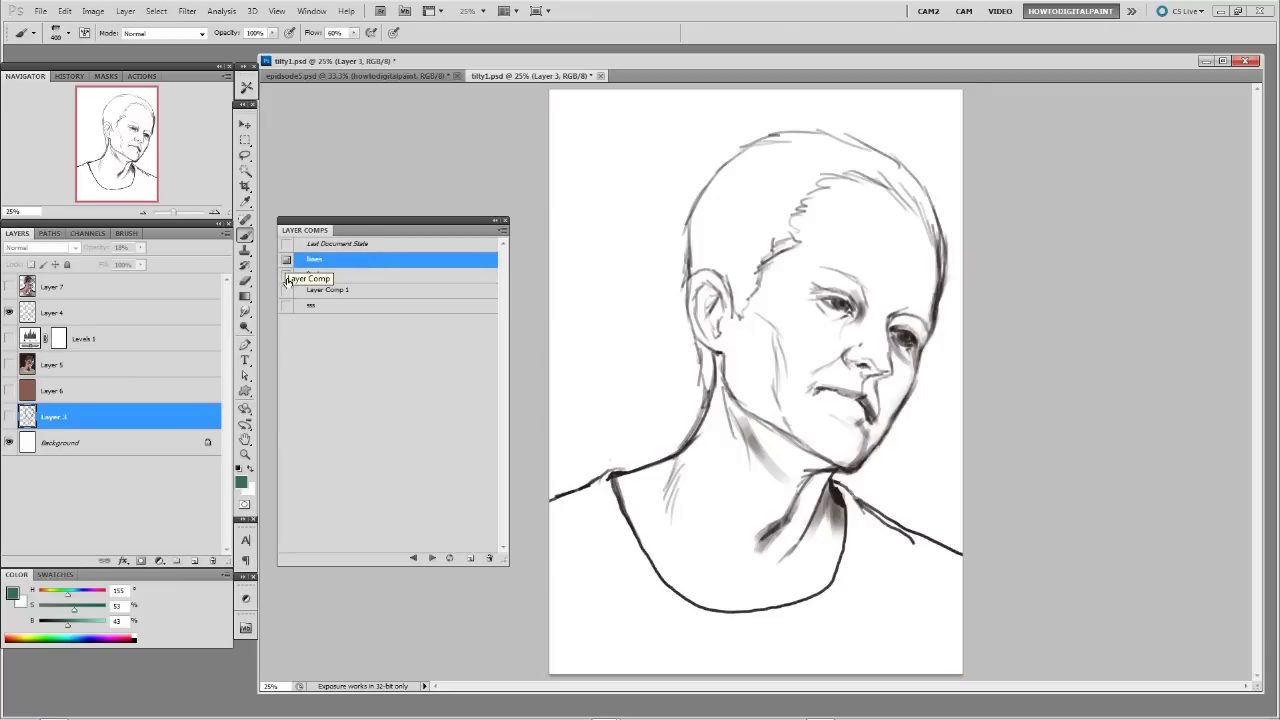
pyautogui.click(286, 274)
pyautogui.click(287, 289)
pyautogui.click(287, 305)
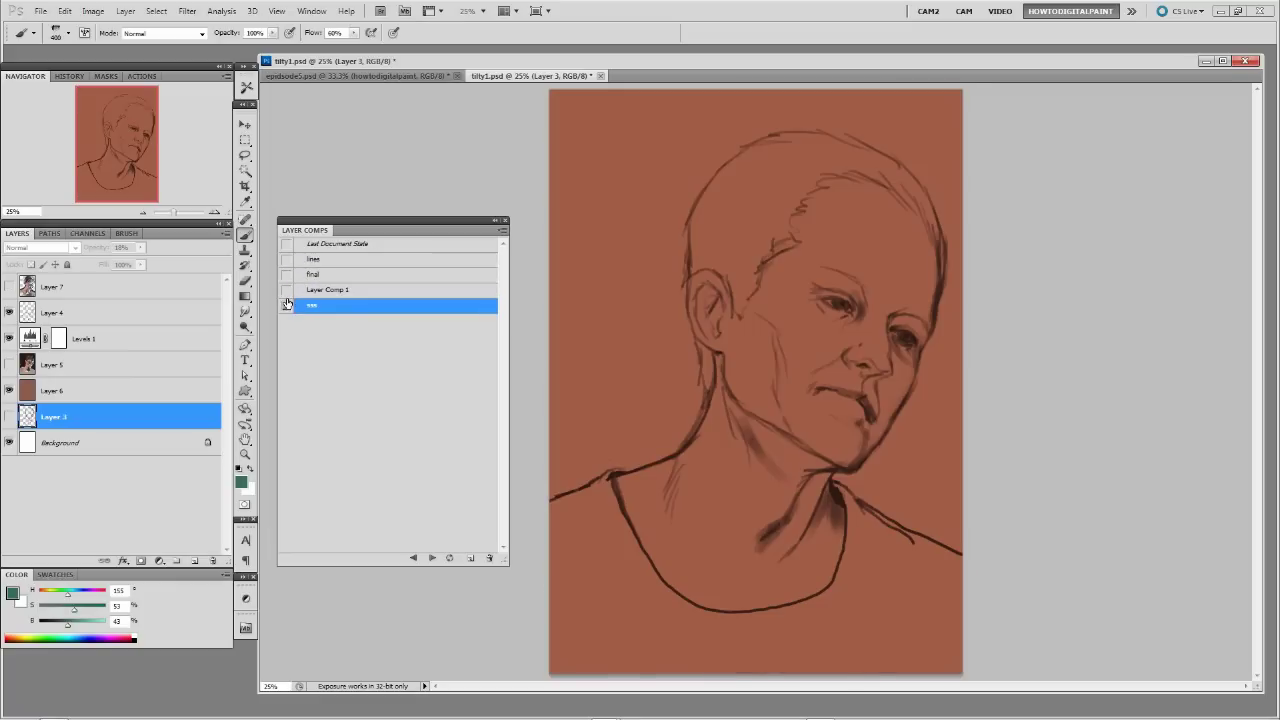
pyautogui.click(286, 289)
pyautogui.click(286, 260)
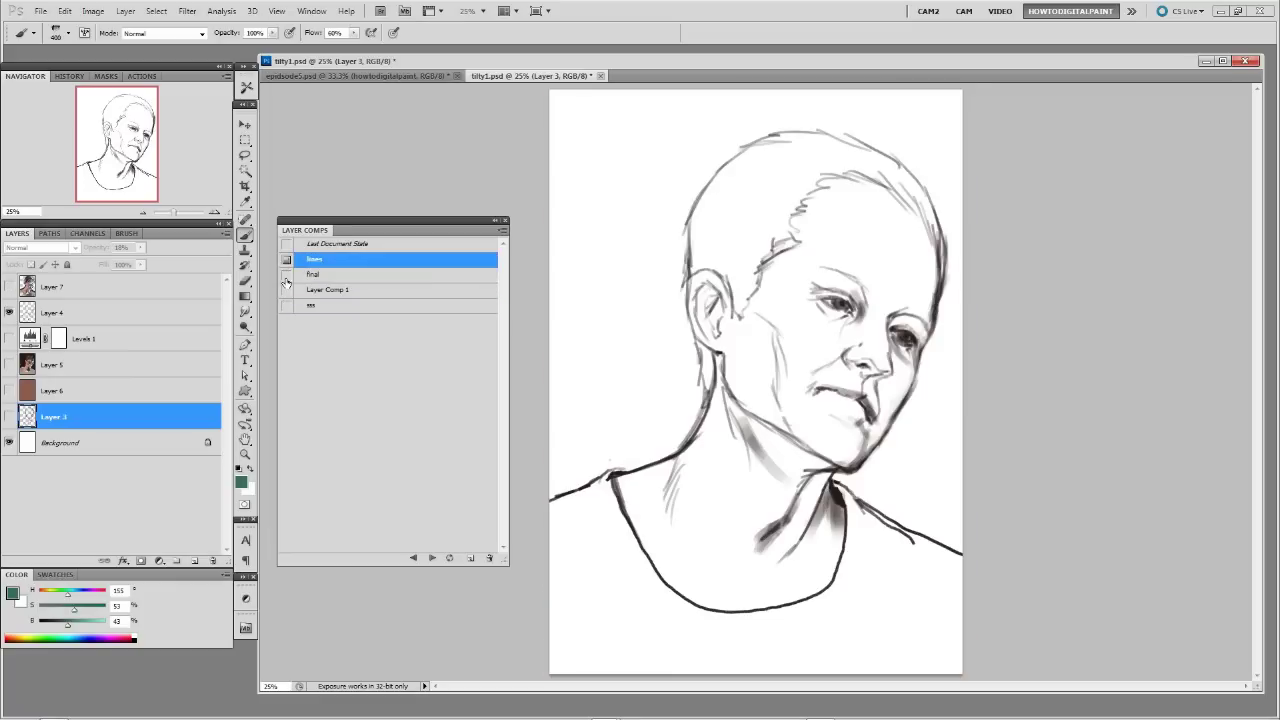
pyautogui.click(286, 274)
pyautogui.click(287, 289)
pyautogui.click(287, 305)
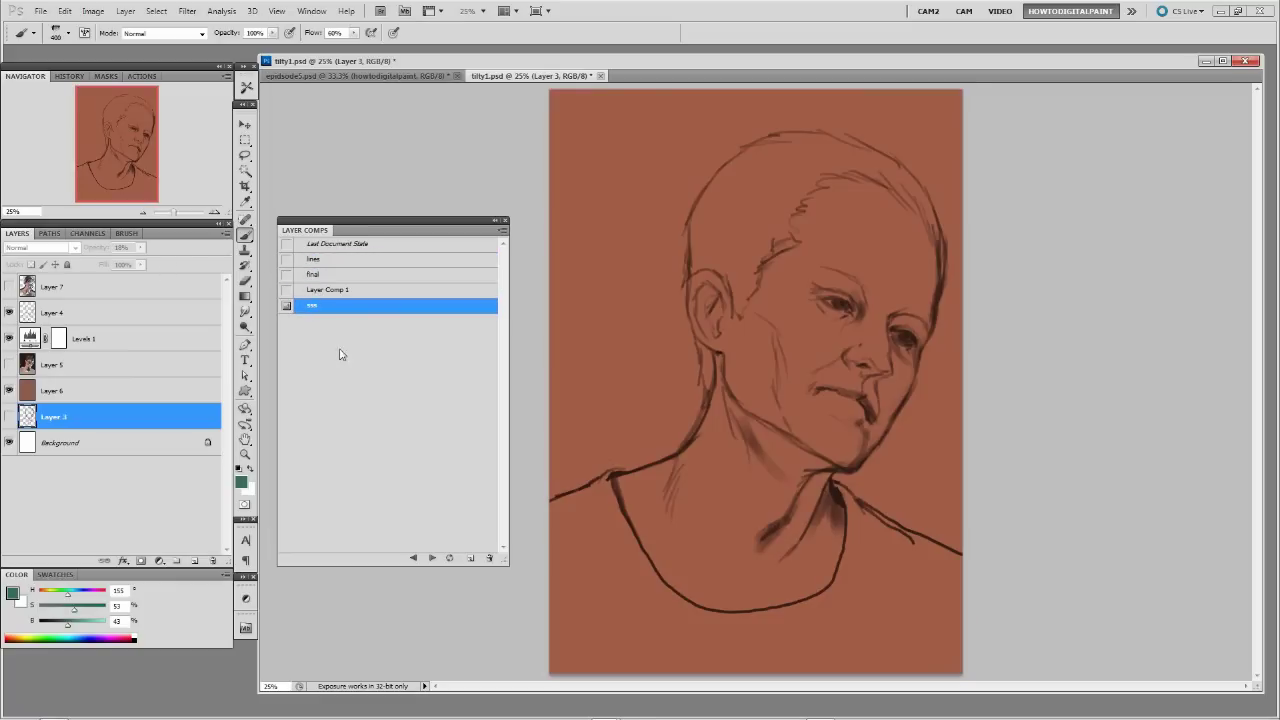
# Step: Apply 'Layer Comp 1' then 'final' to restore the painted portrait, and switch to HyperCam
pyautogui.click(287, 289)
pyautogui.click(286, 274)
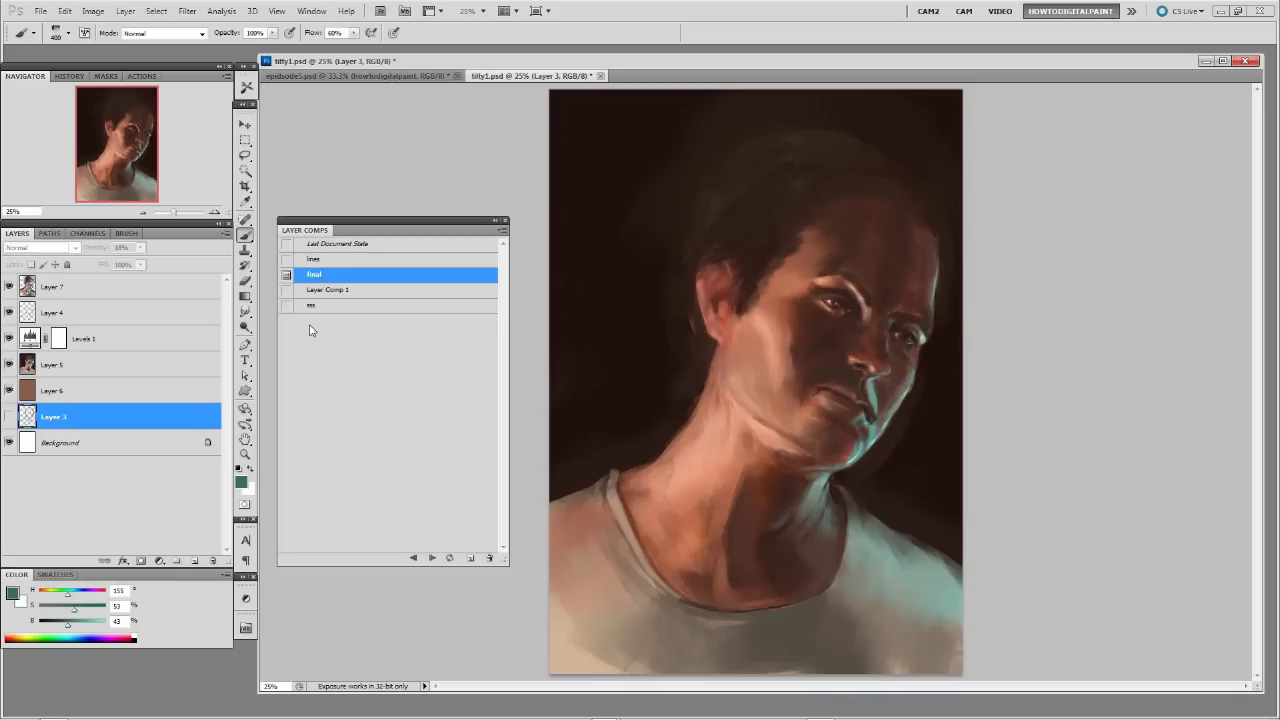
pyautogui.hotkey('alt', 'Tab')
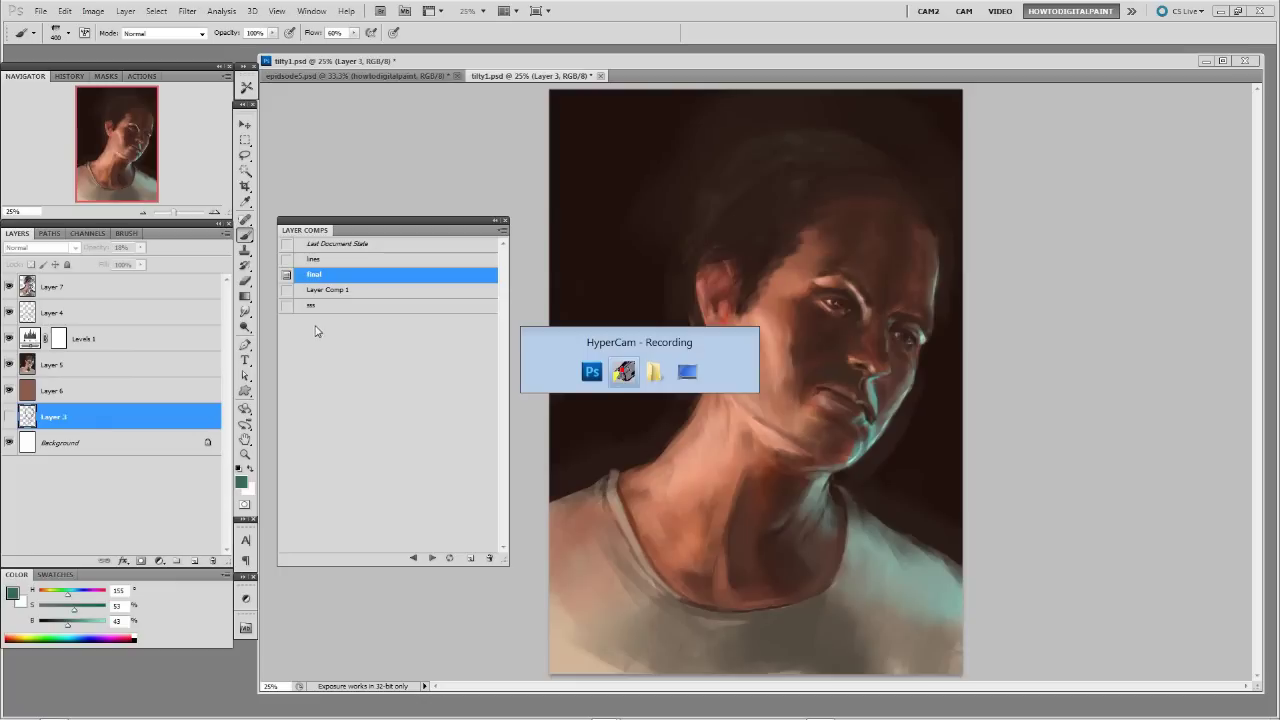